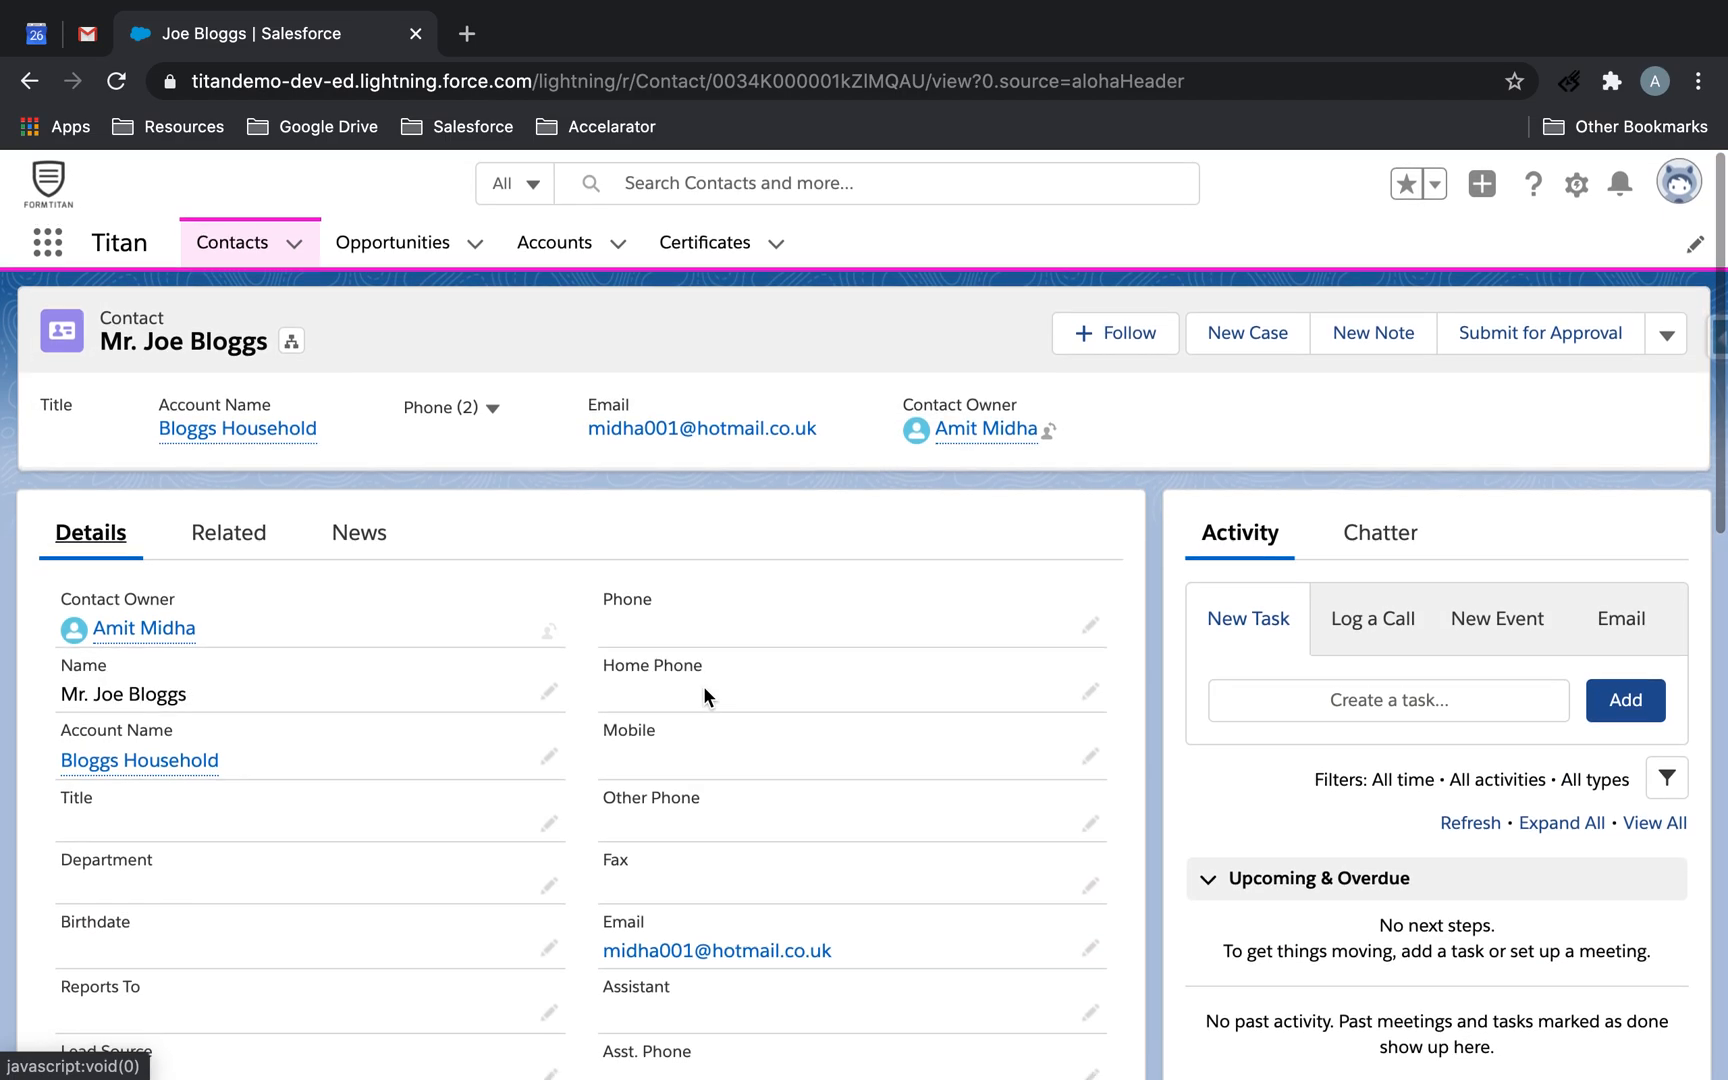
# Step: Switch to the blank Word document and choose the picture "1) Draft Watermark Titan" from the Watermark folder as a picture watermark
pyautogui.hotkey('ctrl', 'Right')
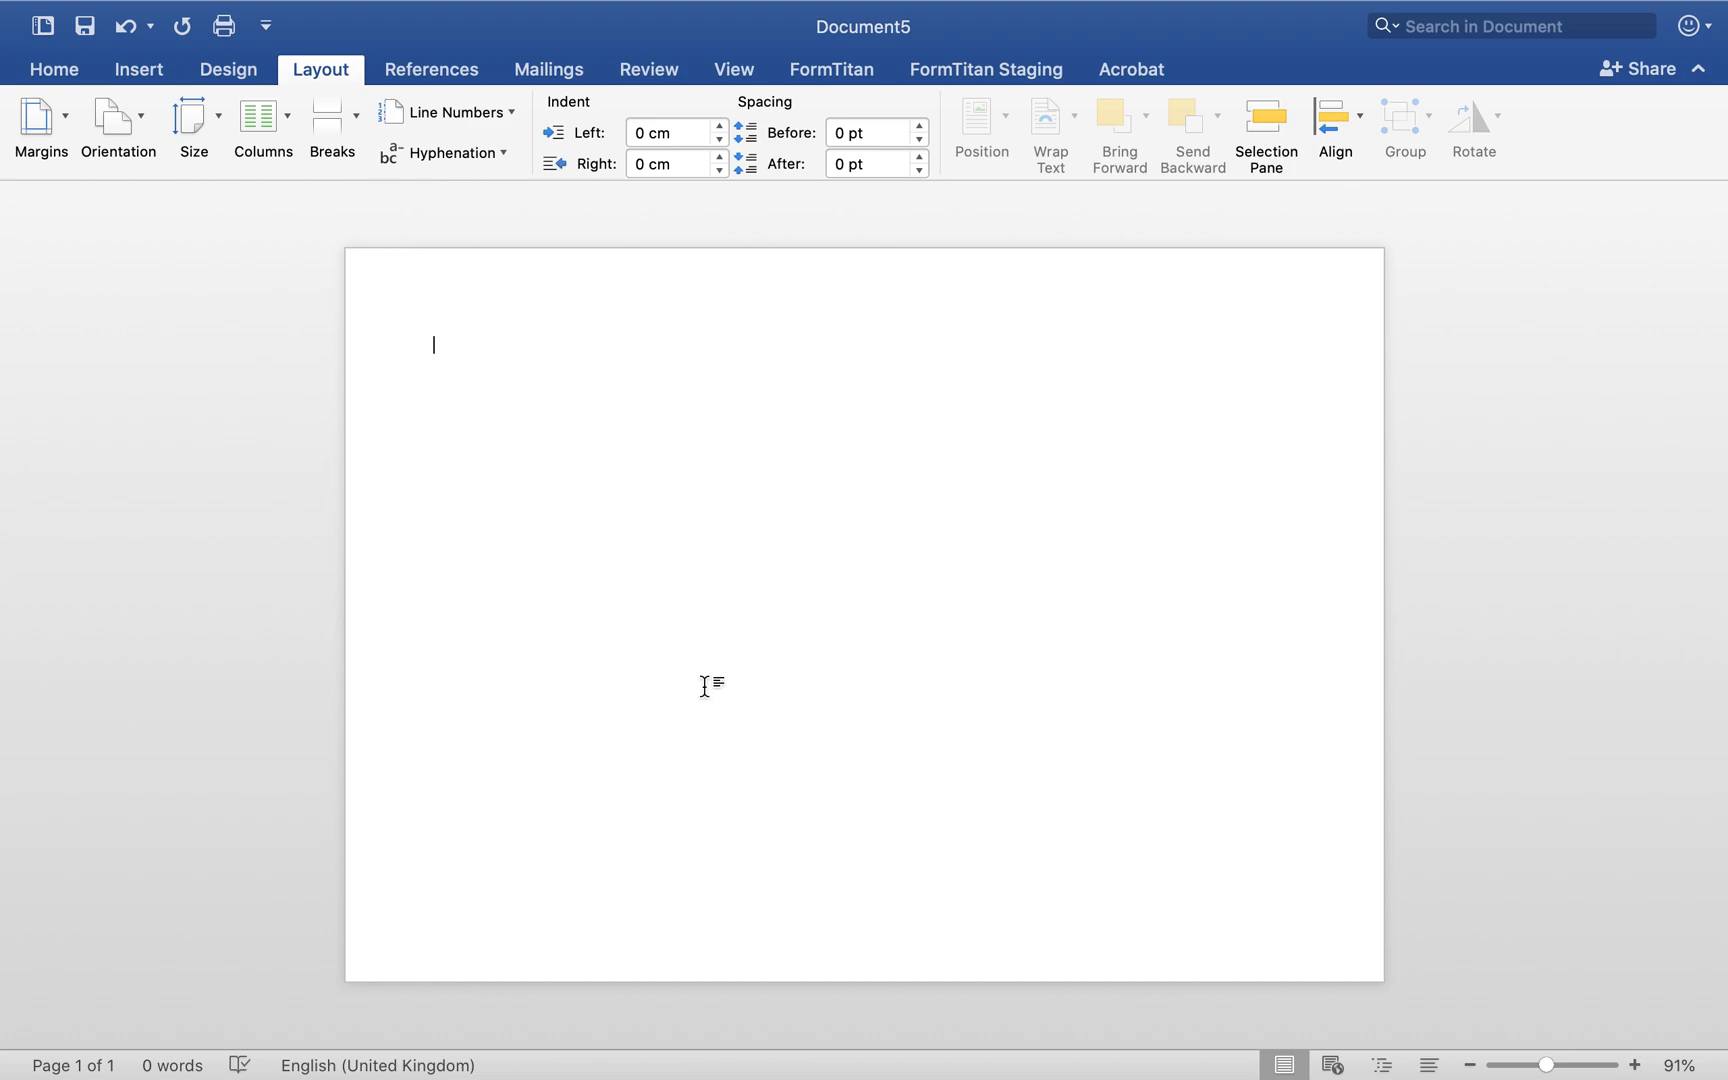
pyautogui.click(139, 72)
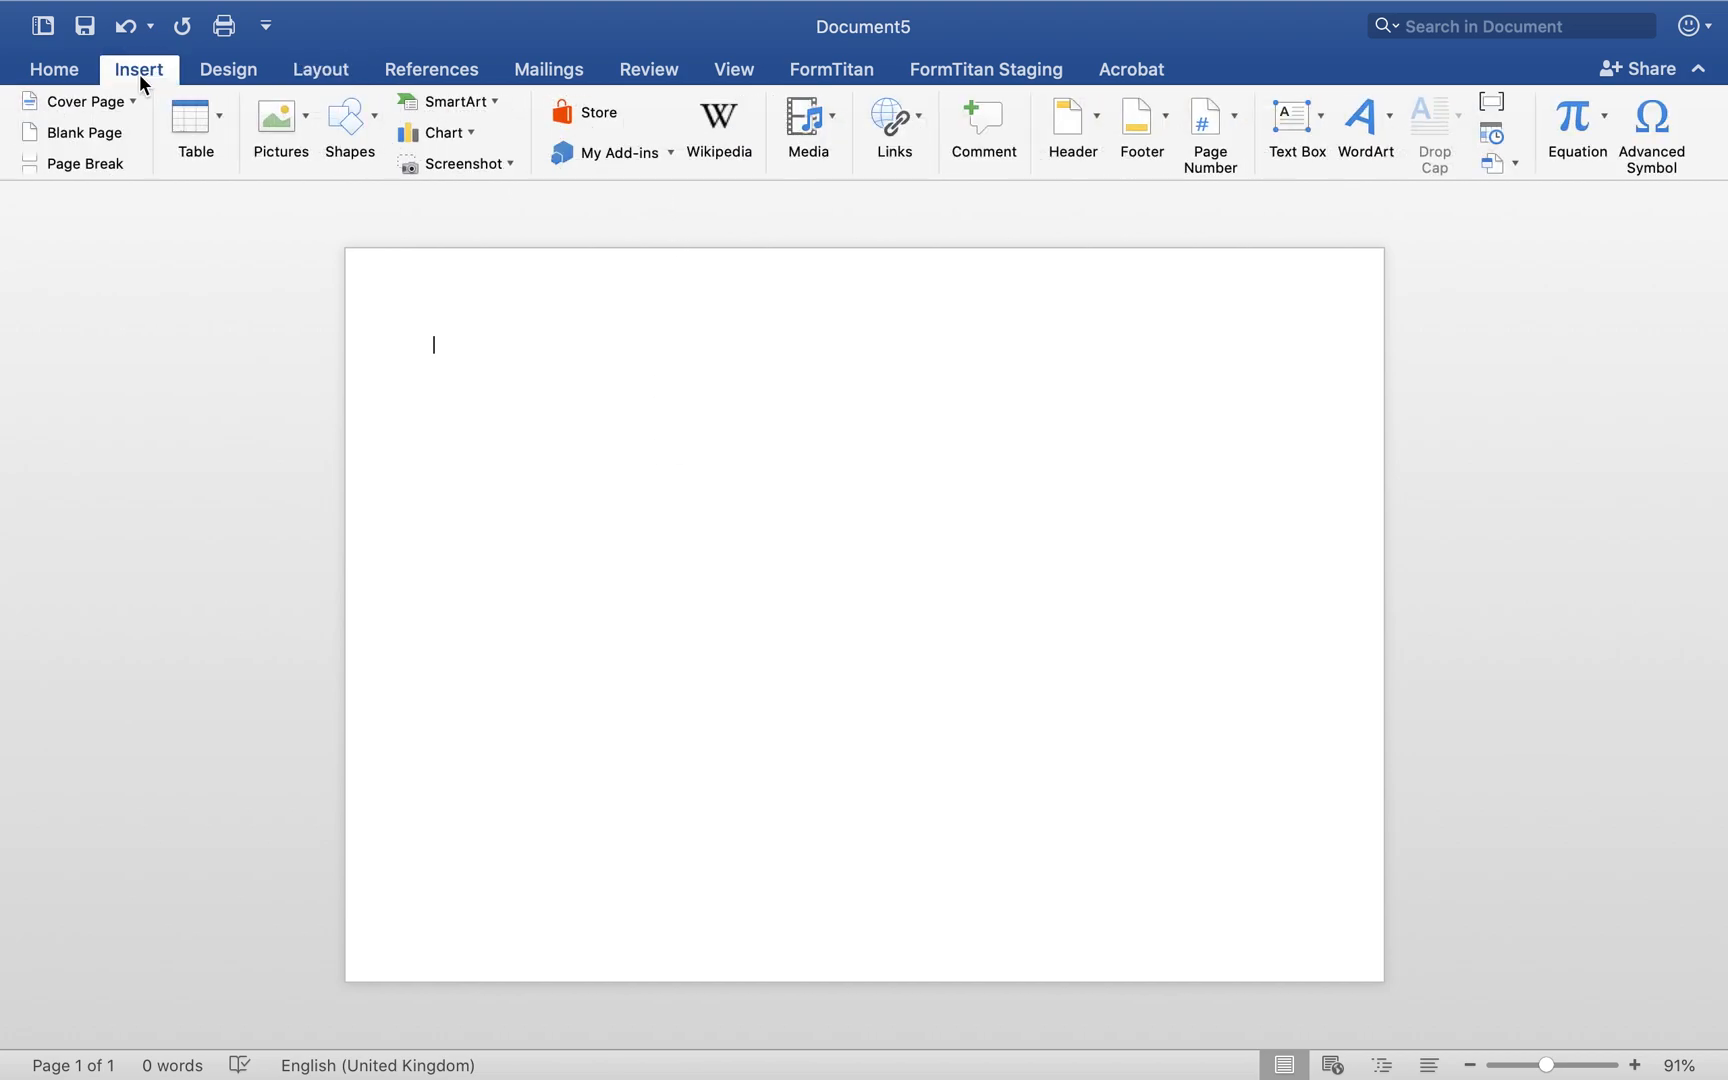
pyautogui.click(227, 69)
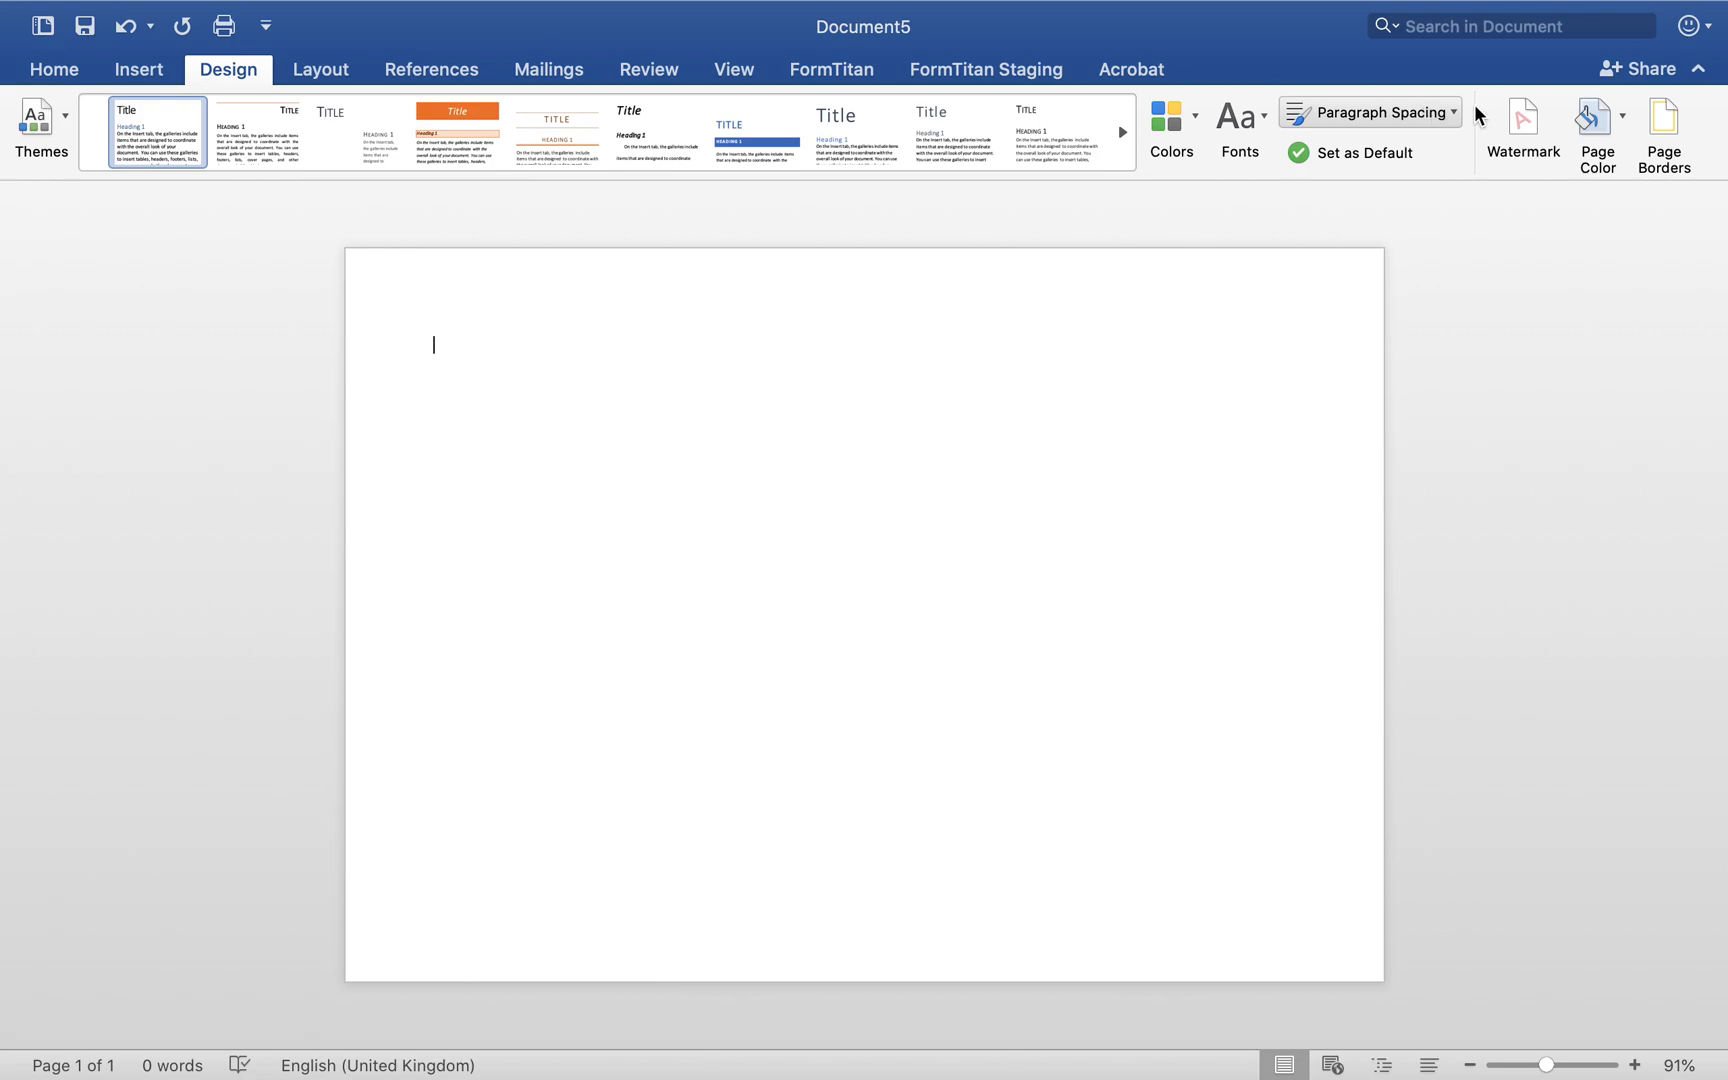
pyautogui.click(1520, 120)
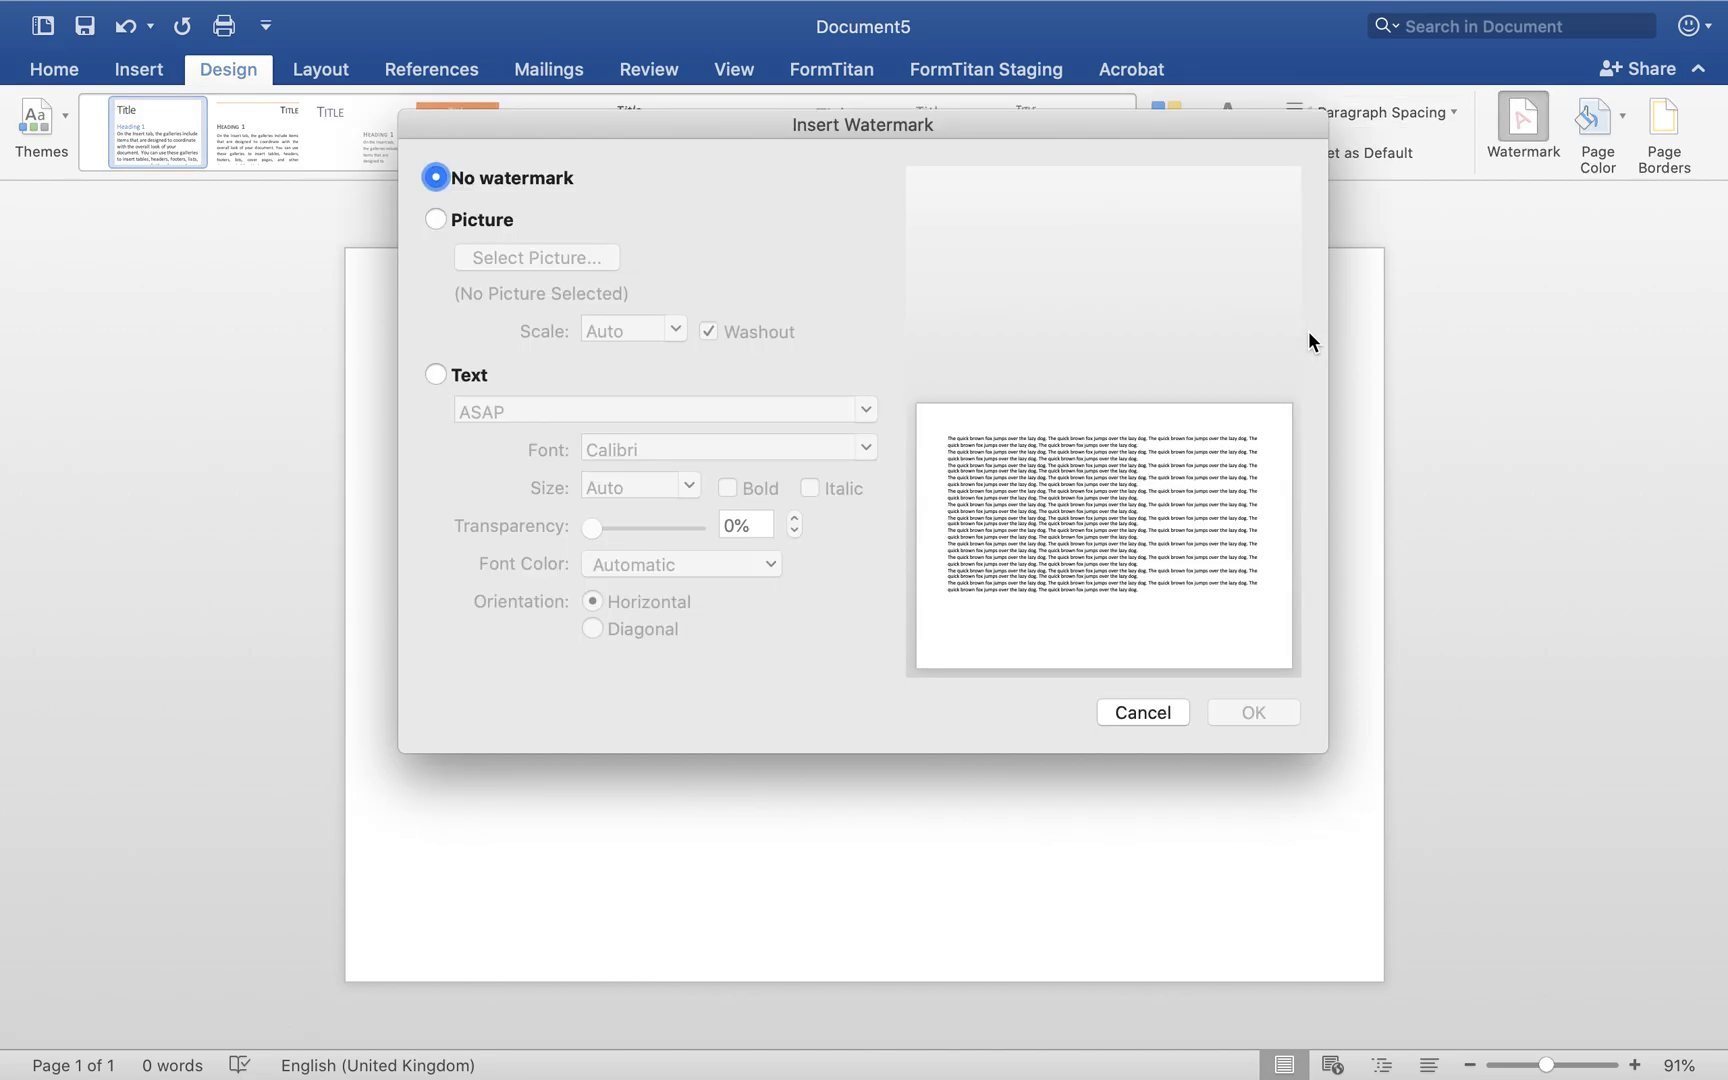
pyautogui.click(486, 221)
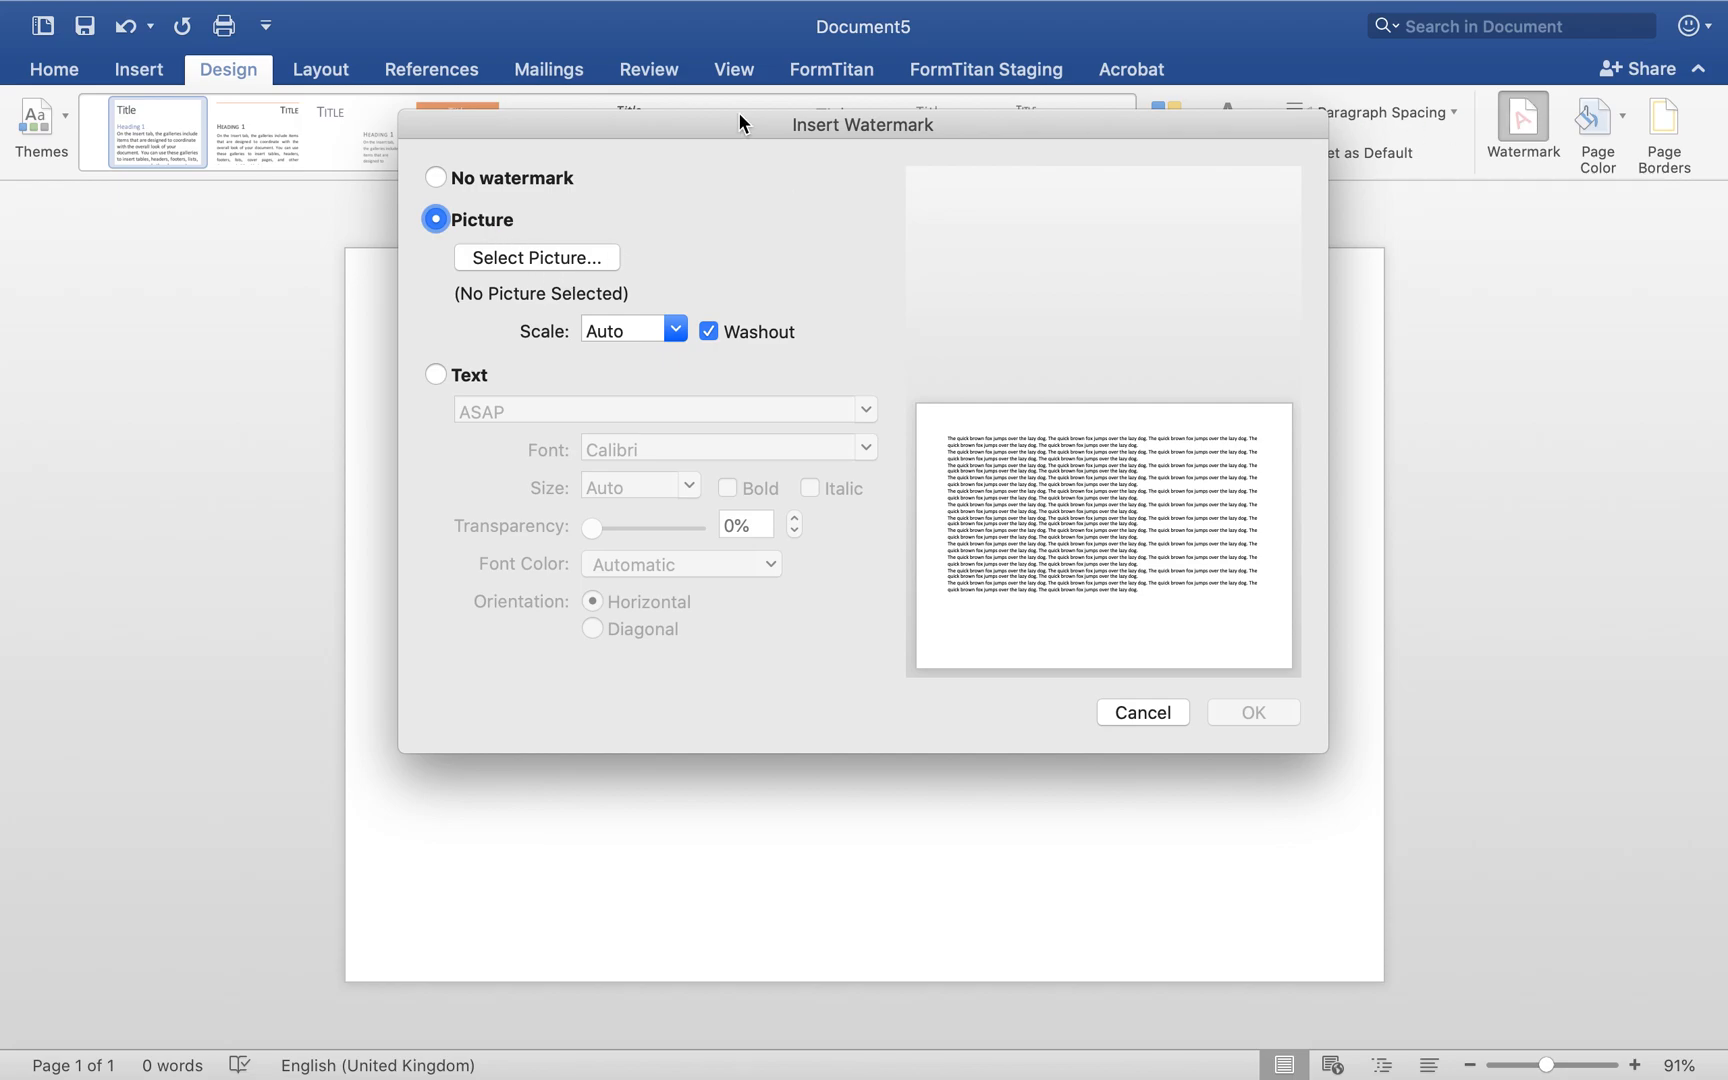
pyautogui.click(580, 258)
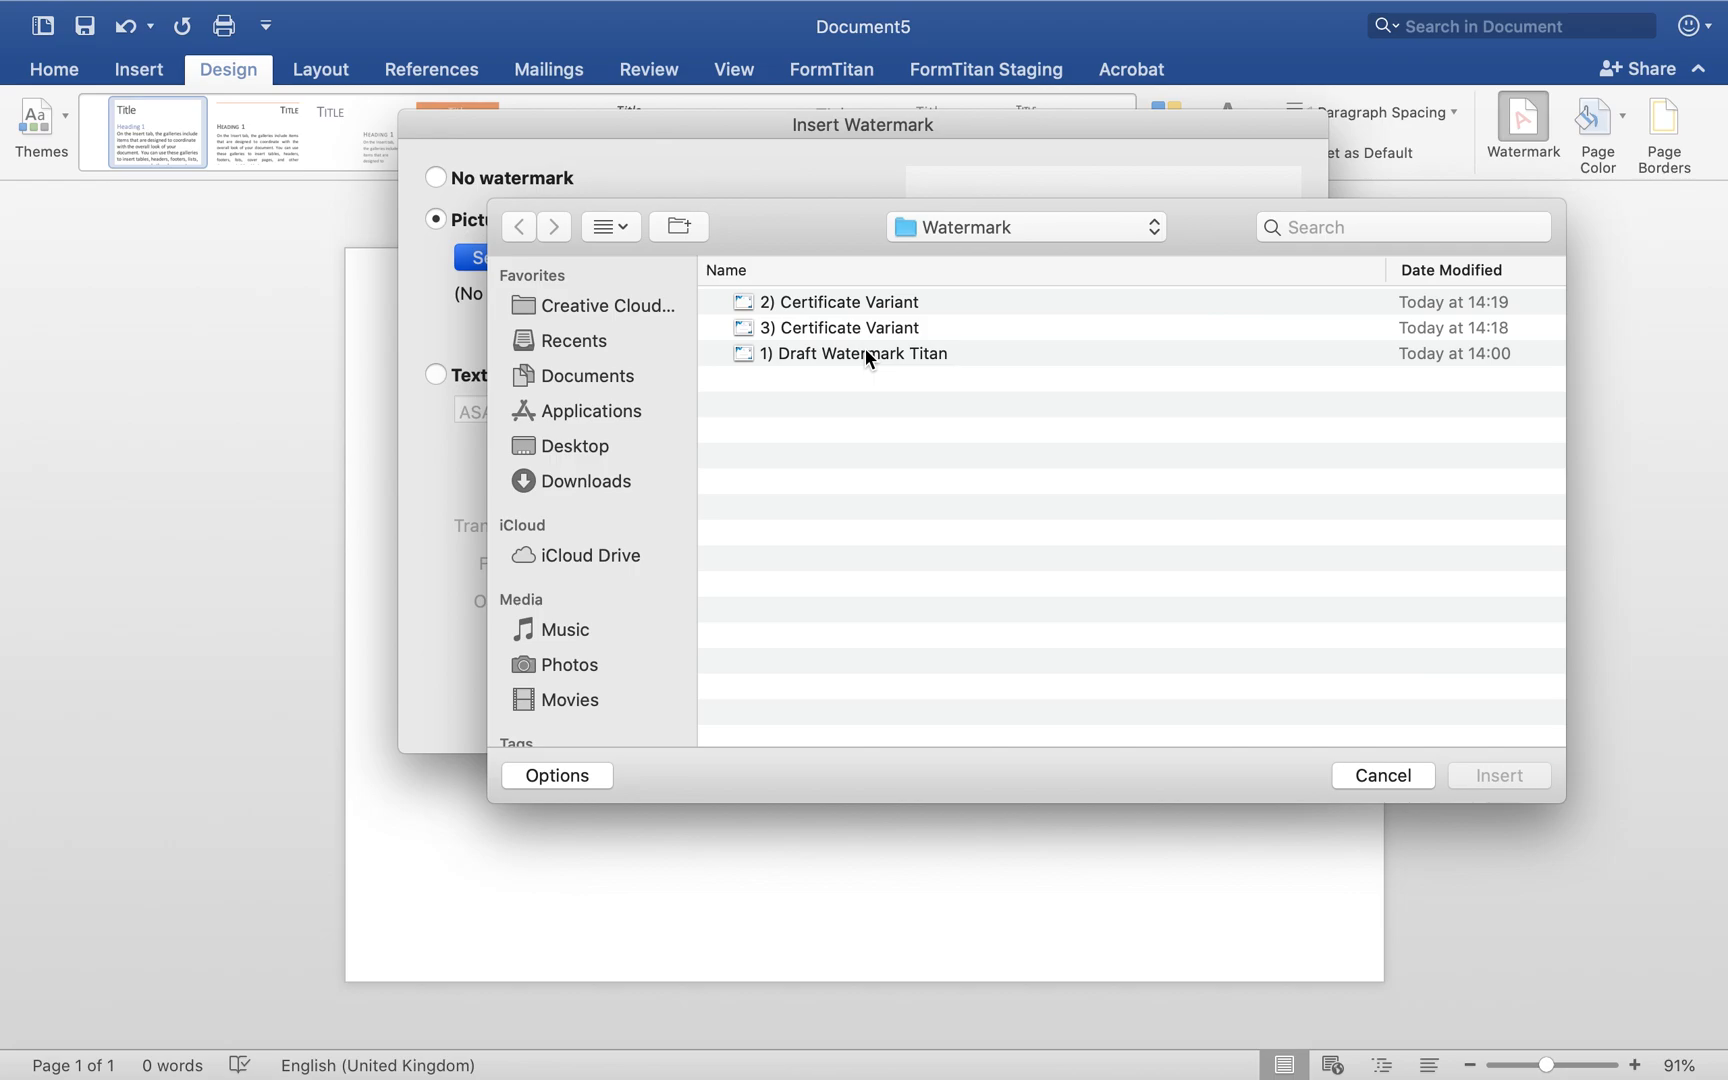
pyautogui.doubleClick(865, 350)
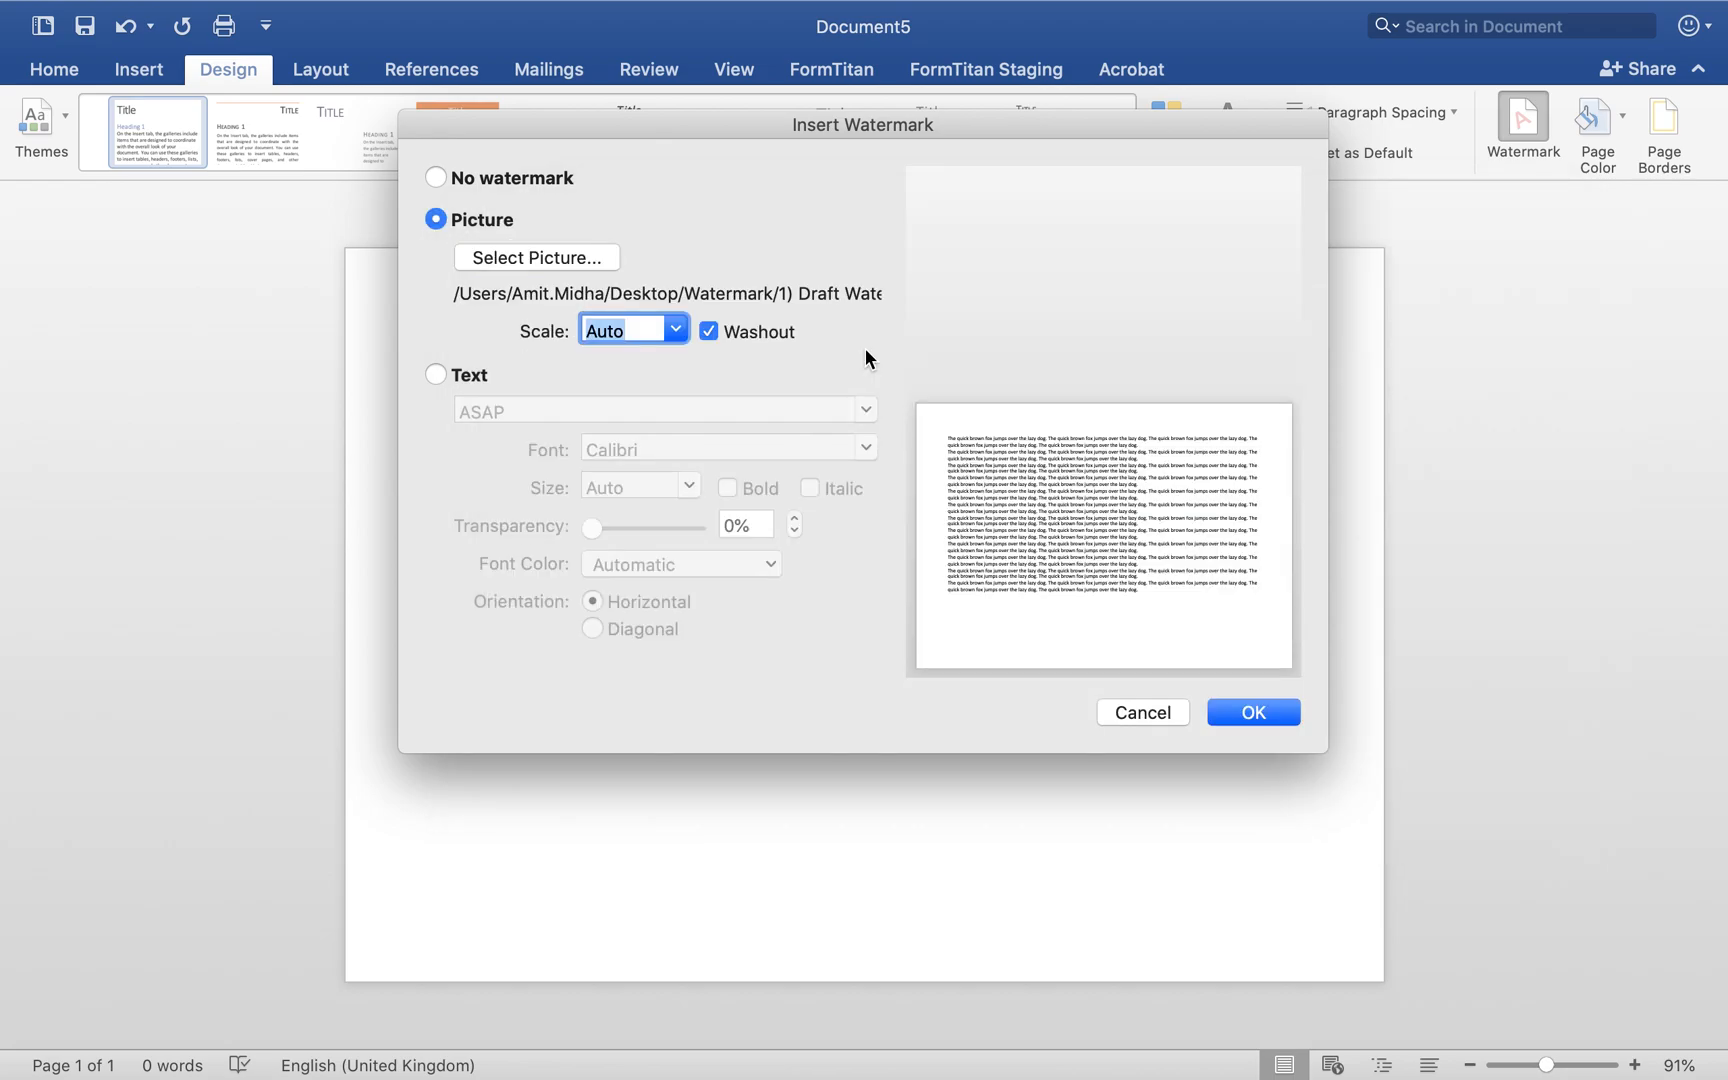
# Step: Set the watermark picture's scale to 100%, turn off Washout, and apply the watermark to the page
pyautogui.click(676, 331)
pyautogui.click(626, 478)
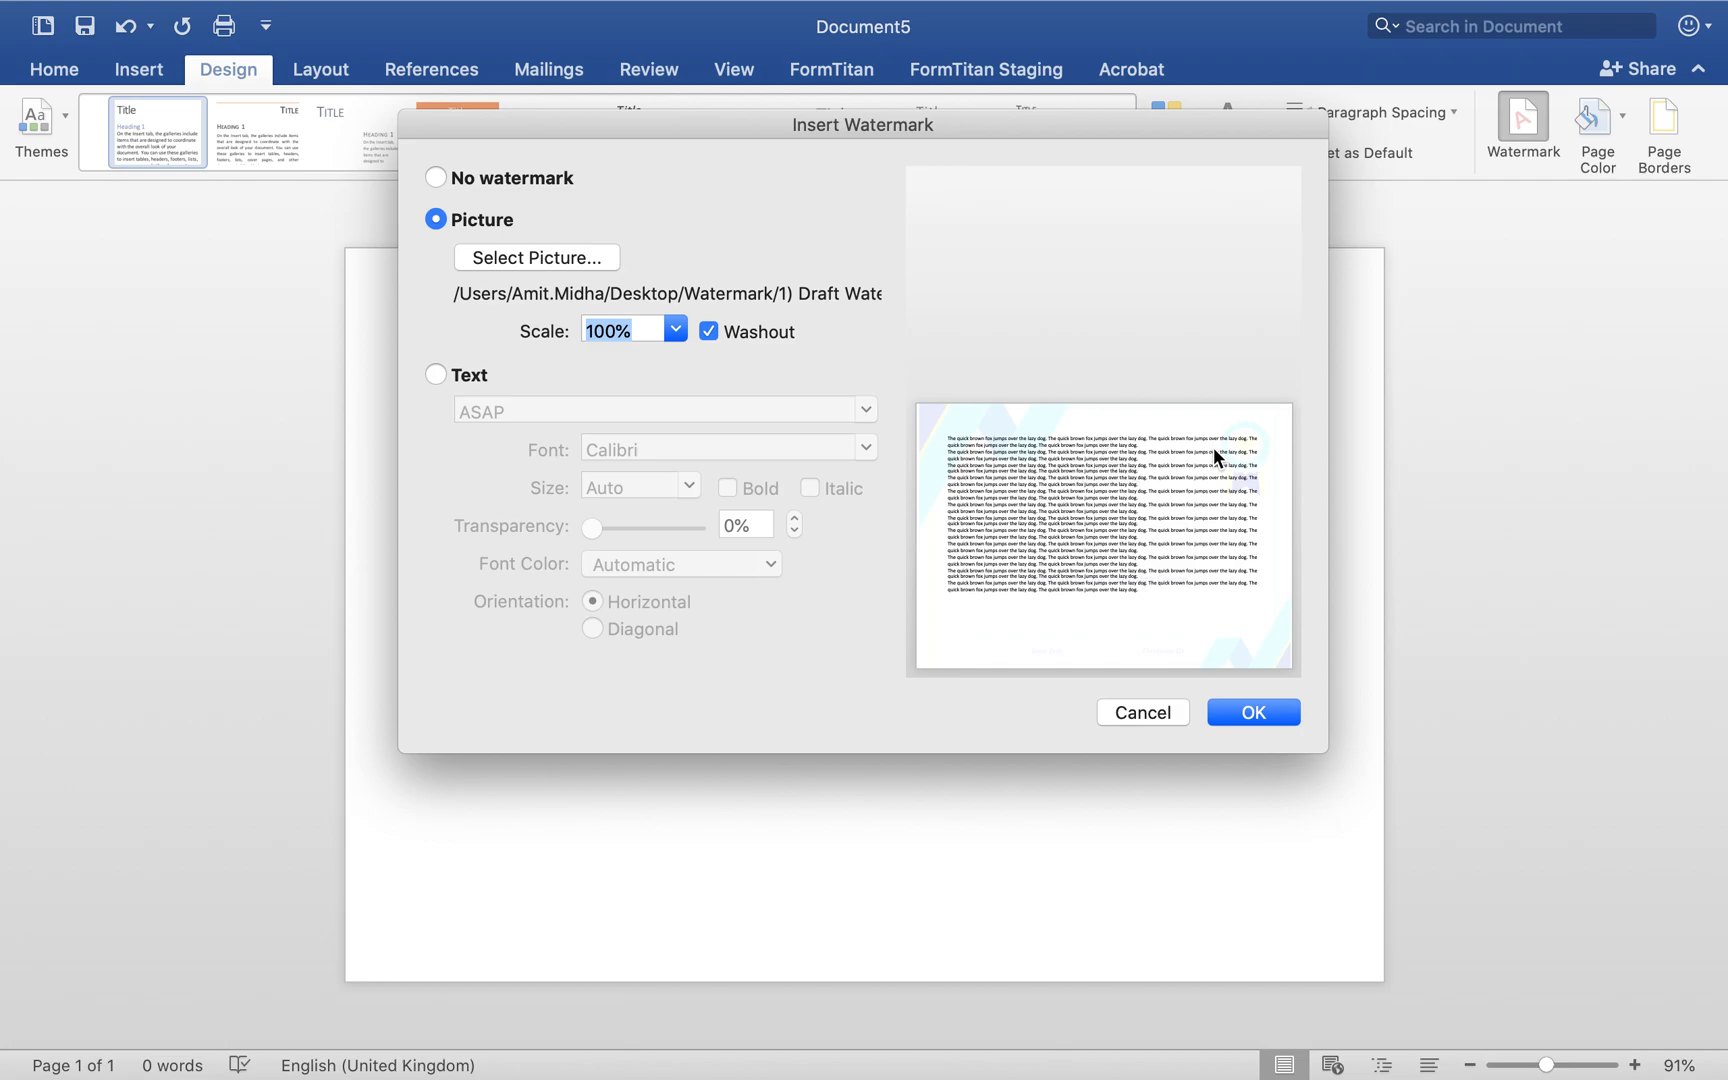
pyautogui.click(709, 331)
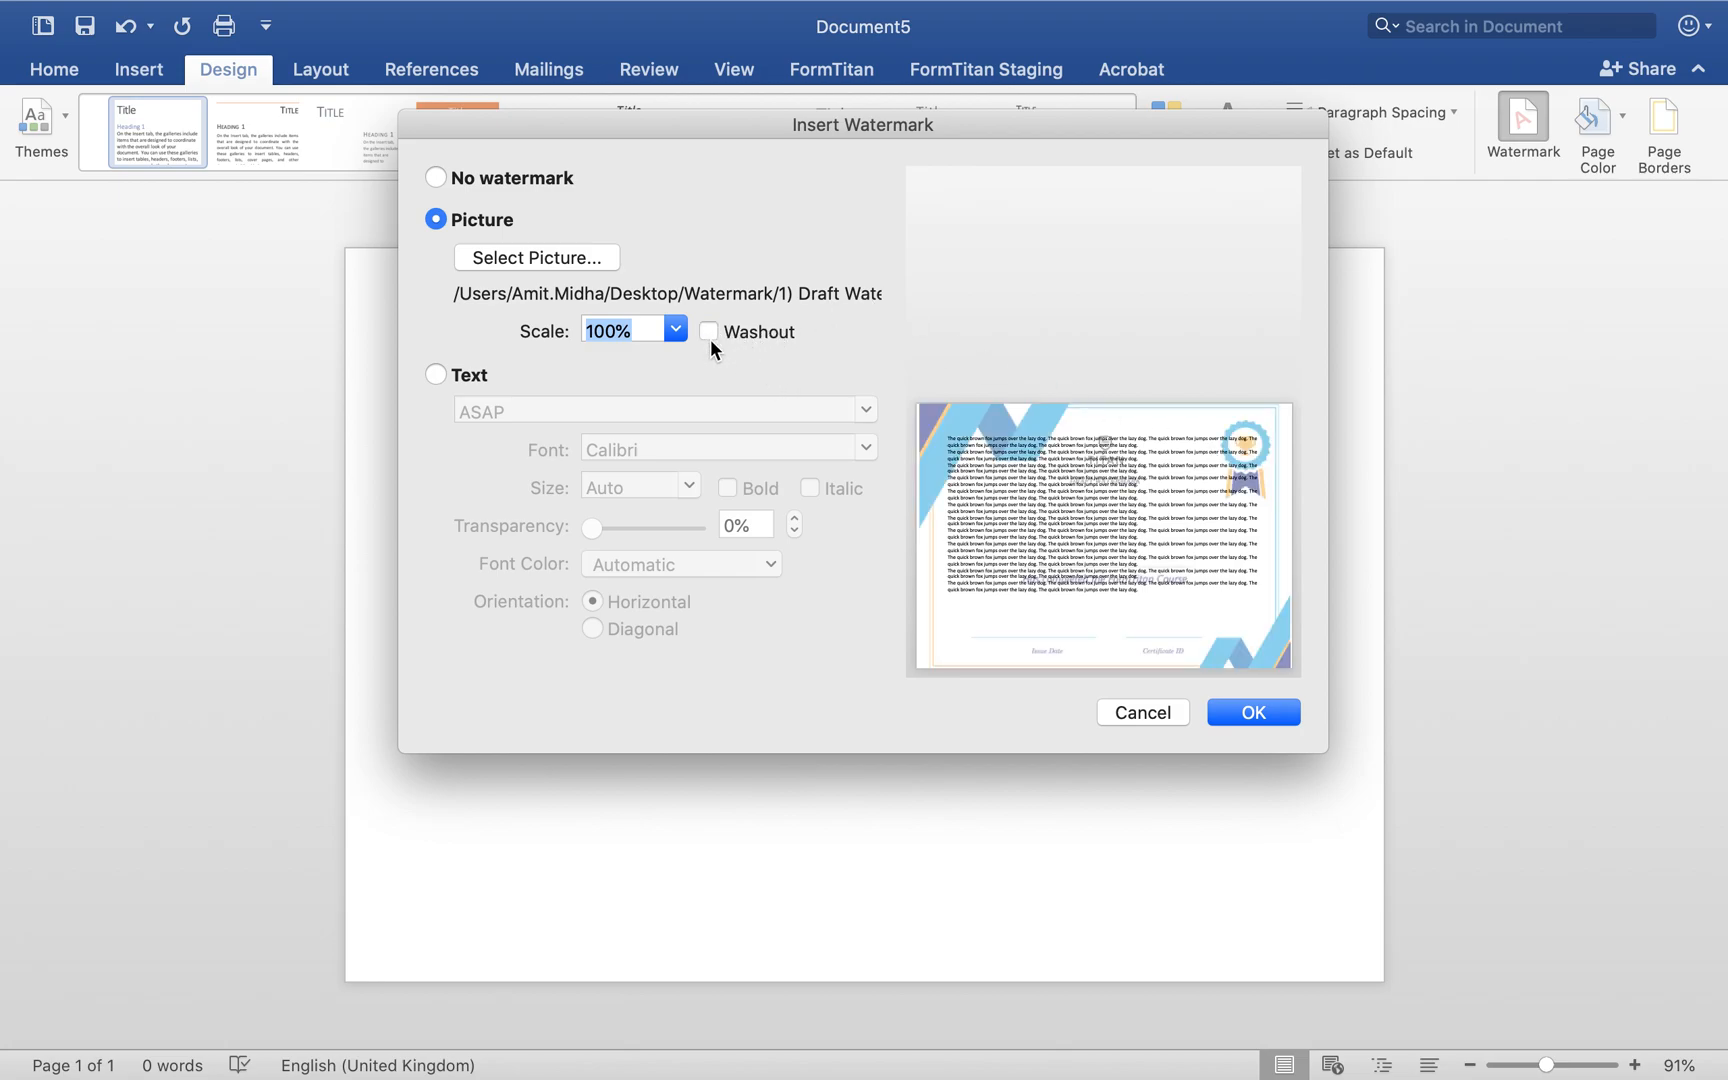
pyautogui.click(1272, 711)
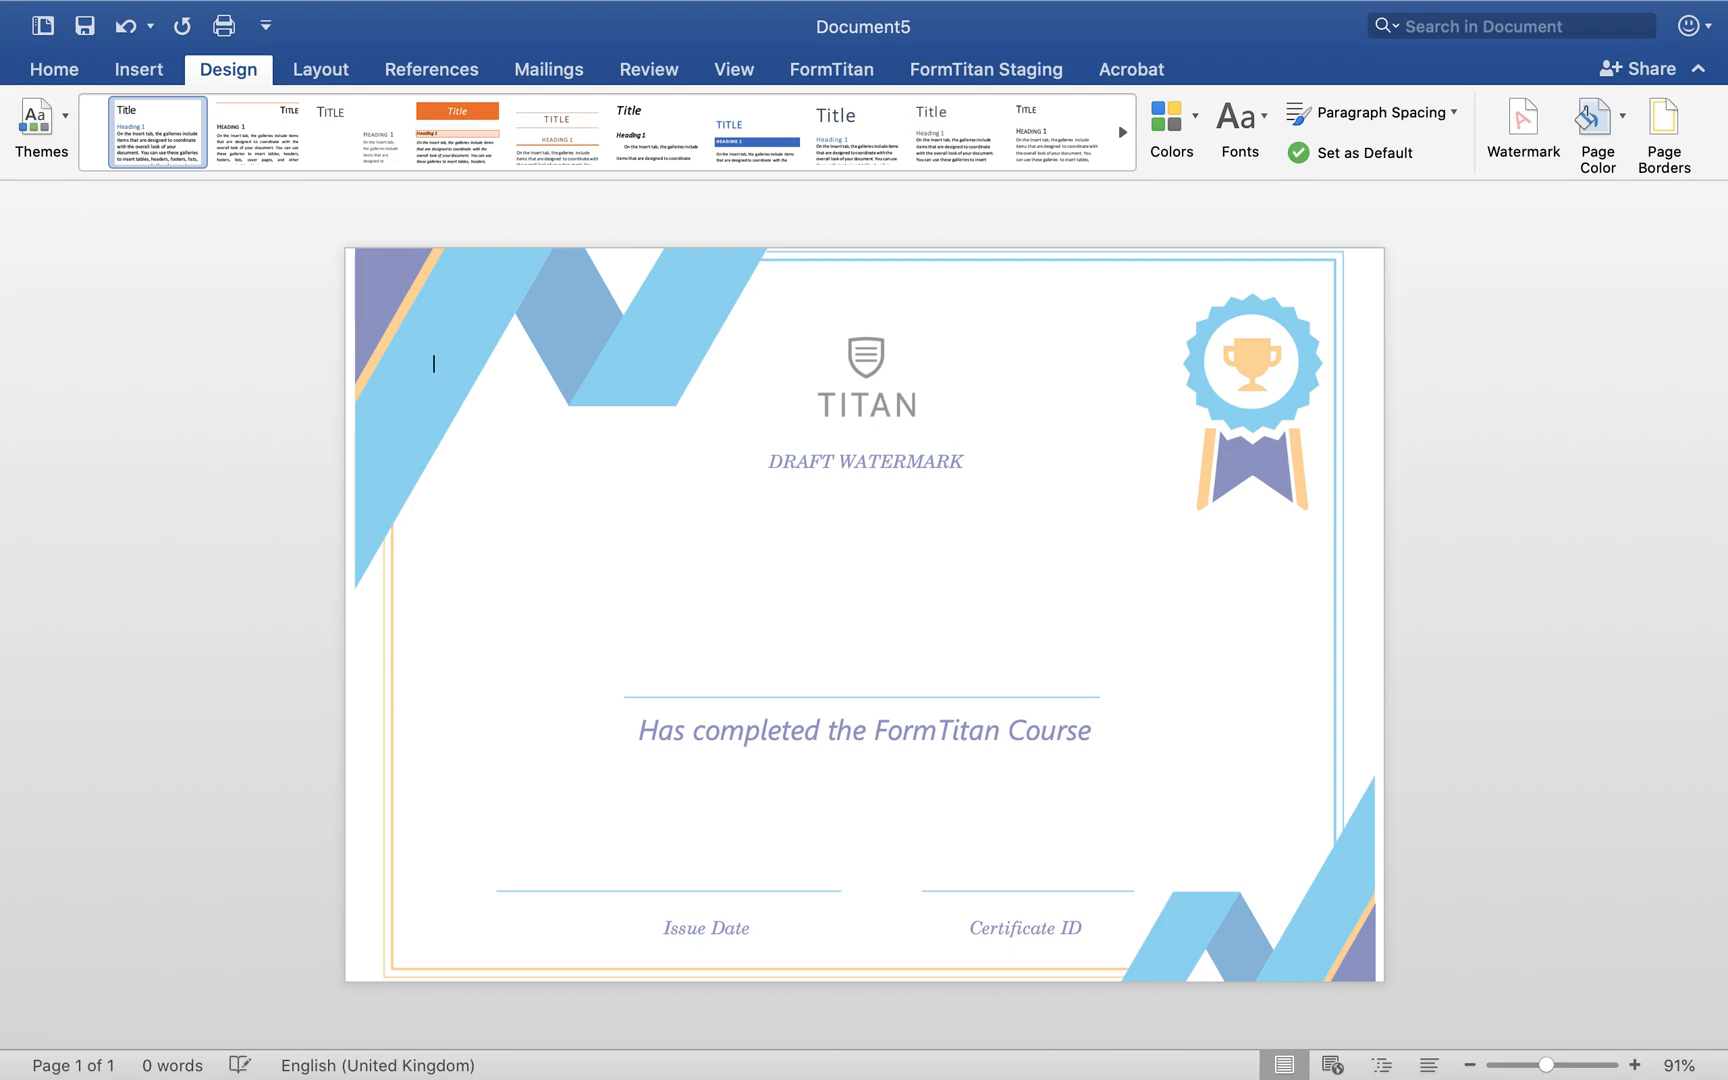
# Step: Add blank lines to bring the text cursor down to the line above "Has completed the FormTitan Course"
pyautogui.press('Return')
pyautogui.press('Return')
pyautogui.press('Return')
pyautogui.press('Return')
# Step: Insert a FormTitan field above the recipient line using the Contact object, comment "Data", and the Full Name field
pyautogui.click(140, 69)
pyautogui.click(1000, 70)
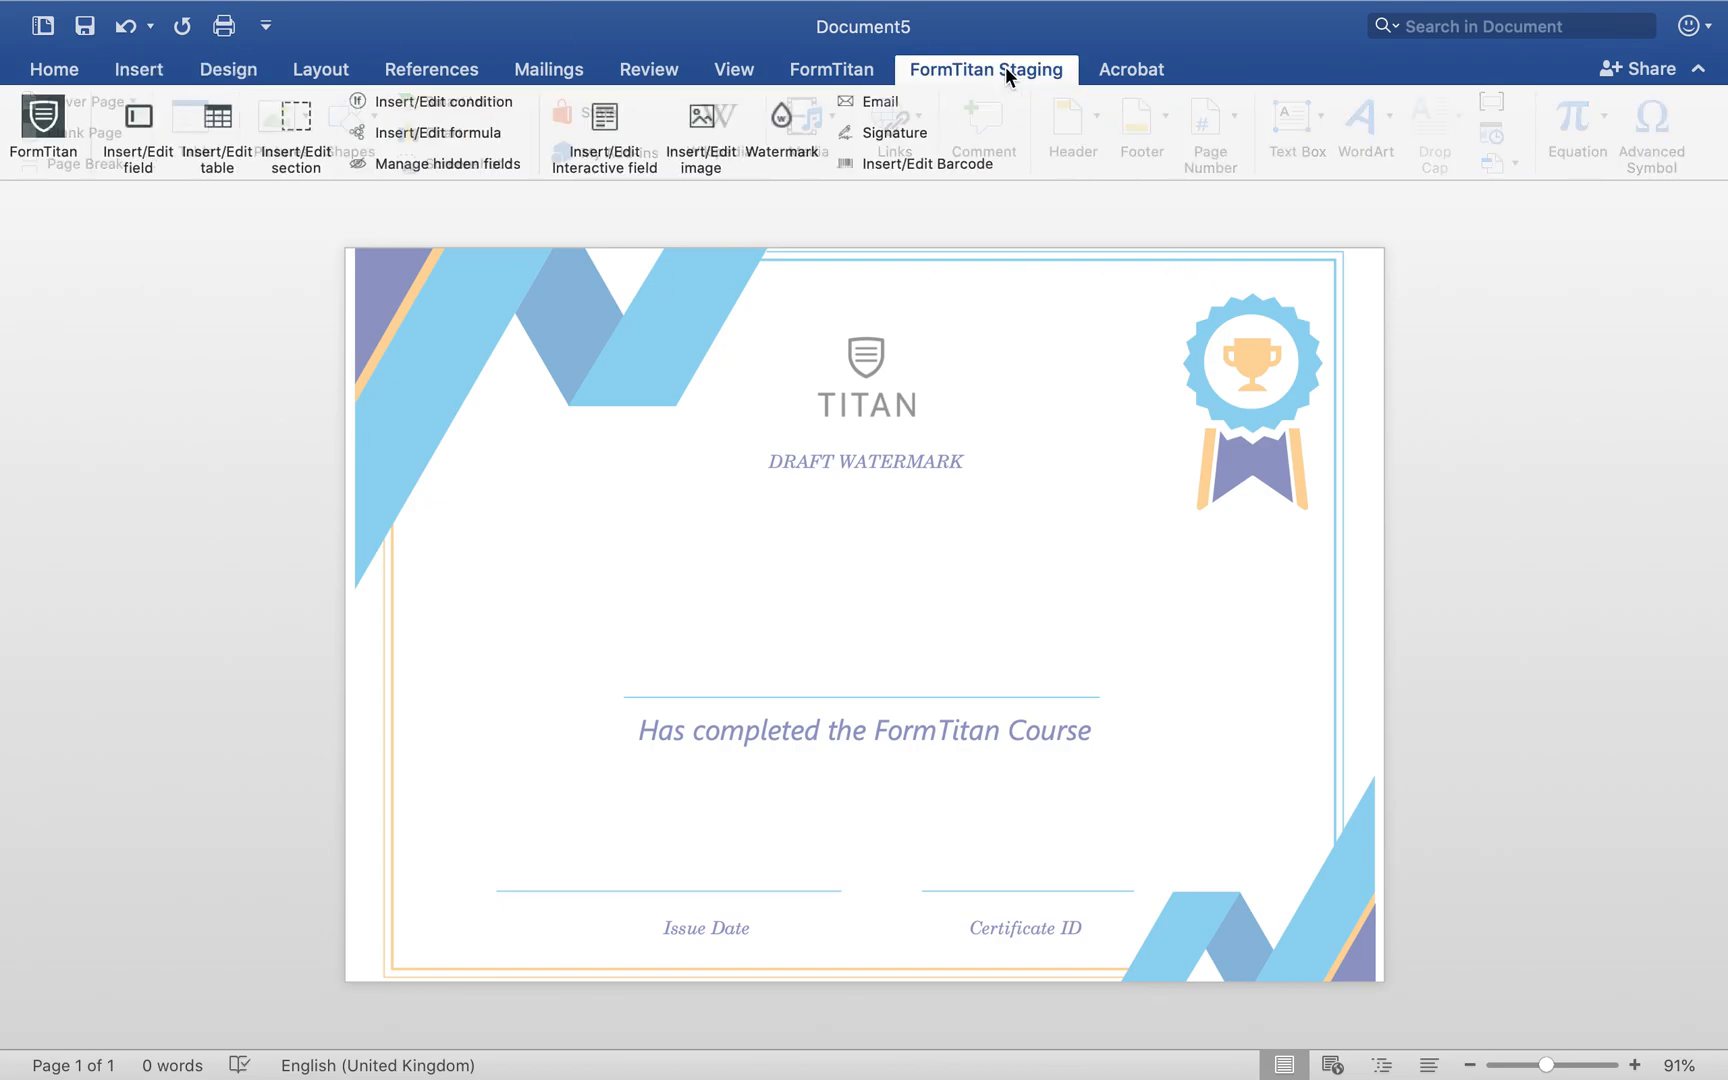
pyautogui.click(154, 148)
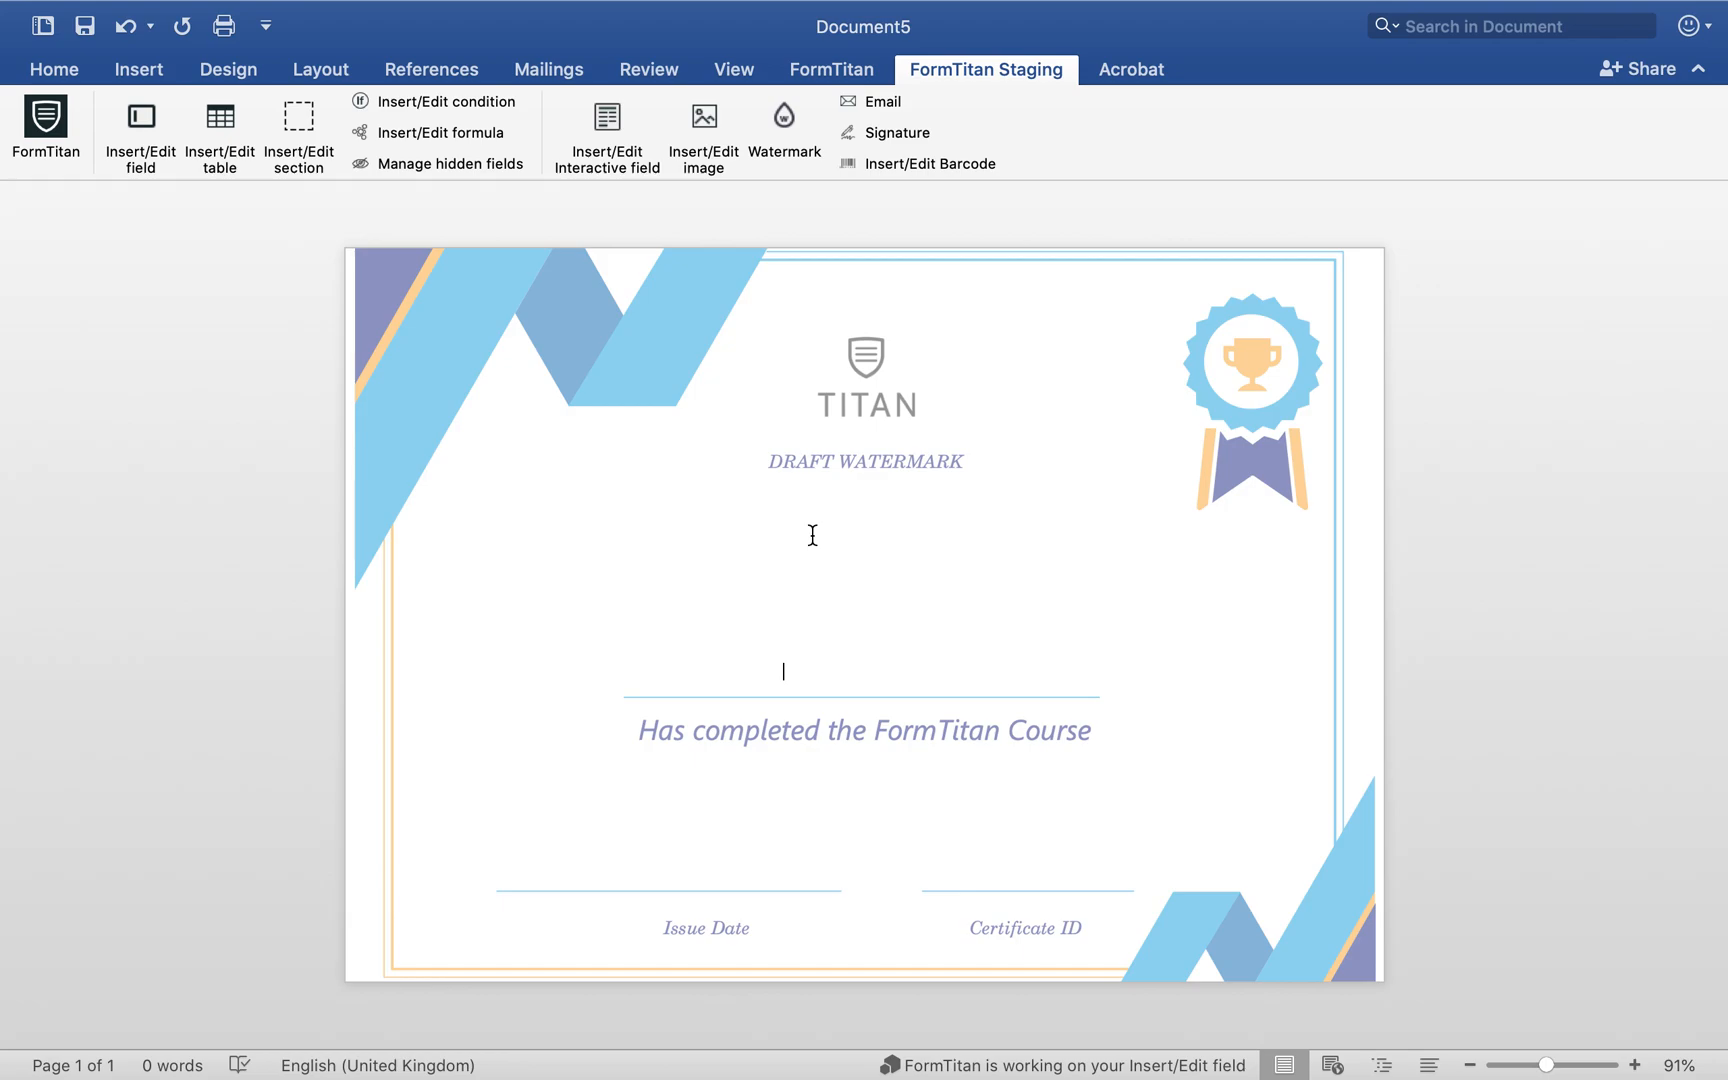
pyautogui.click(784, 125)
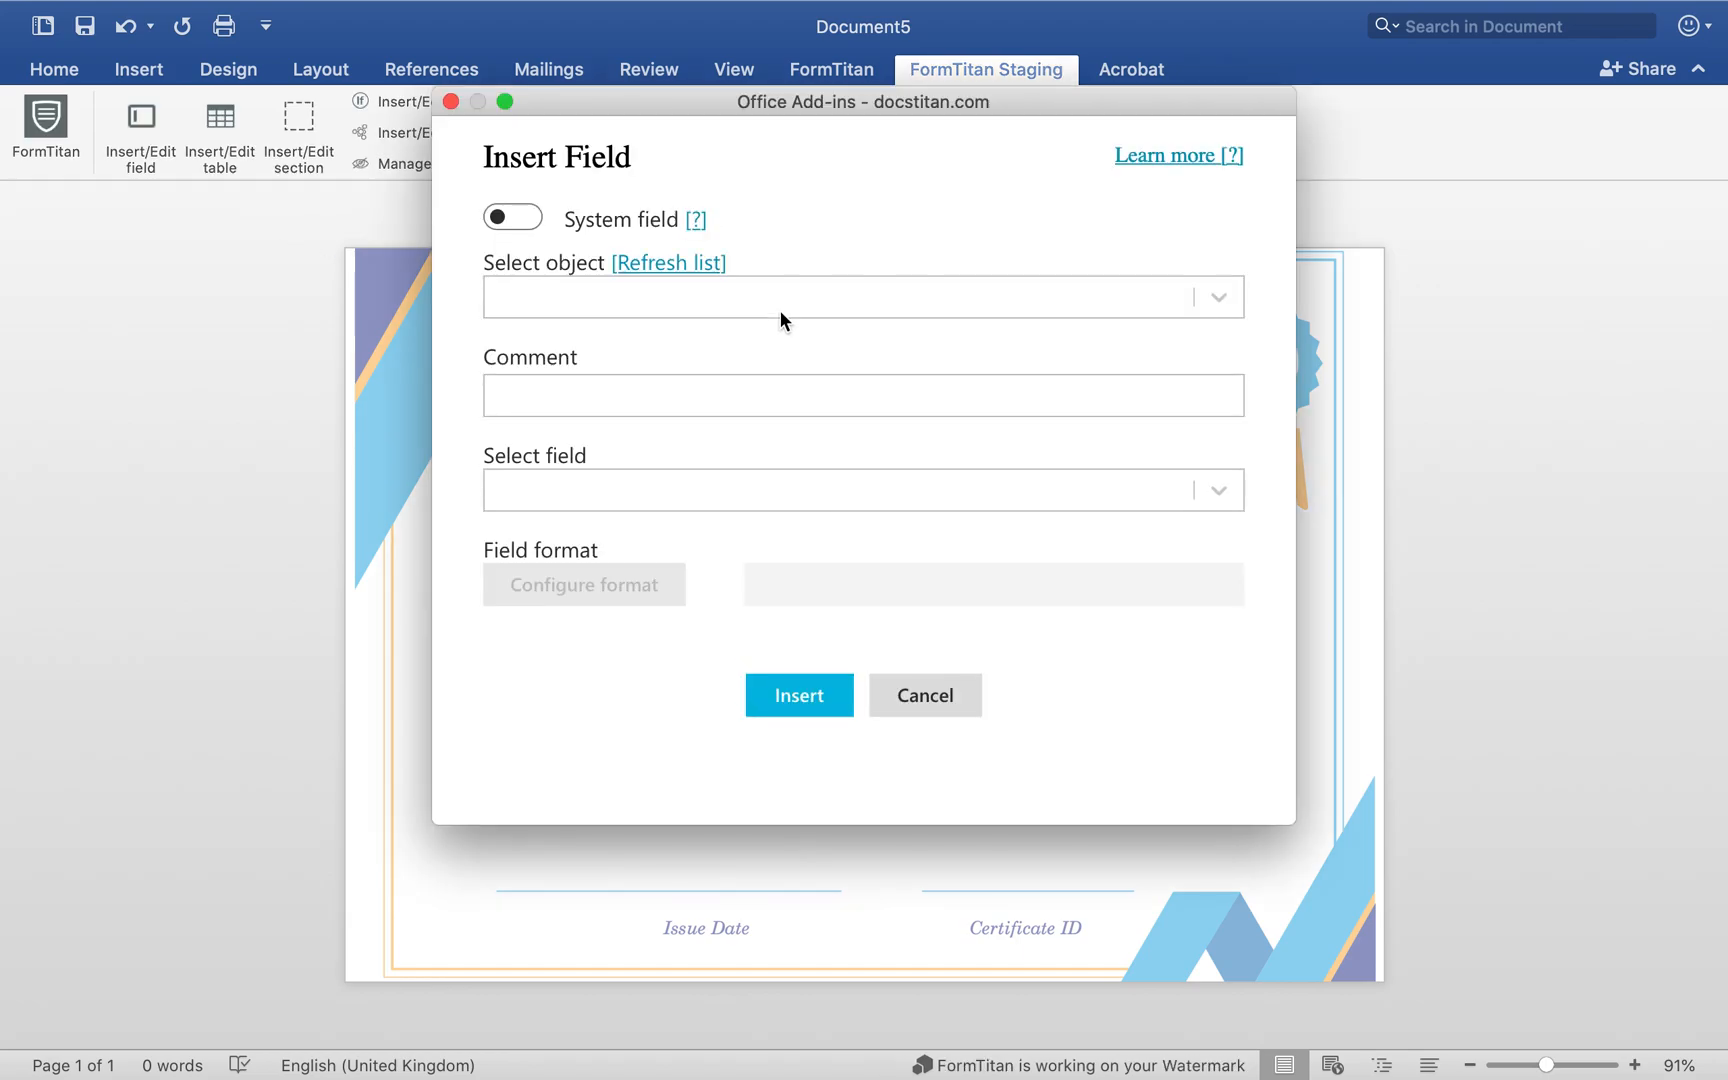
pyautogui.click(717, 280)
pyautogui.write('cont')
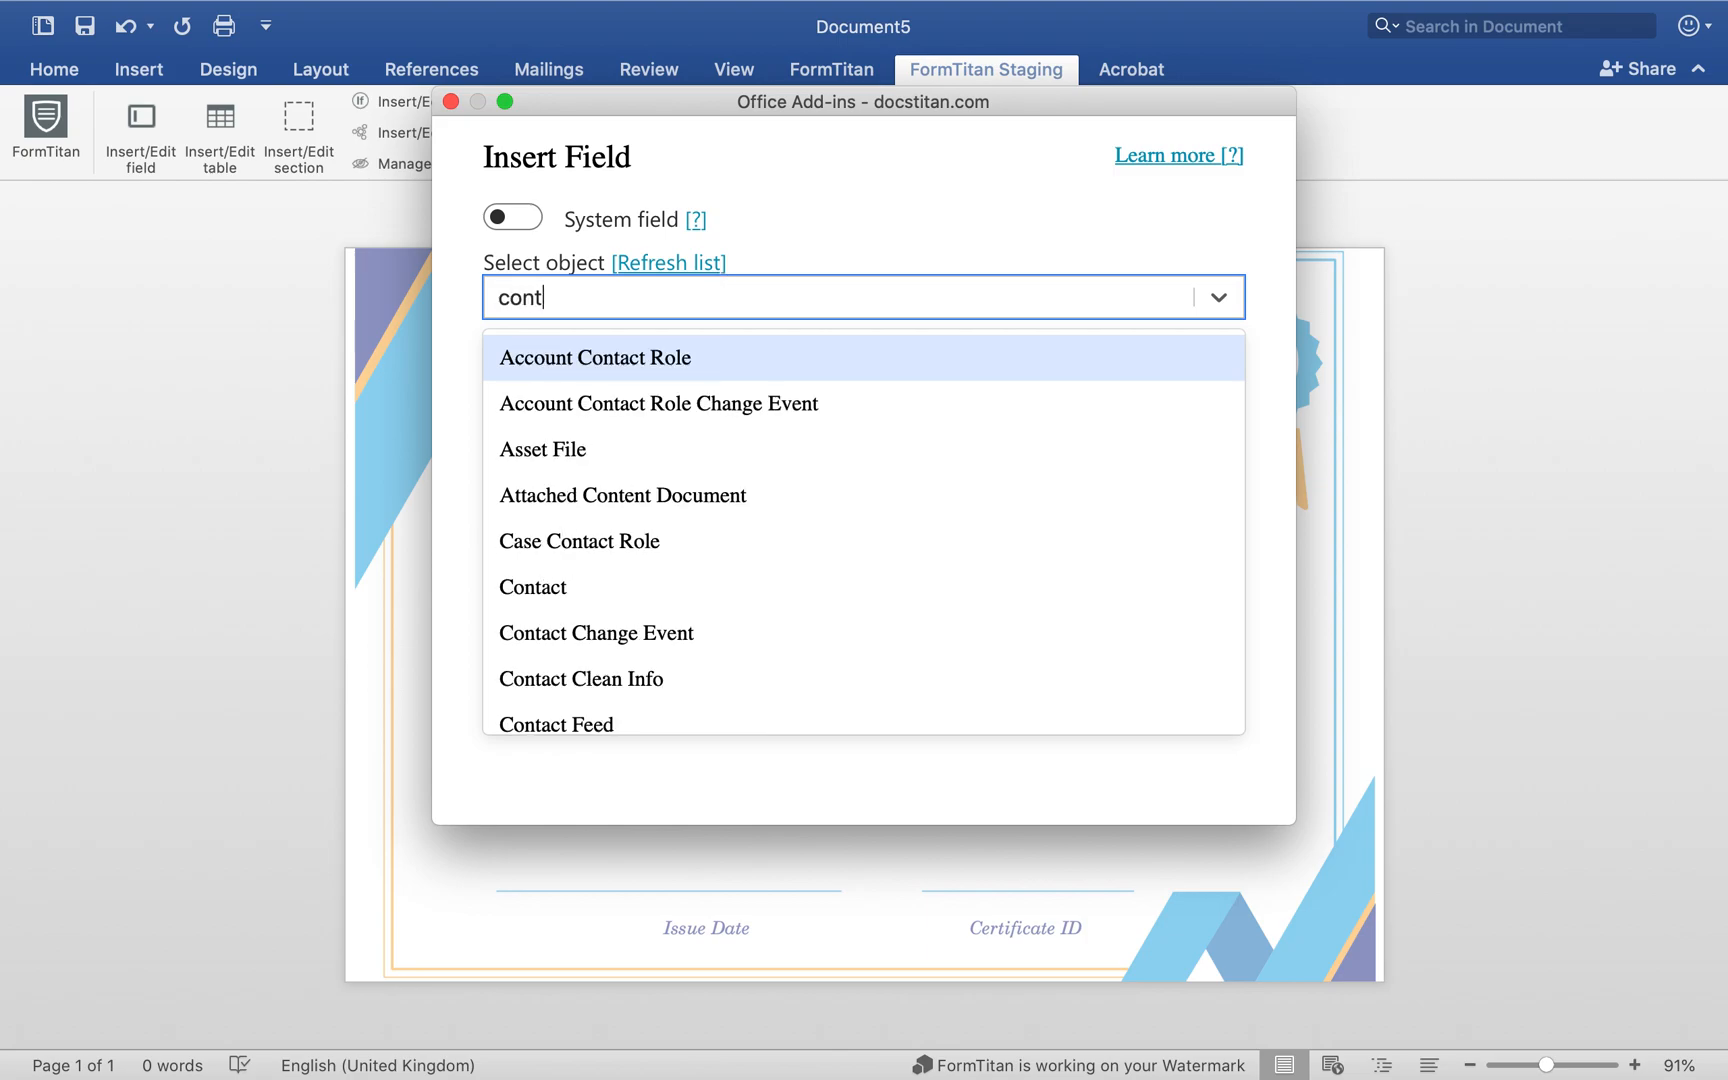
pyautogui.click(556, 588)
pyautogui.write('Data')
pyautogui.click(575, 485)
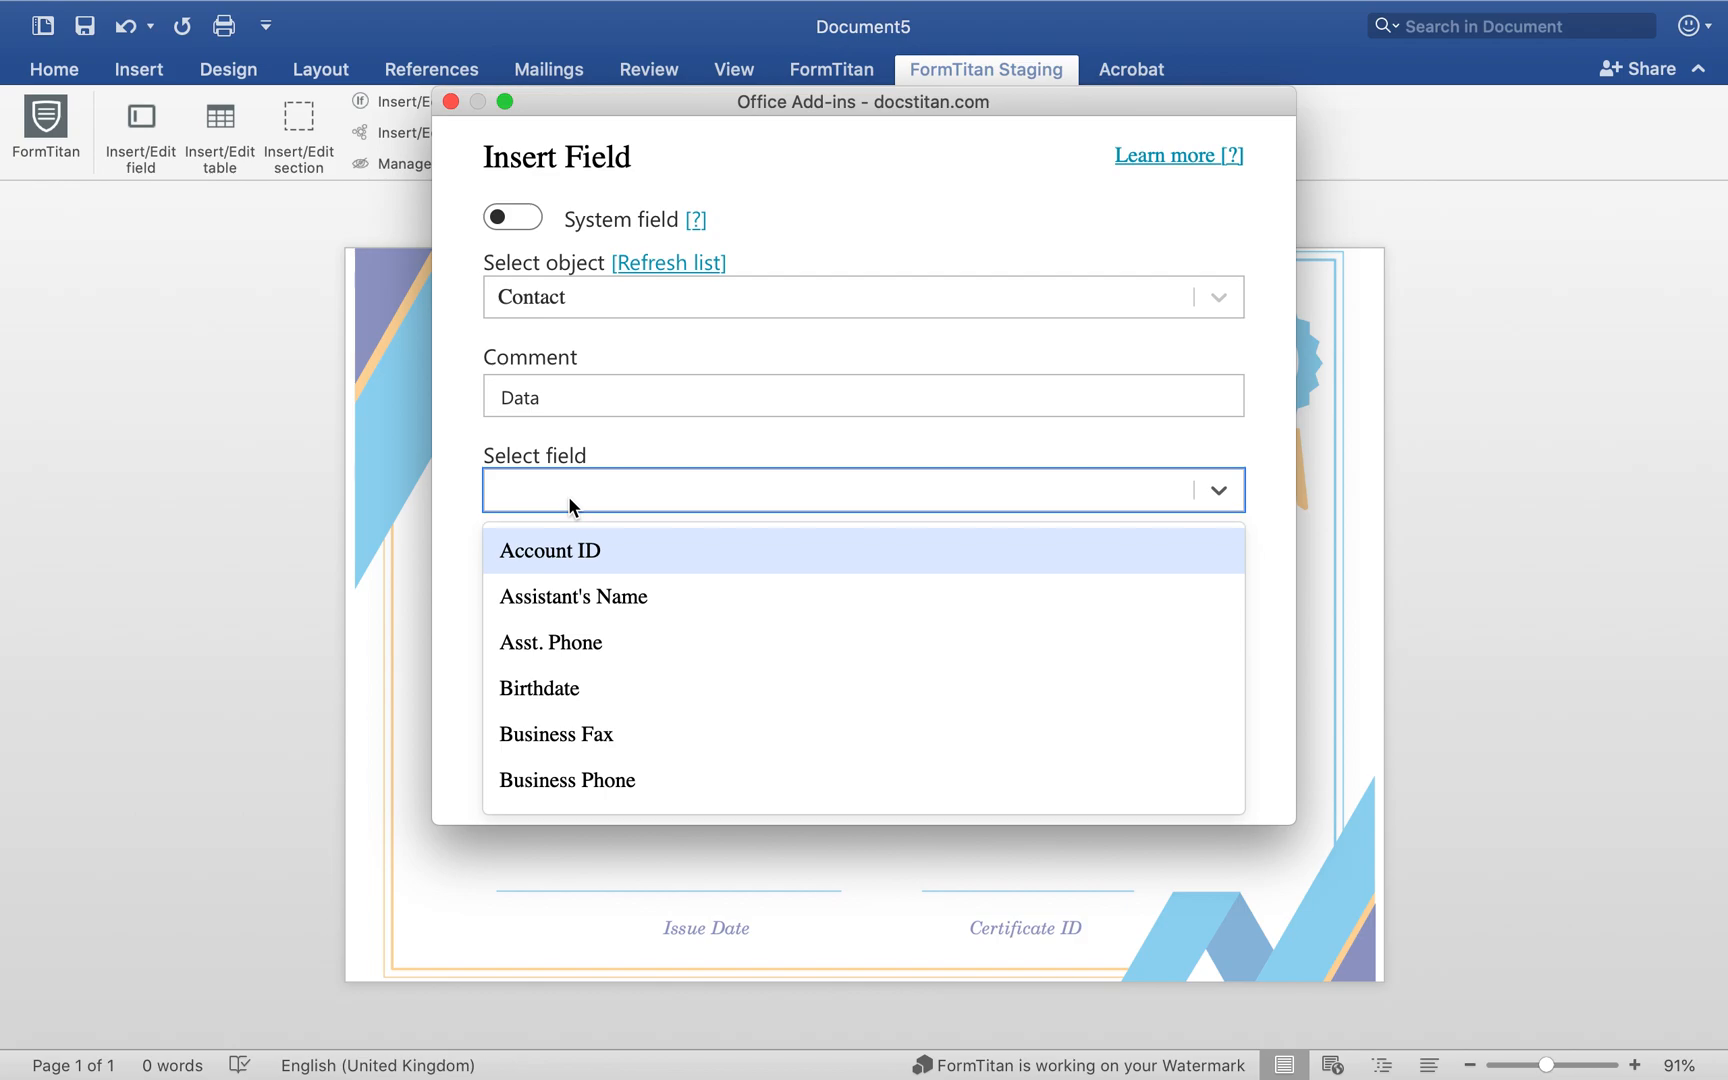
pyautogui.write('full')
pyautogui.click(598, 545)
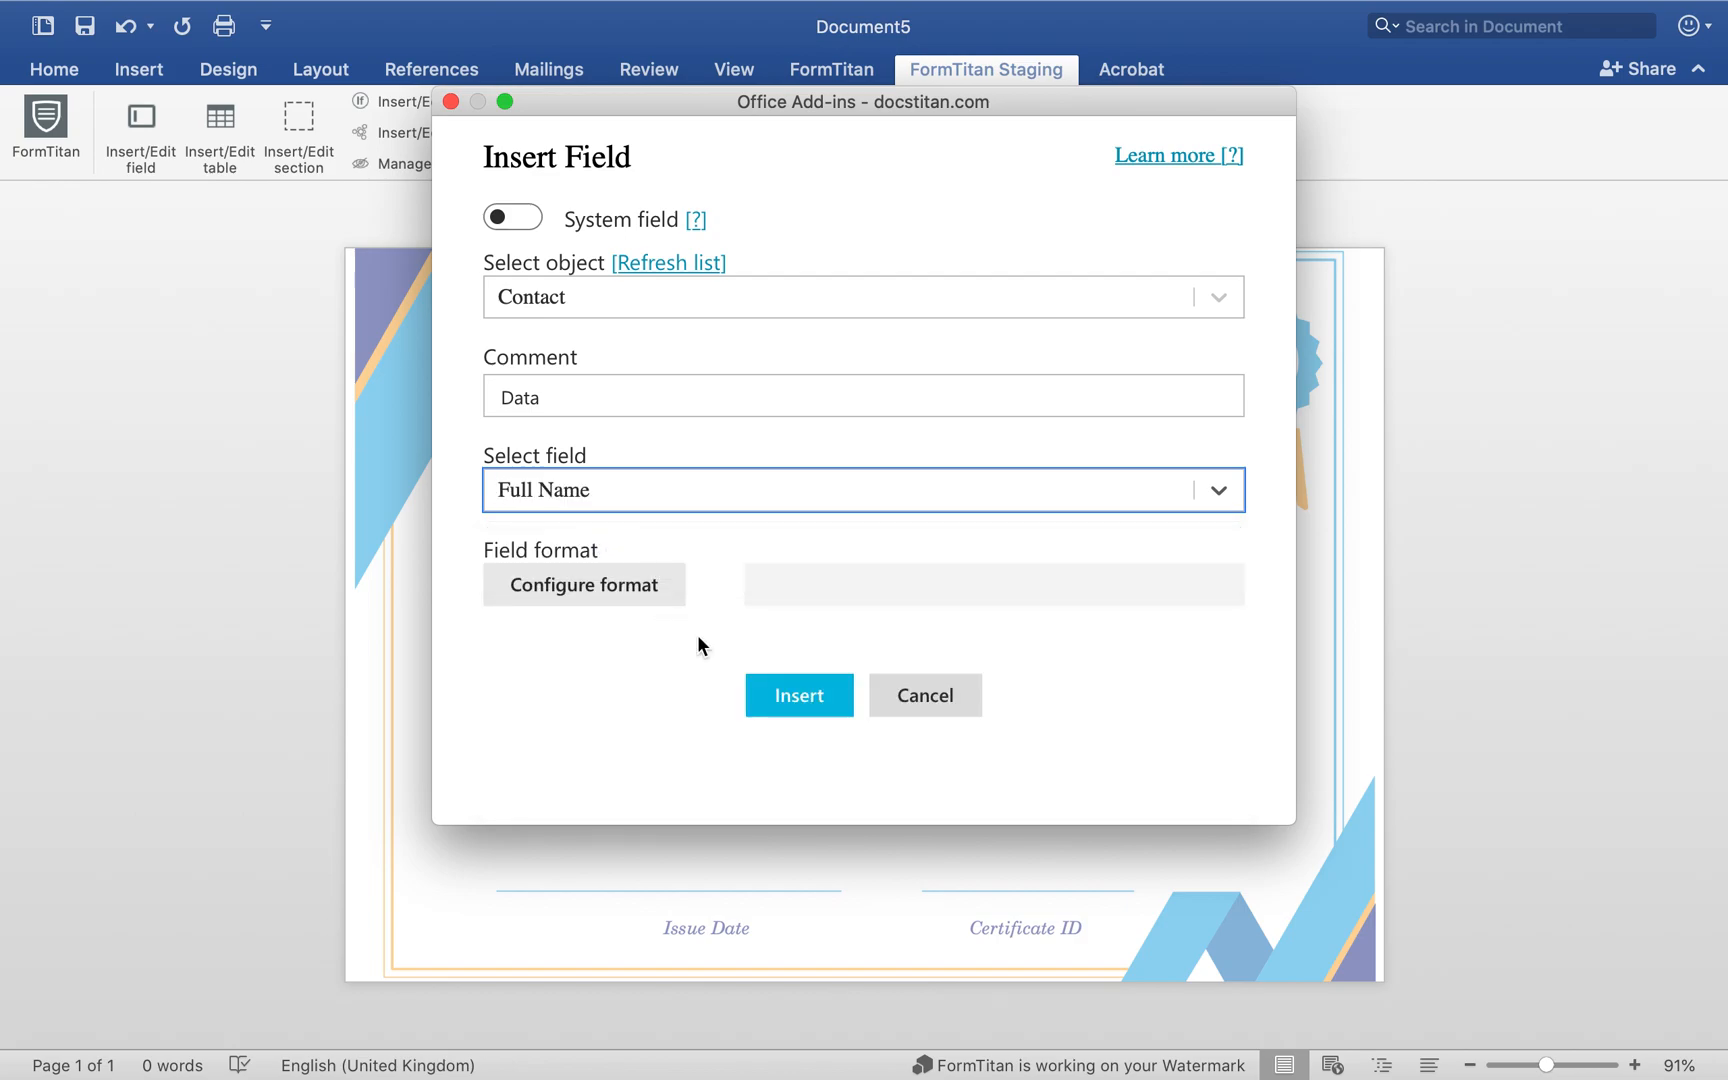
pyautogui.click(805, 692)
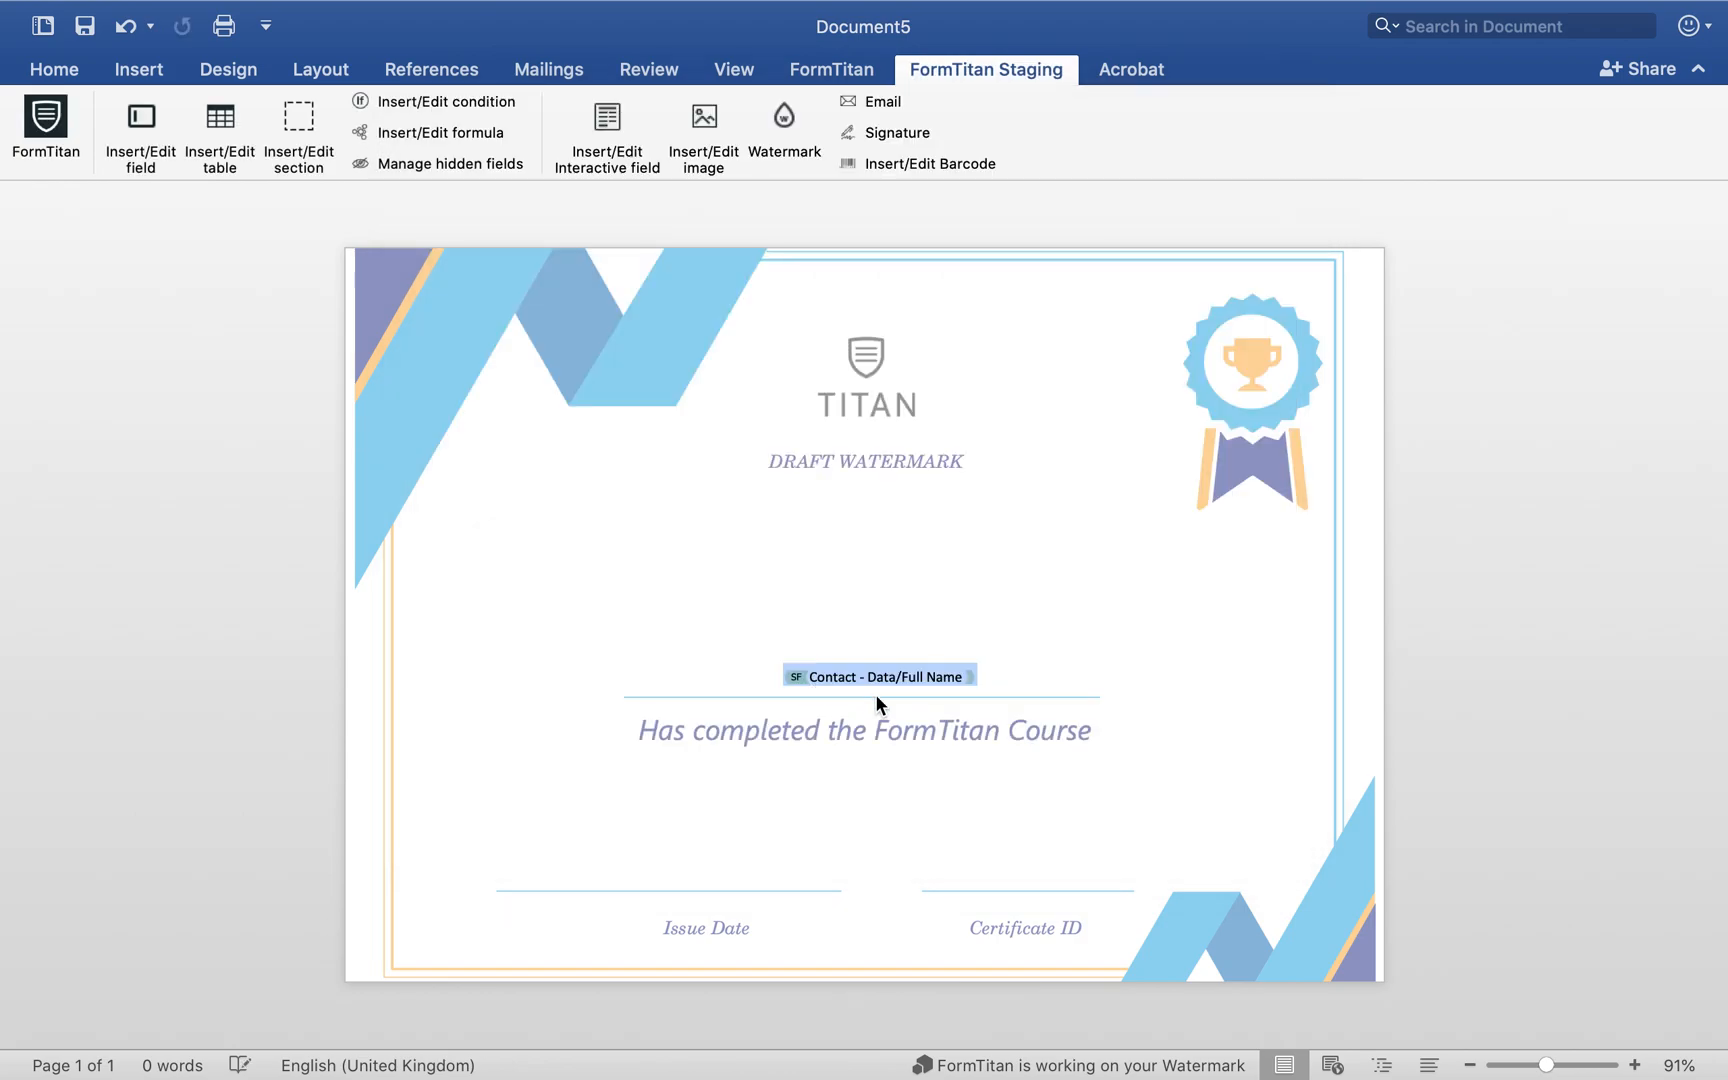
# Step: Add blank lines below the Full Name field to reach the Issue Date line and open FormTitan's field insertion dialog there
pyautogui.click(875, 694)
pyautogui.click(997, 683)
pyautogui.press('Return')
pyautogui.press('Return')
pyautogui.press('Return')
pyautogui.press('Return')
pyautogui.press('Return')
pyautogui.press('Return')
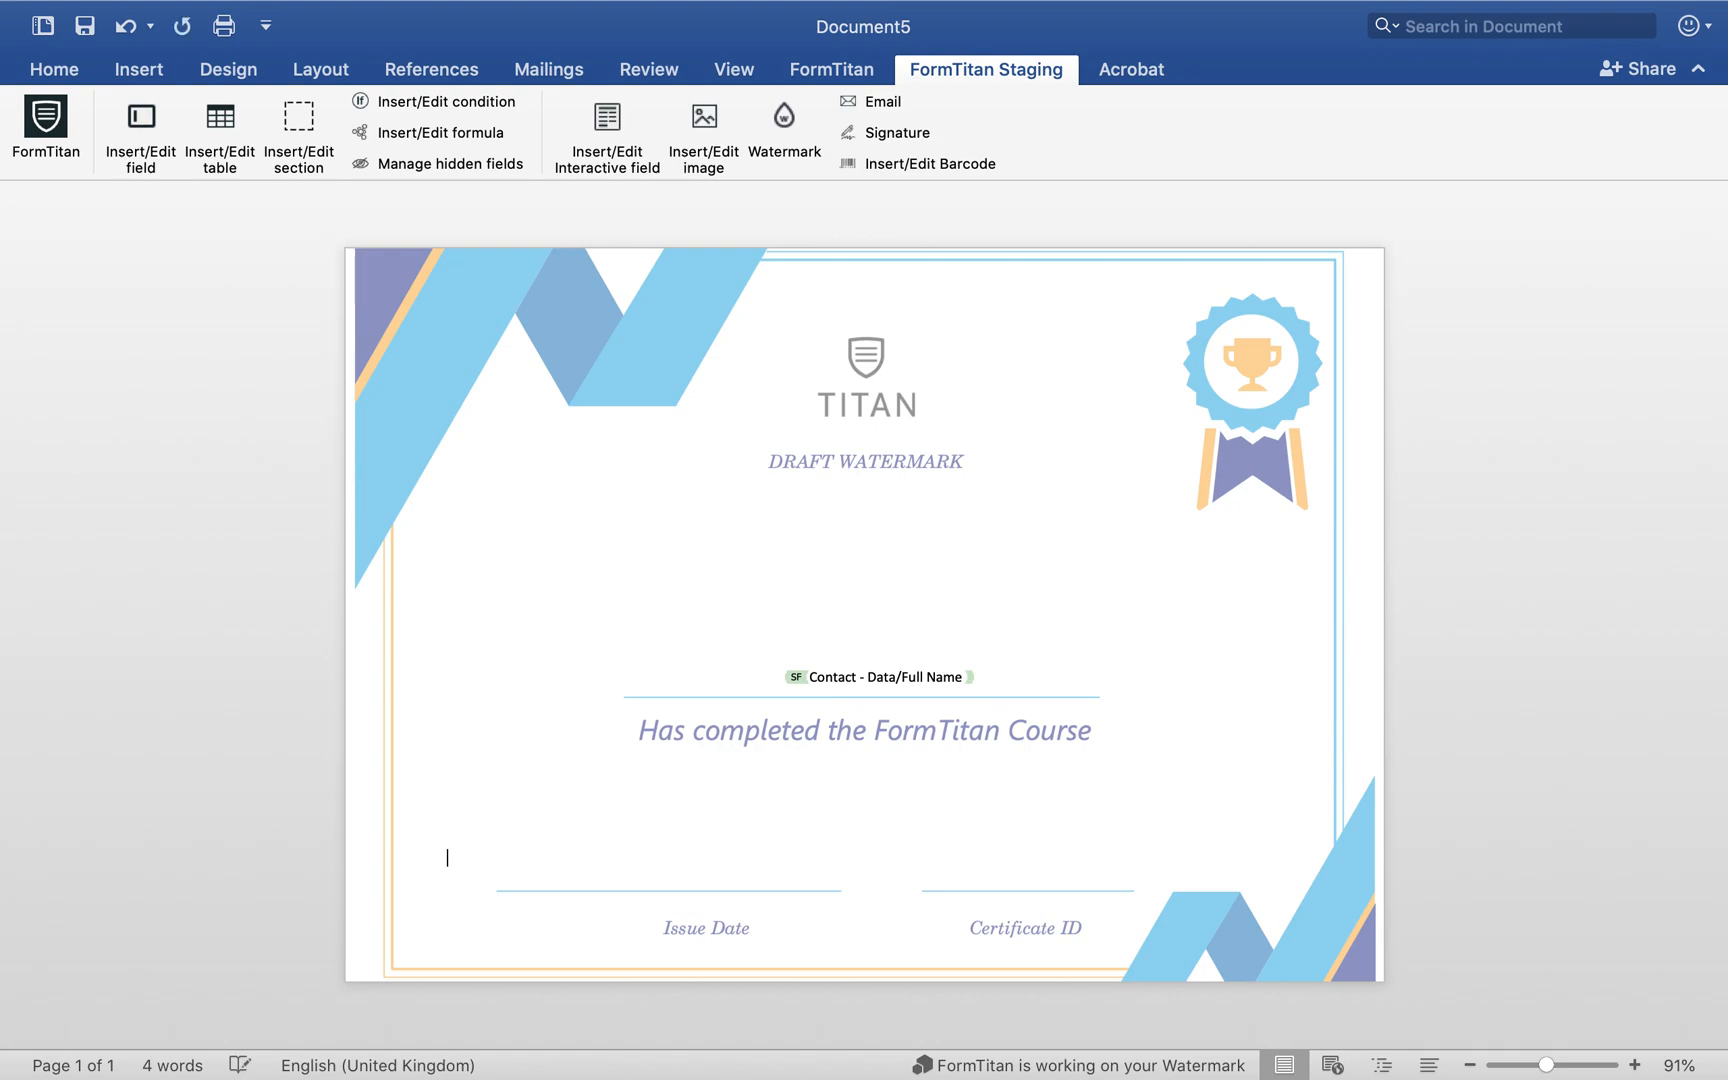
pyautogui.press('Return')
pyautogui.click(140, 120)
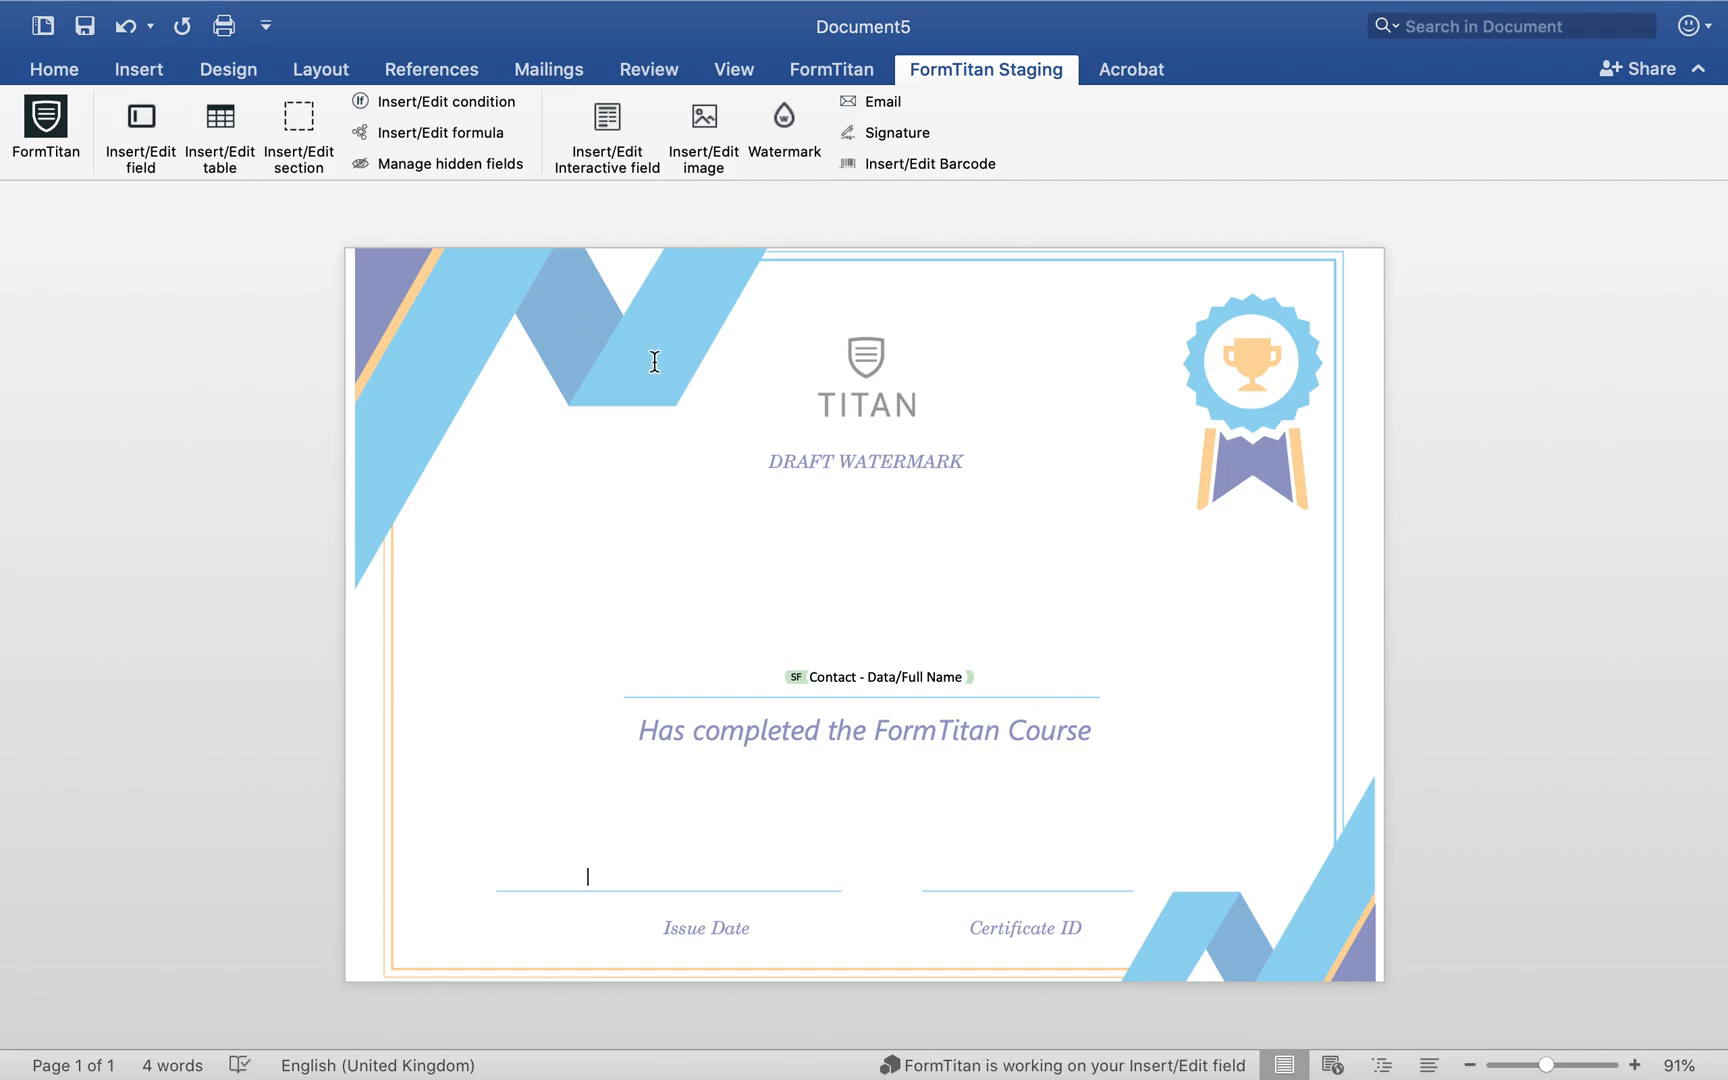
pyautogui.click(700, 292)
pyautogui.click(614, 355)
pyautogui.click(614, 488)
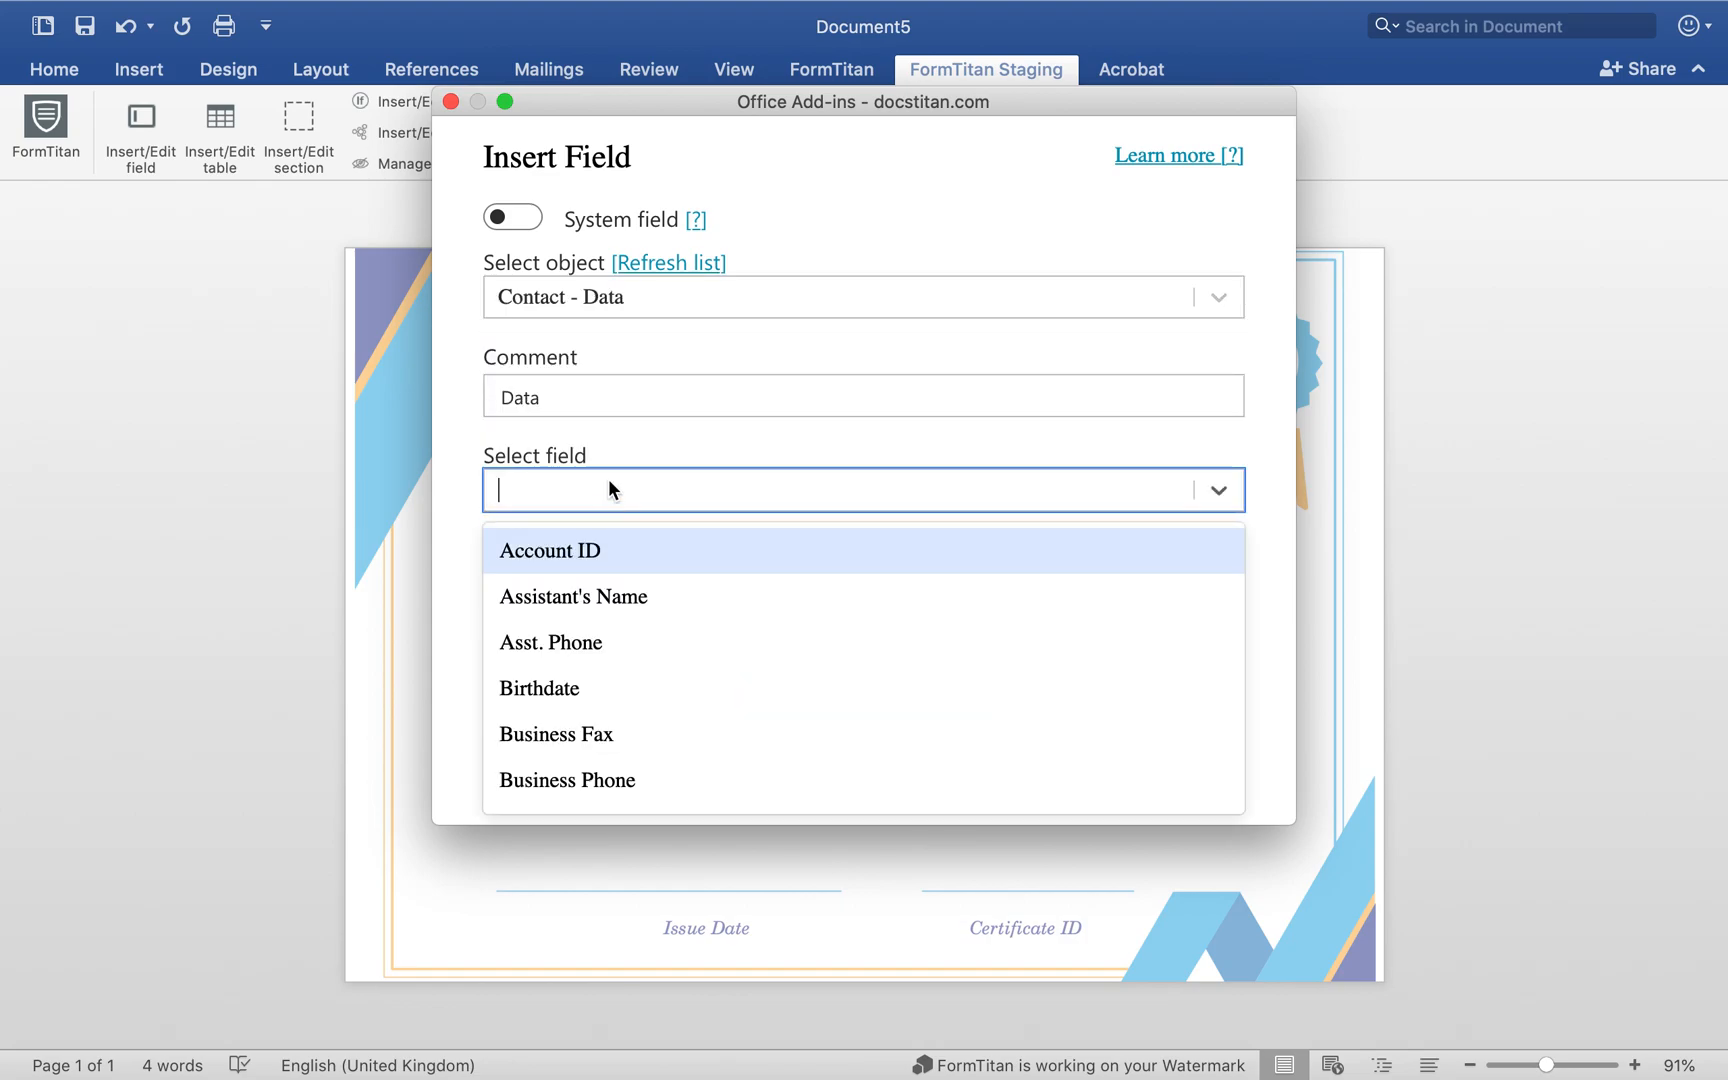
# Step: Insert the system field Now with the "September 4, 1986" date format and centre it above Issue Date
pyautogui.click(549, 220)
pyautogui.click(624, 296)
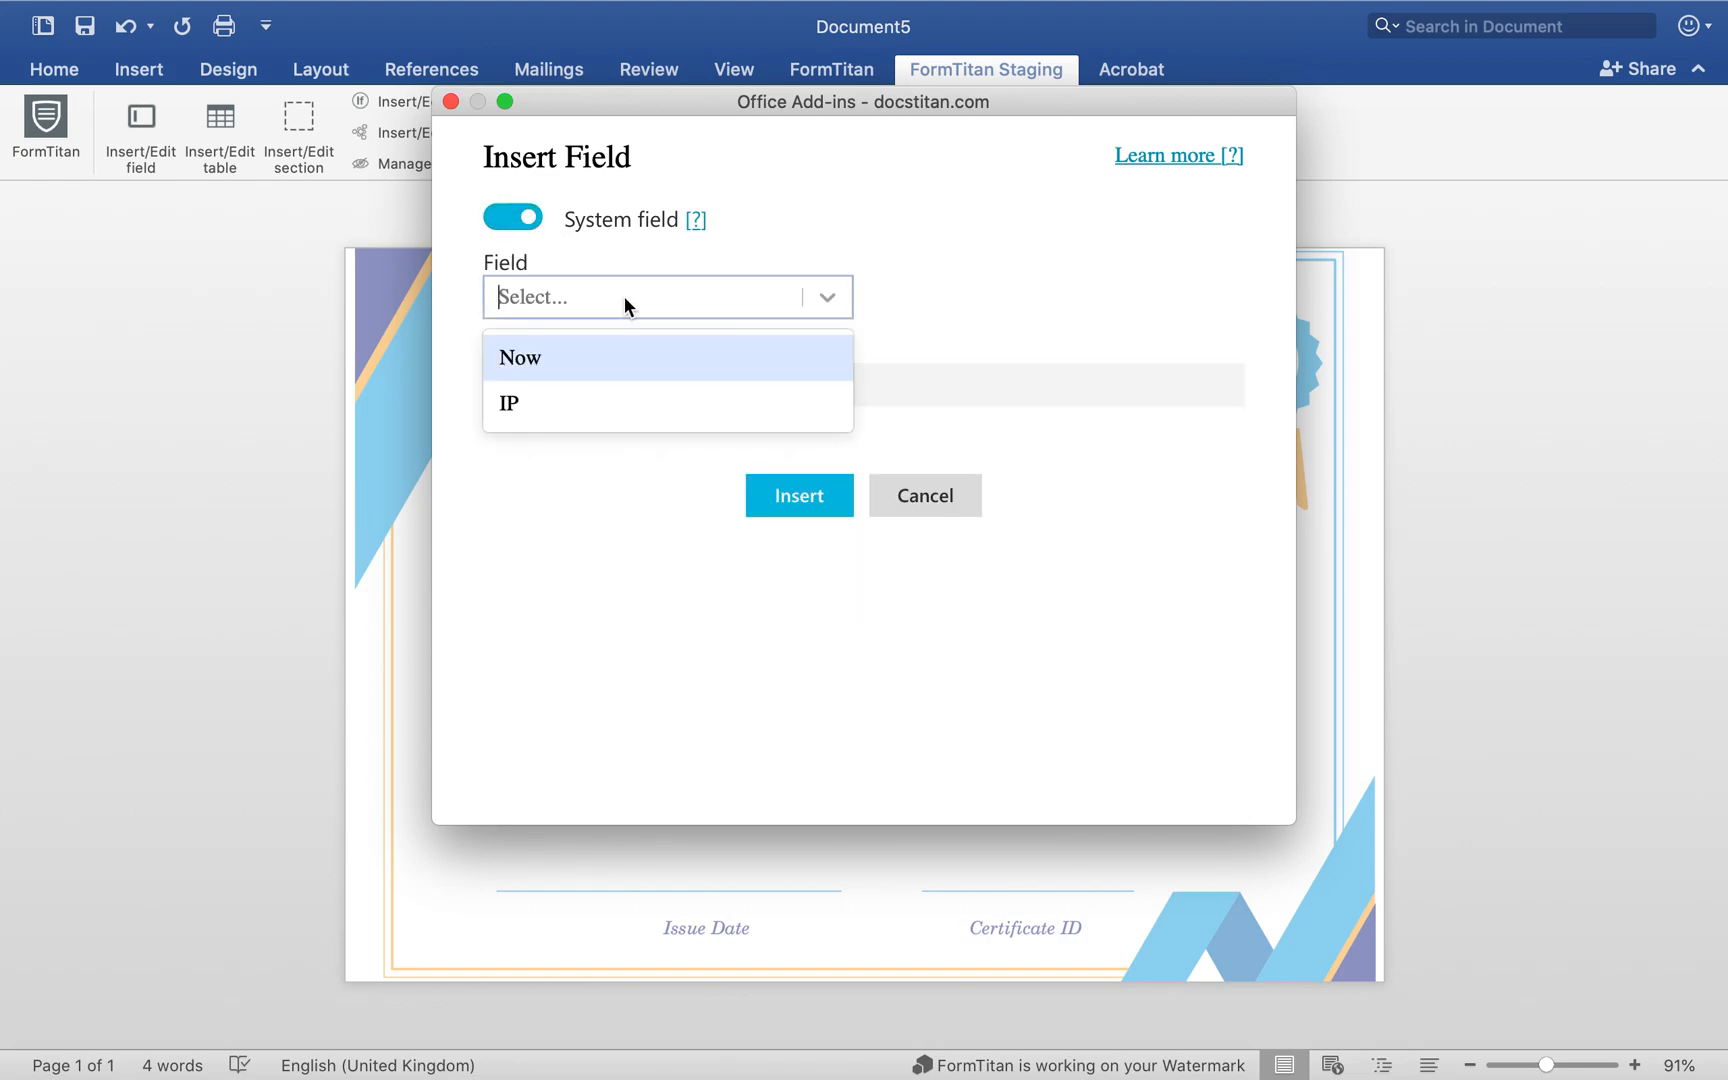
pyautogui.click(599, 374)
pyautogui.click(629, 400)
pyautogui.click(914, 315)
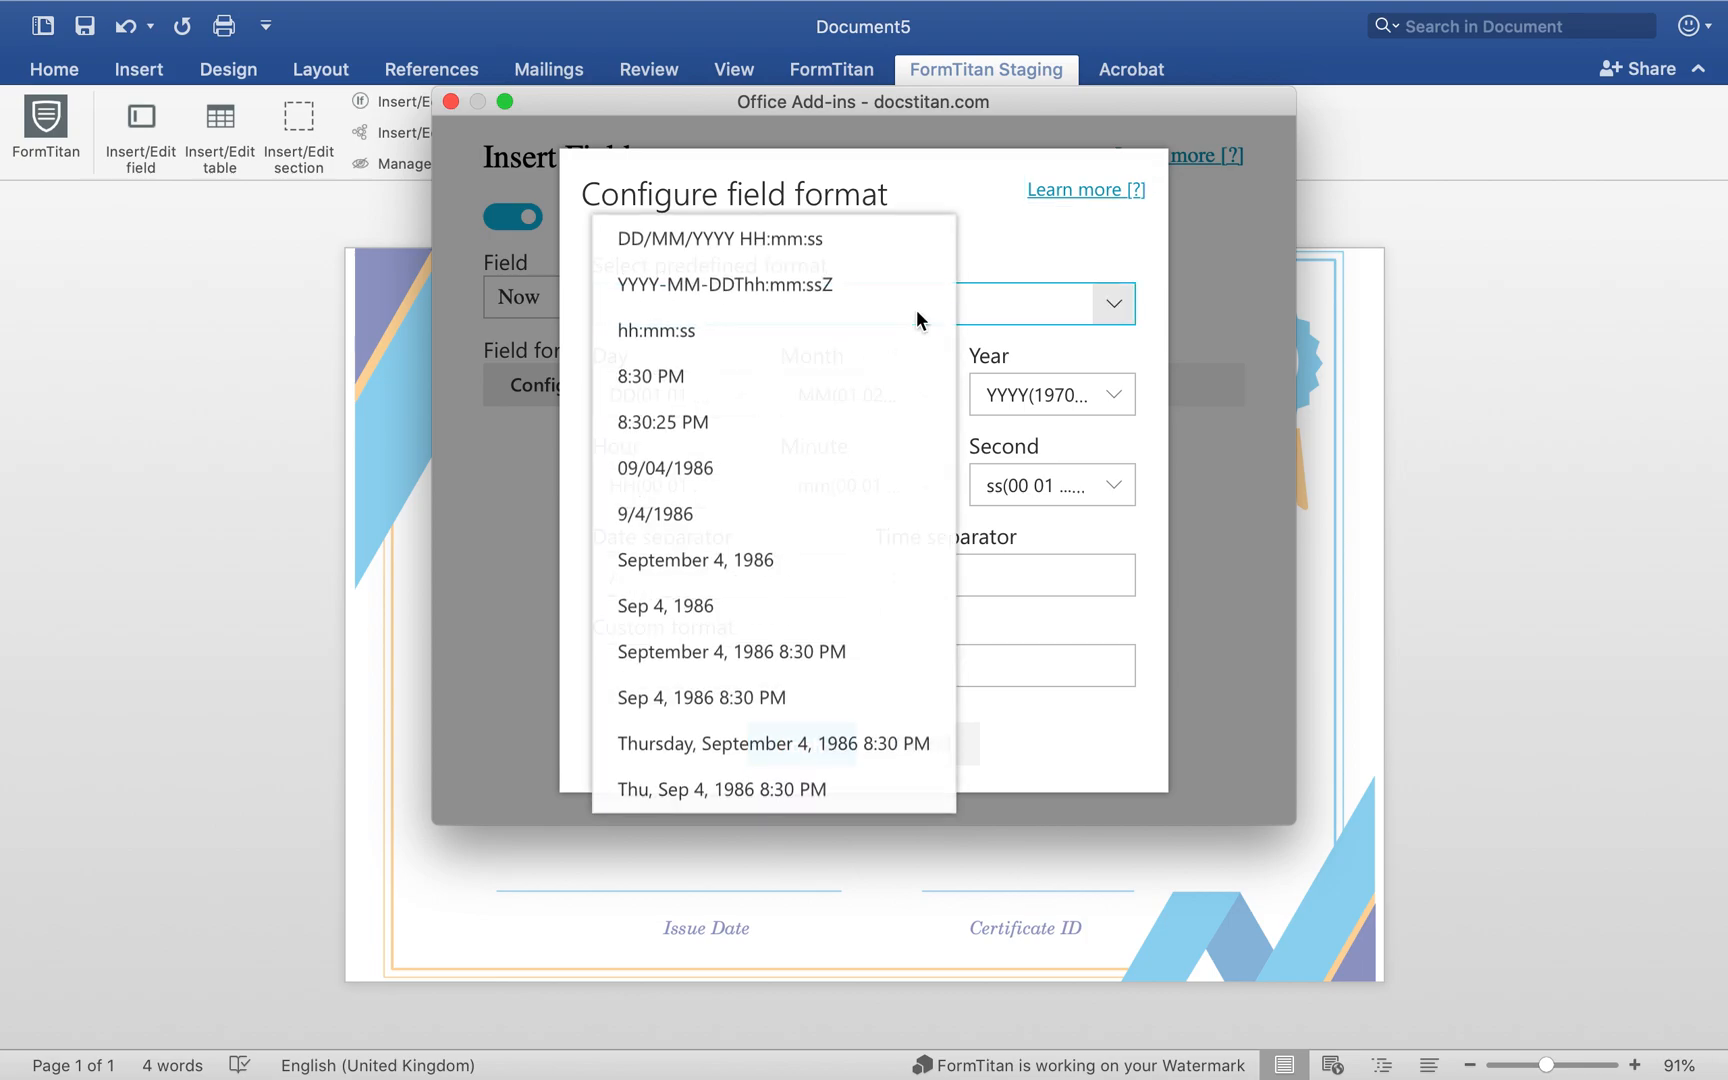
pyautogui.click(800, 560)
pyautogui.click(795, 742)
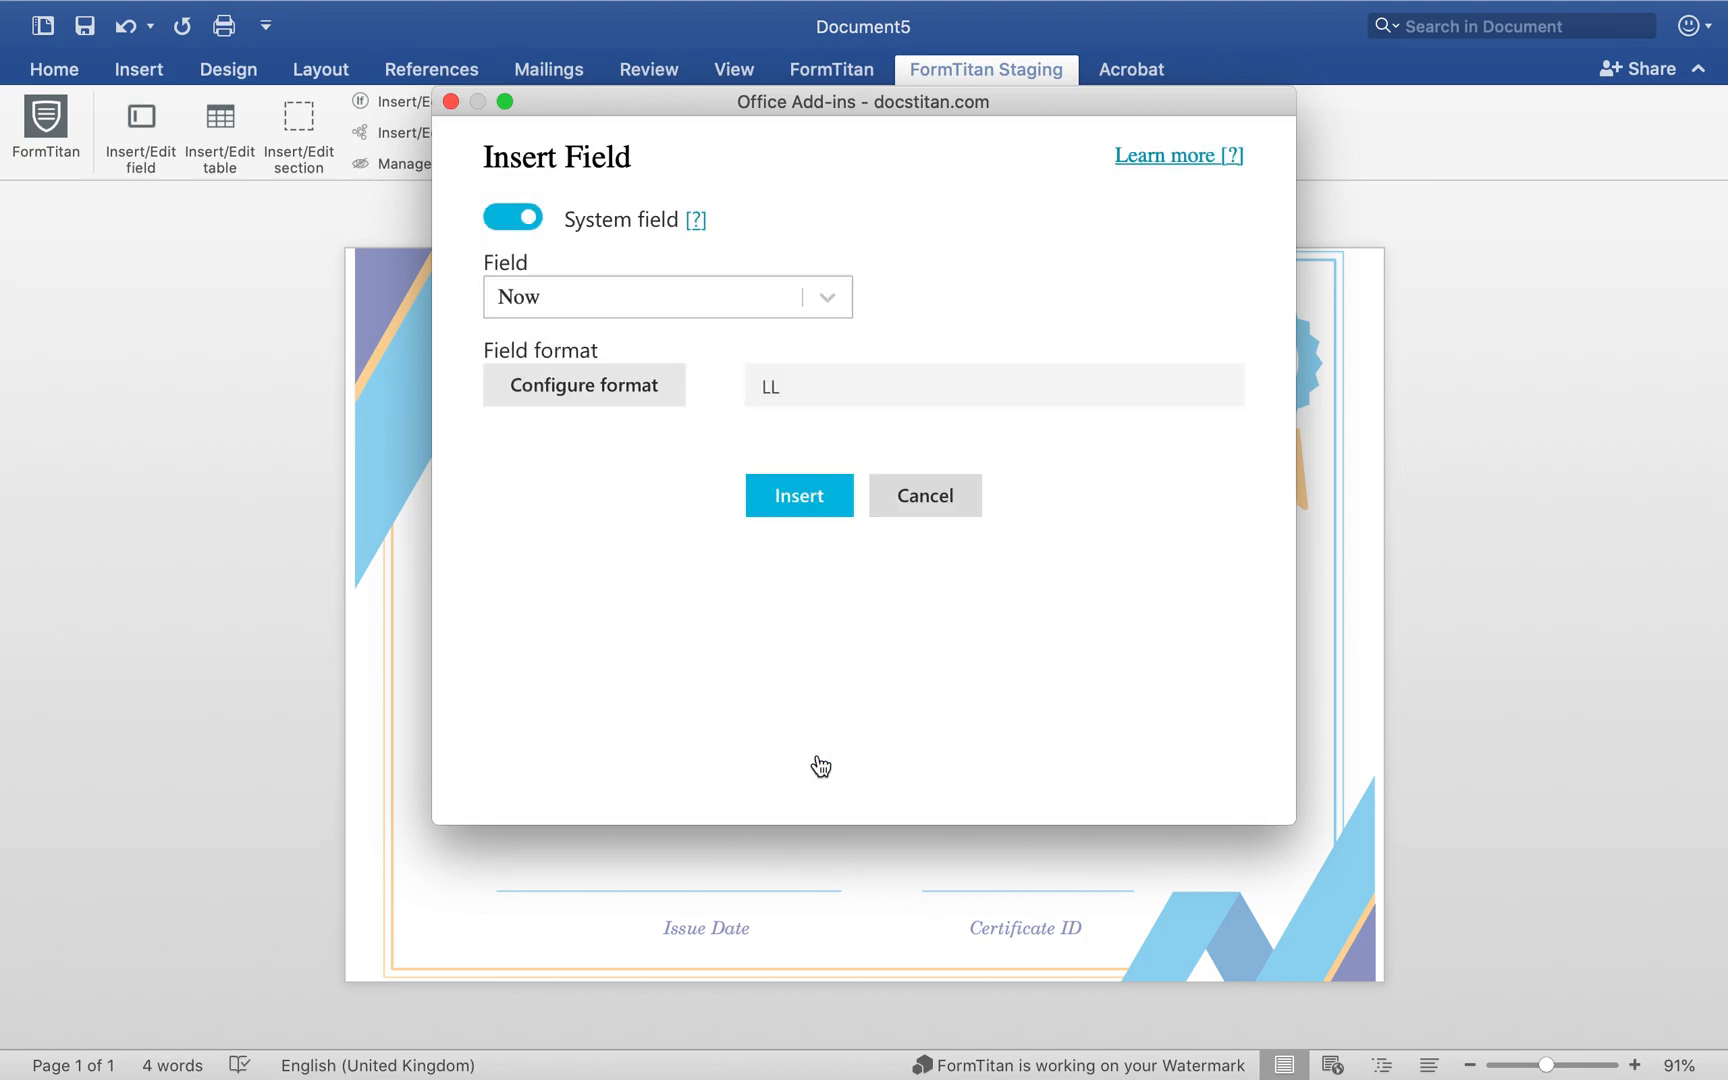
pyautogui.click(814, 482)
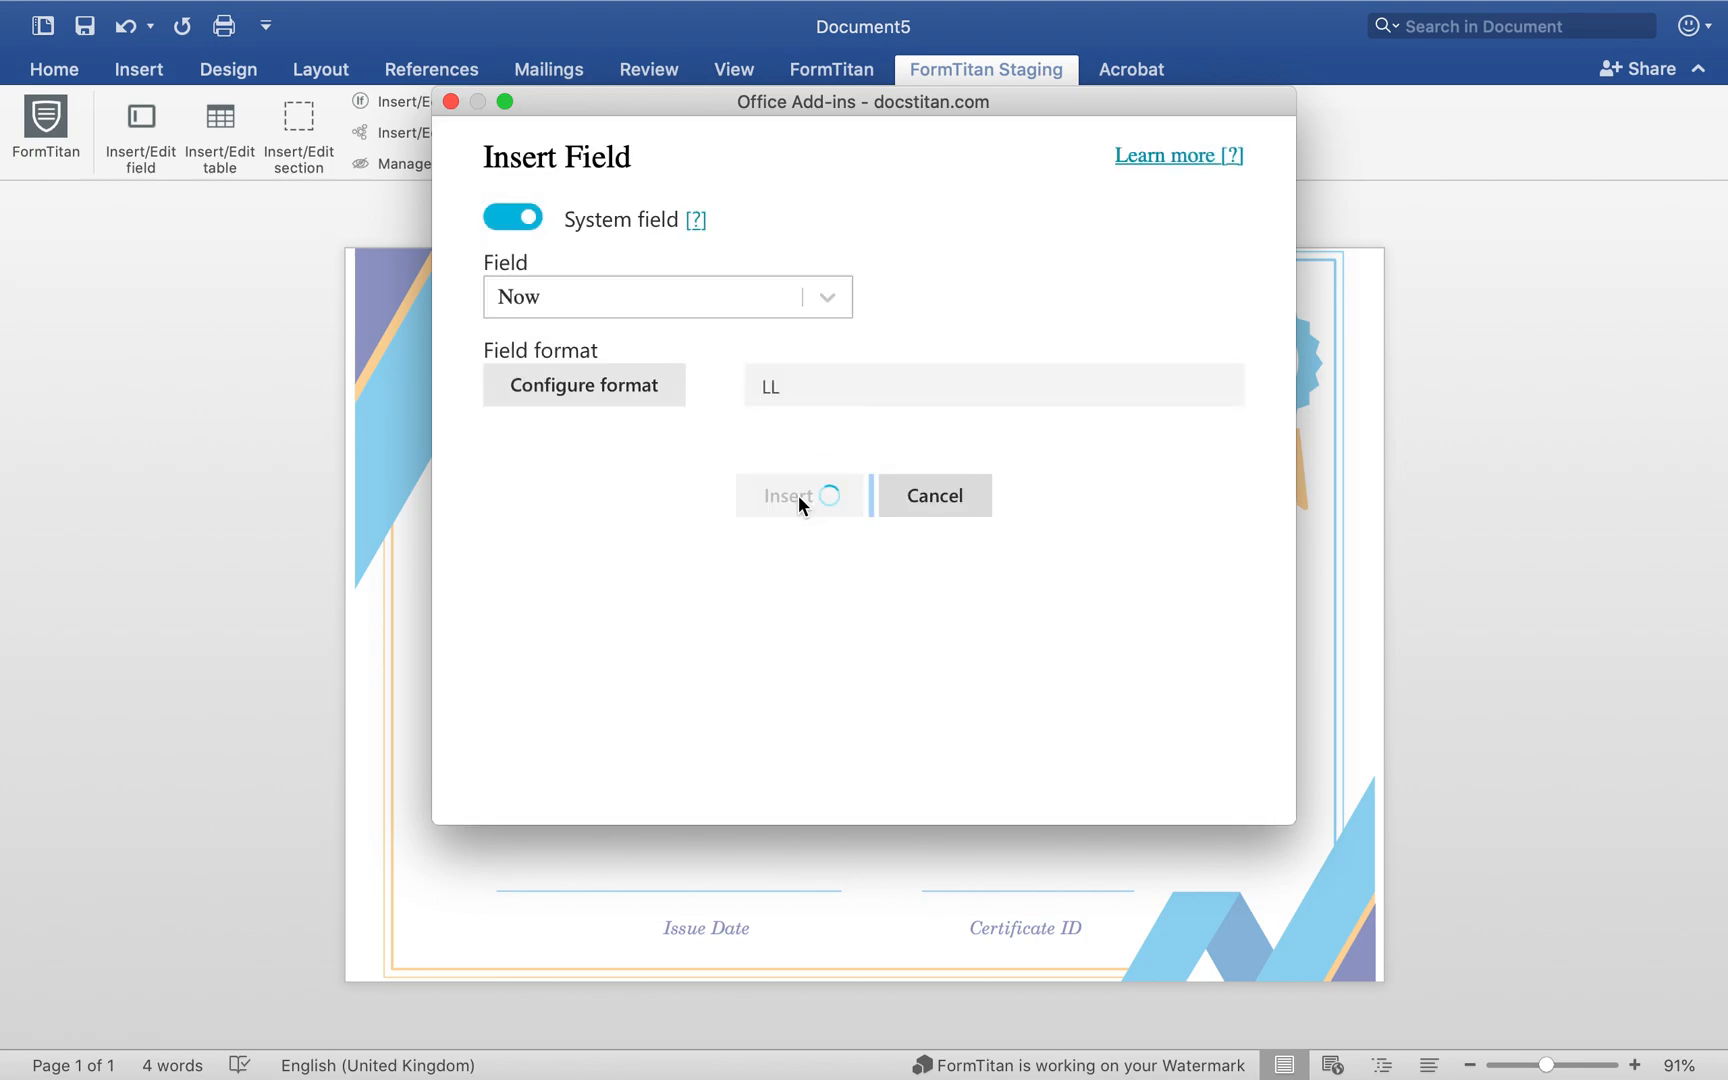
pyautogui.click(620, 877)
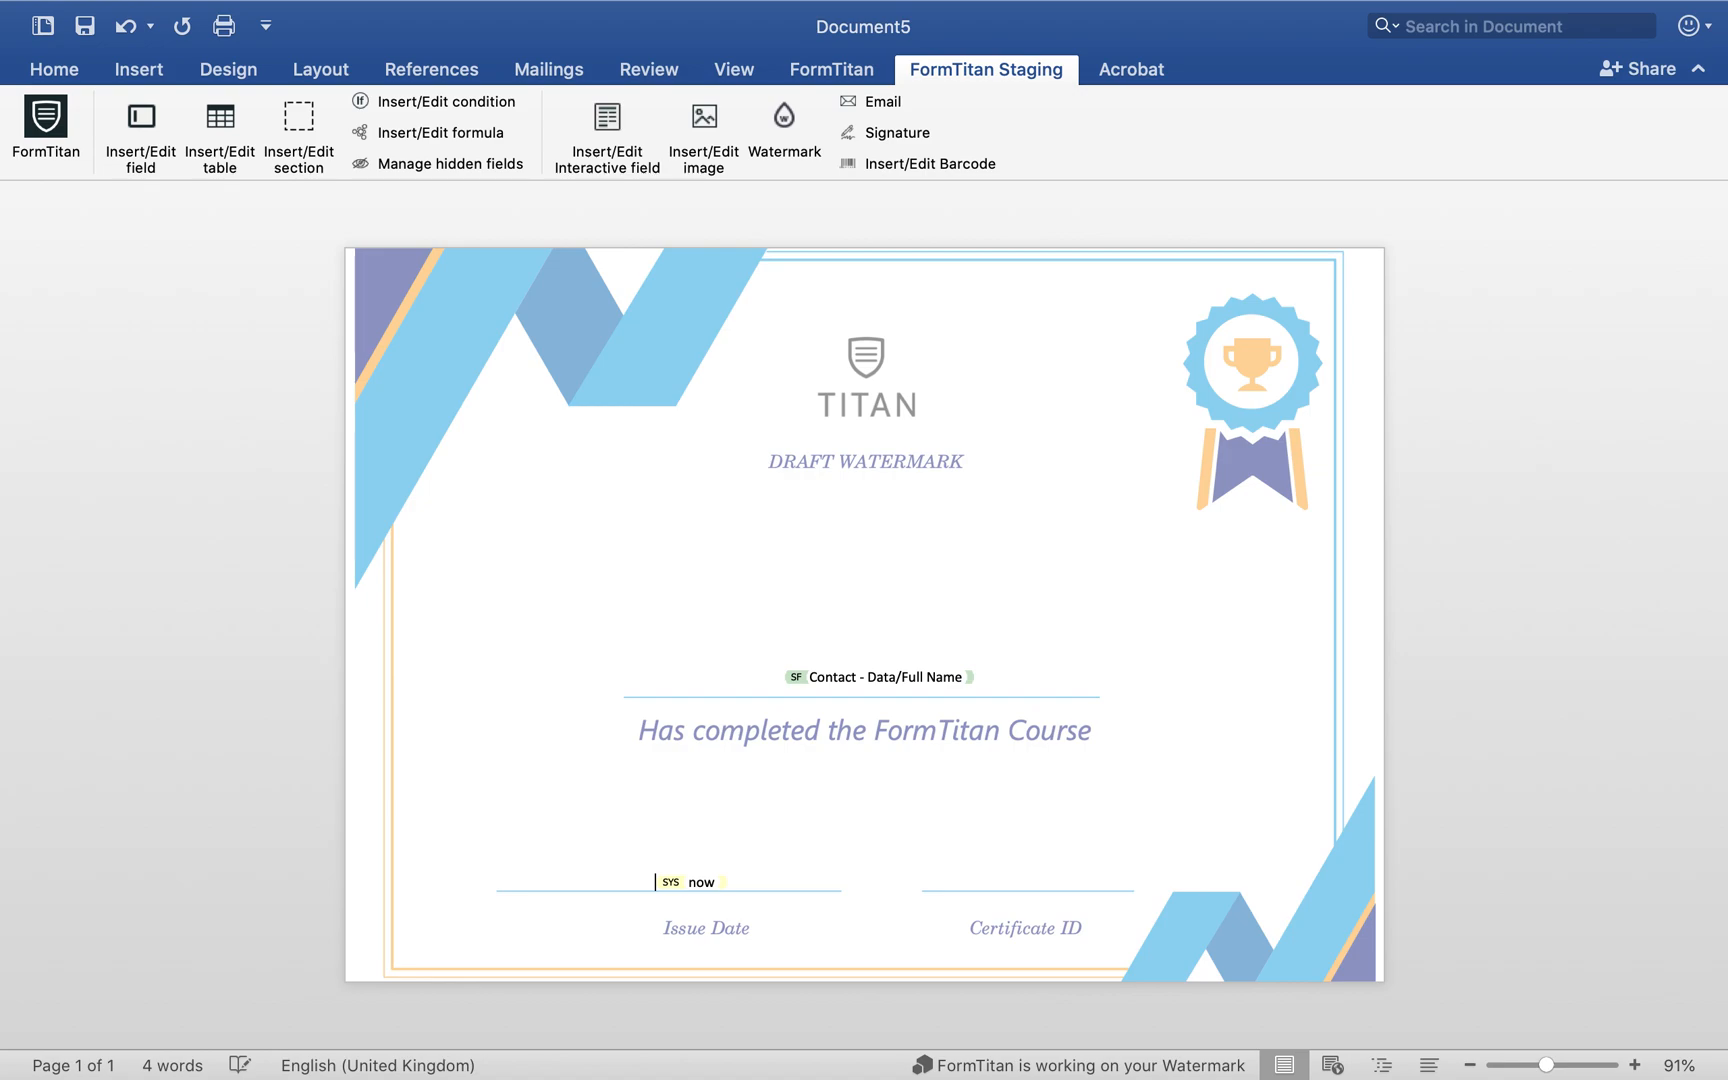
# Step: Insert the Contact ID field from the Contact - Data object on the line above Certificate ID
pyautogui.click(753, 880)
pyautogui.click(140, 125)
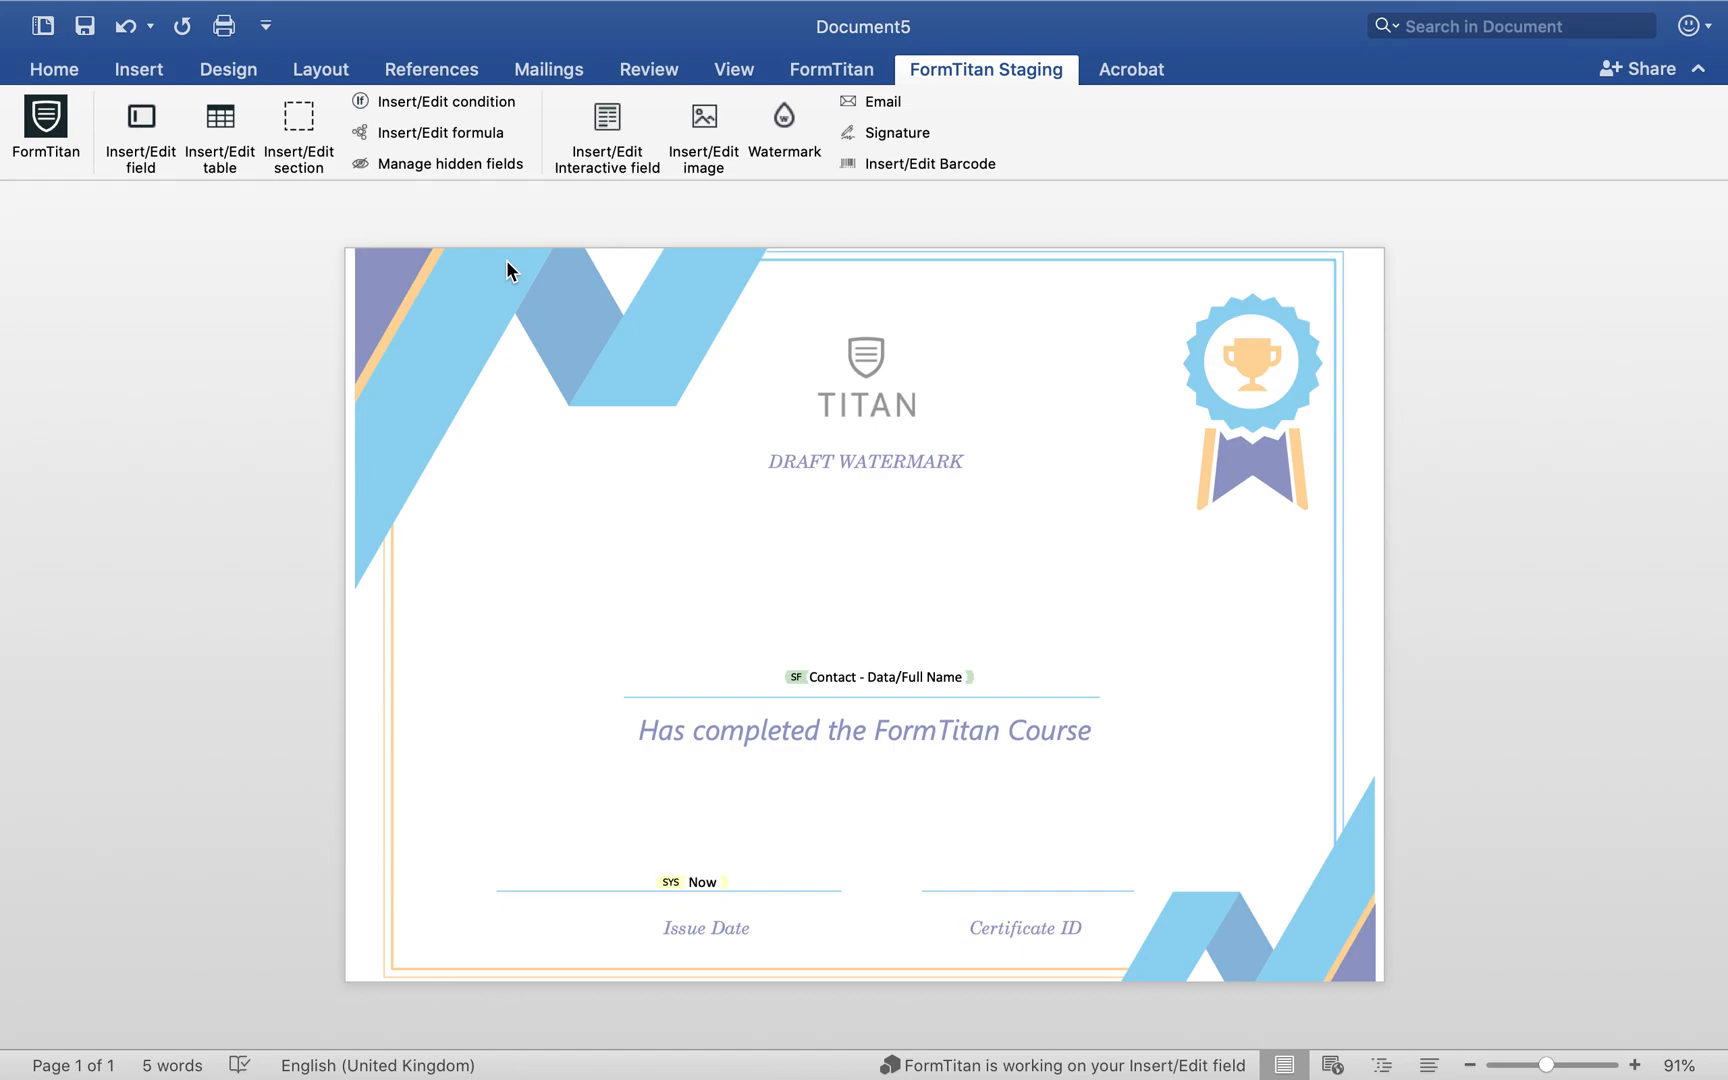
pyautogui.click(703, 304)
pyautogui.click(628, 368)
pyautogui.click(590, 500)
pyautogui.write('cont')
pyautogui.click(565, 590)
pyautogui.click(815, 705)
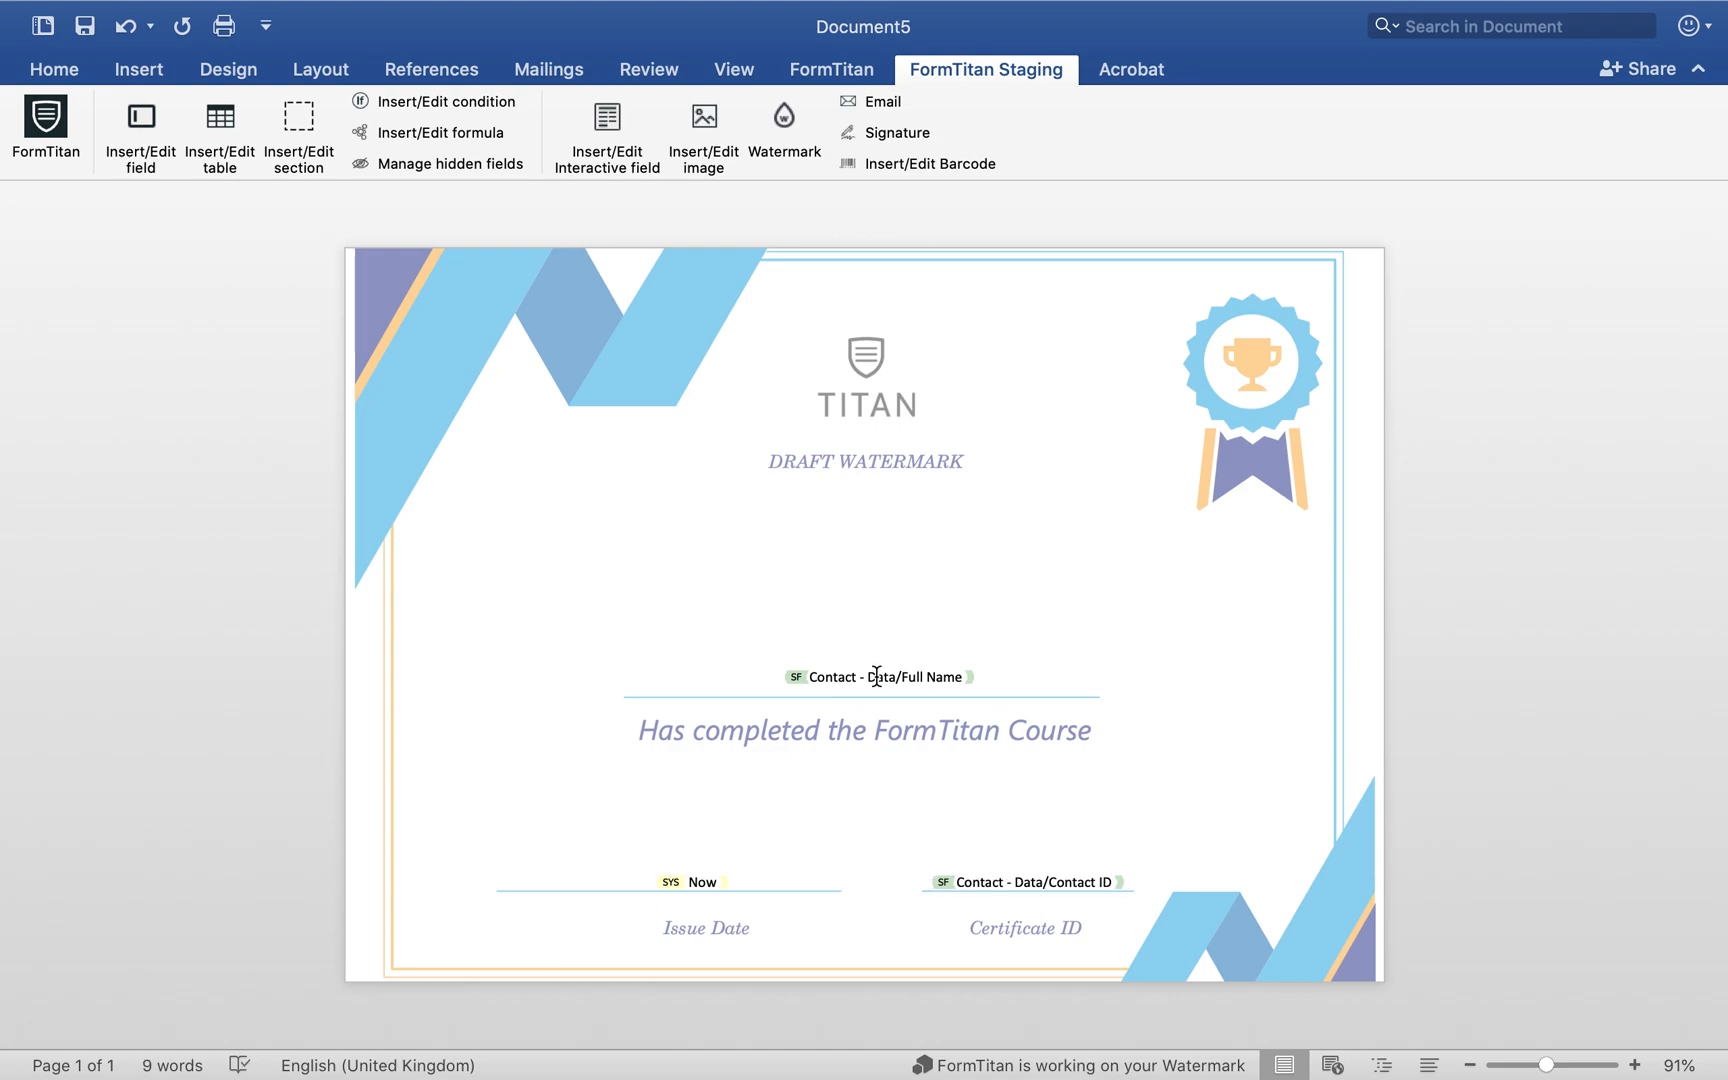
# Step: Try formatting the Full Name field in Arial at size 26 and undo the formatting
pyautogui.click(801, 678)
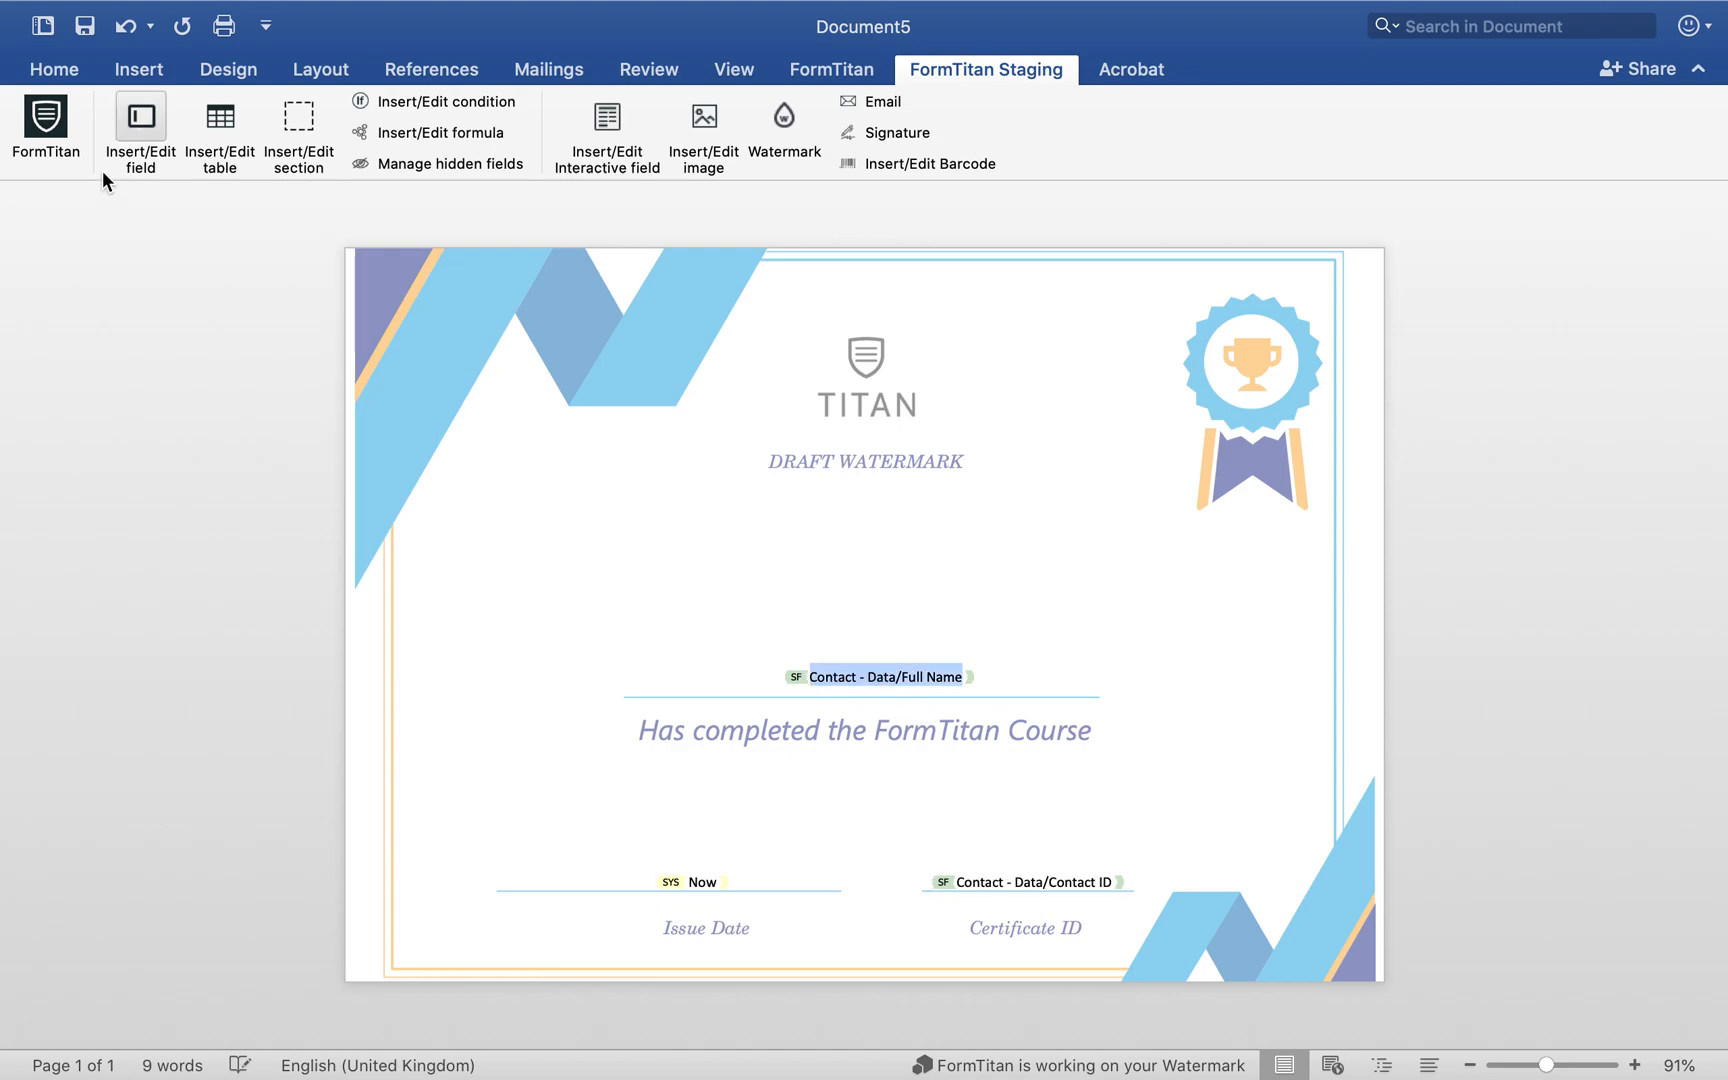
pyautogui.click(136, 68)
pyautogui.click(66, 69)
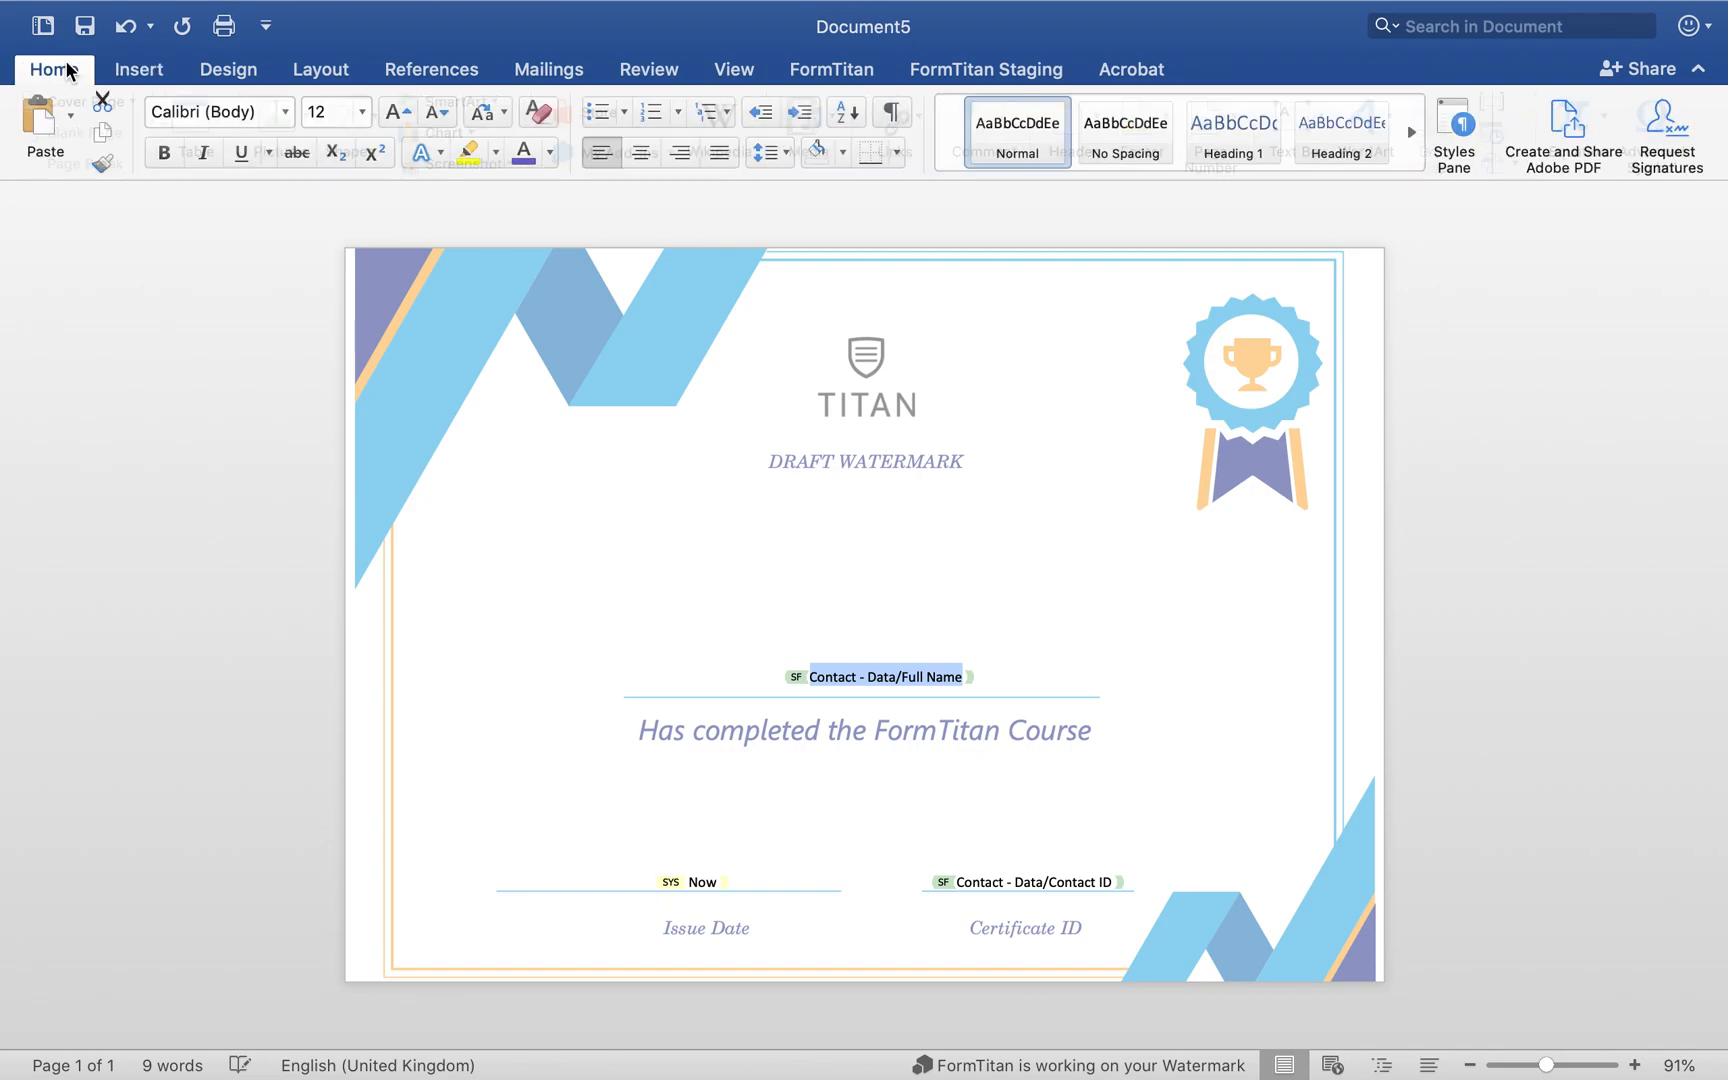
pyautogui.click(285, 110)
pyautogui.click(219, 328)
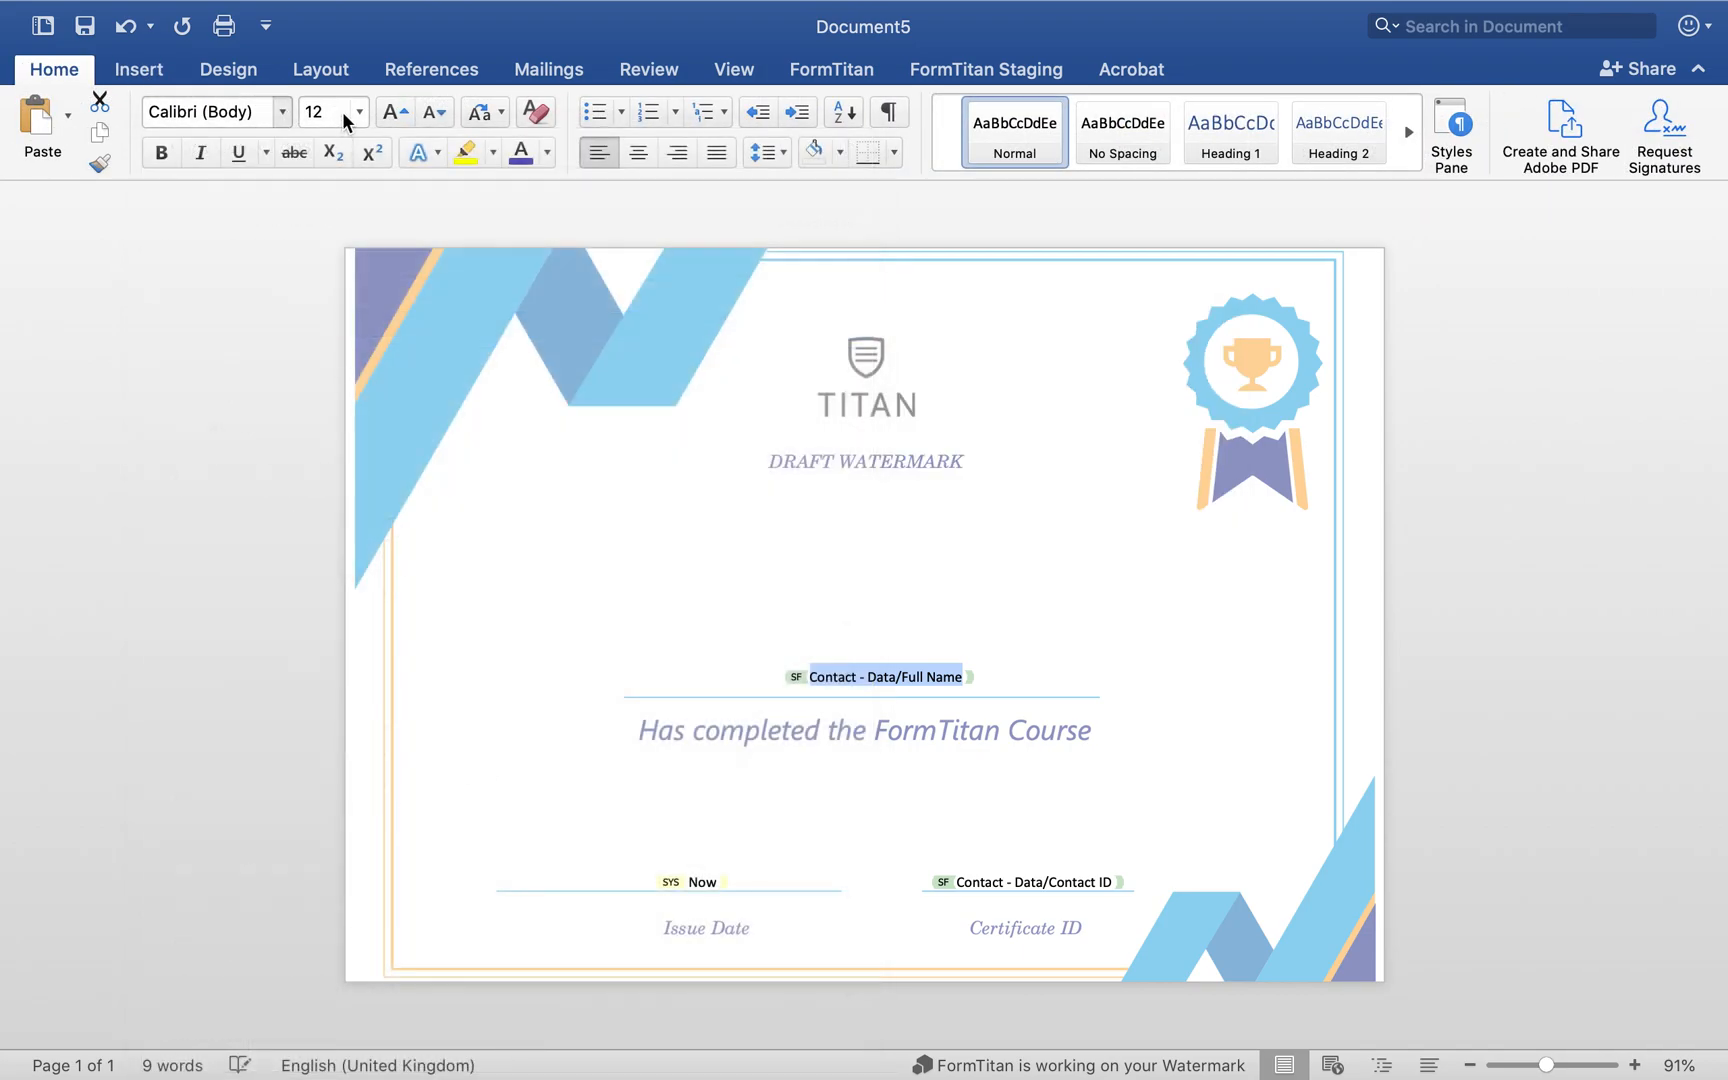
pyautogui.click(355, 112)
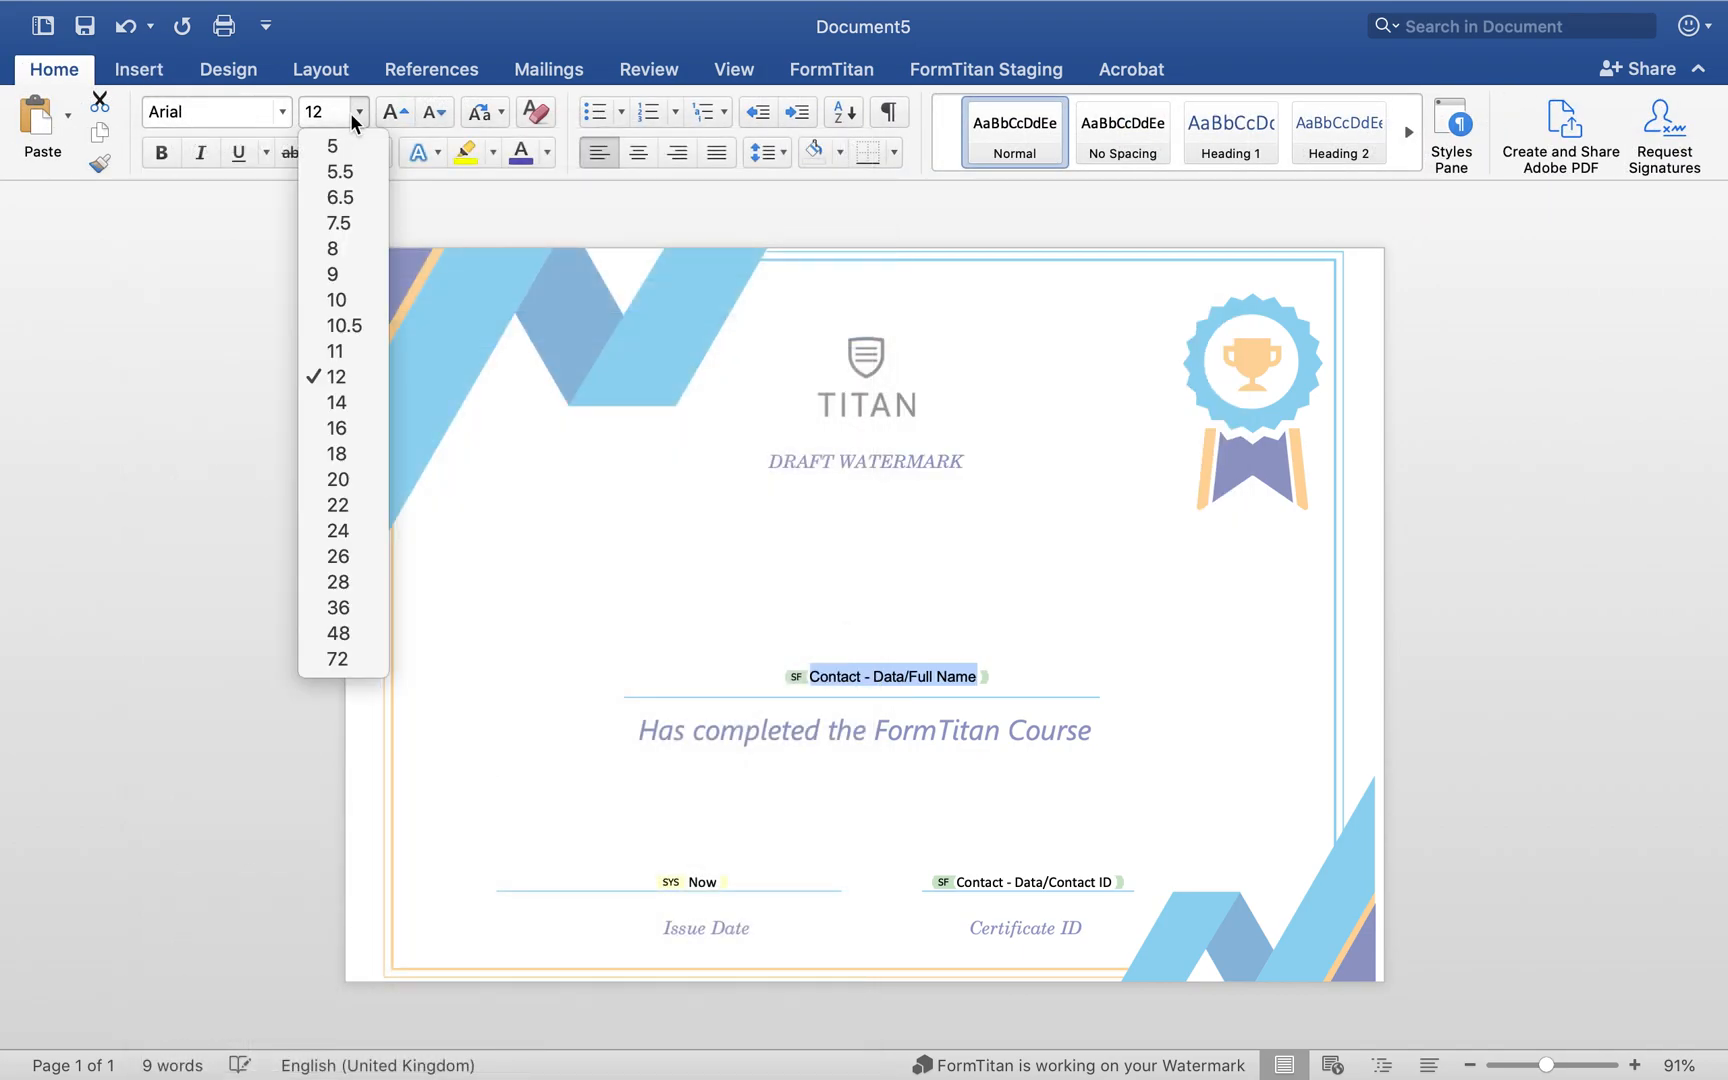
pyautogui.click(354, 557)
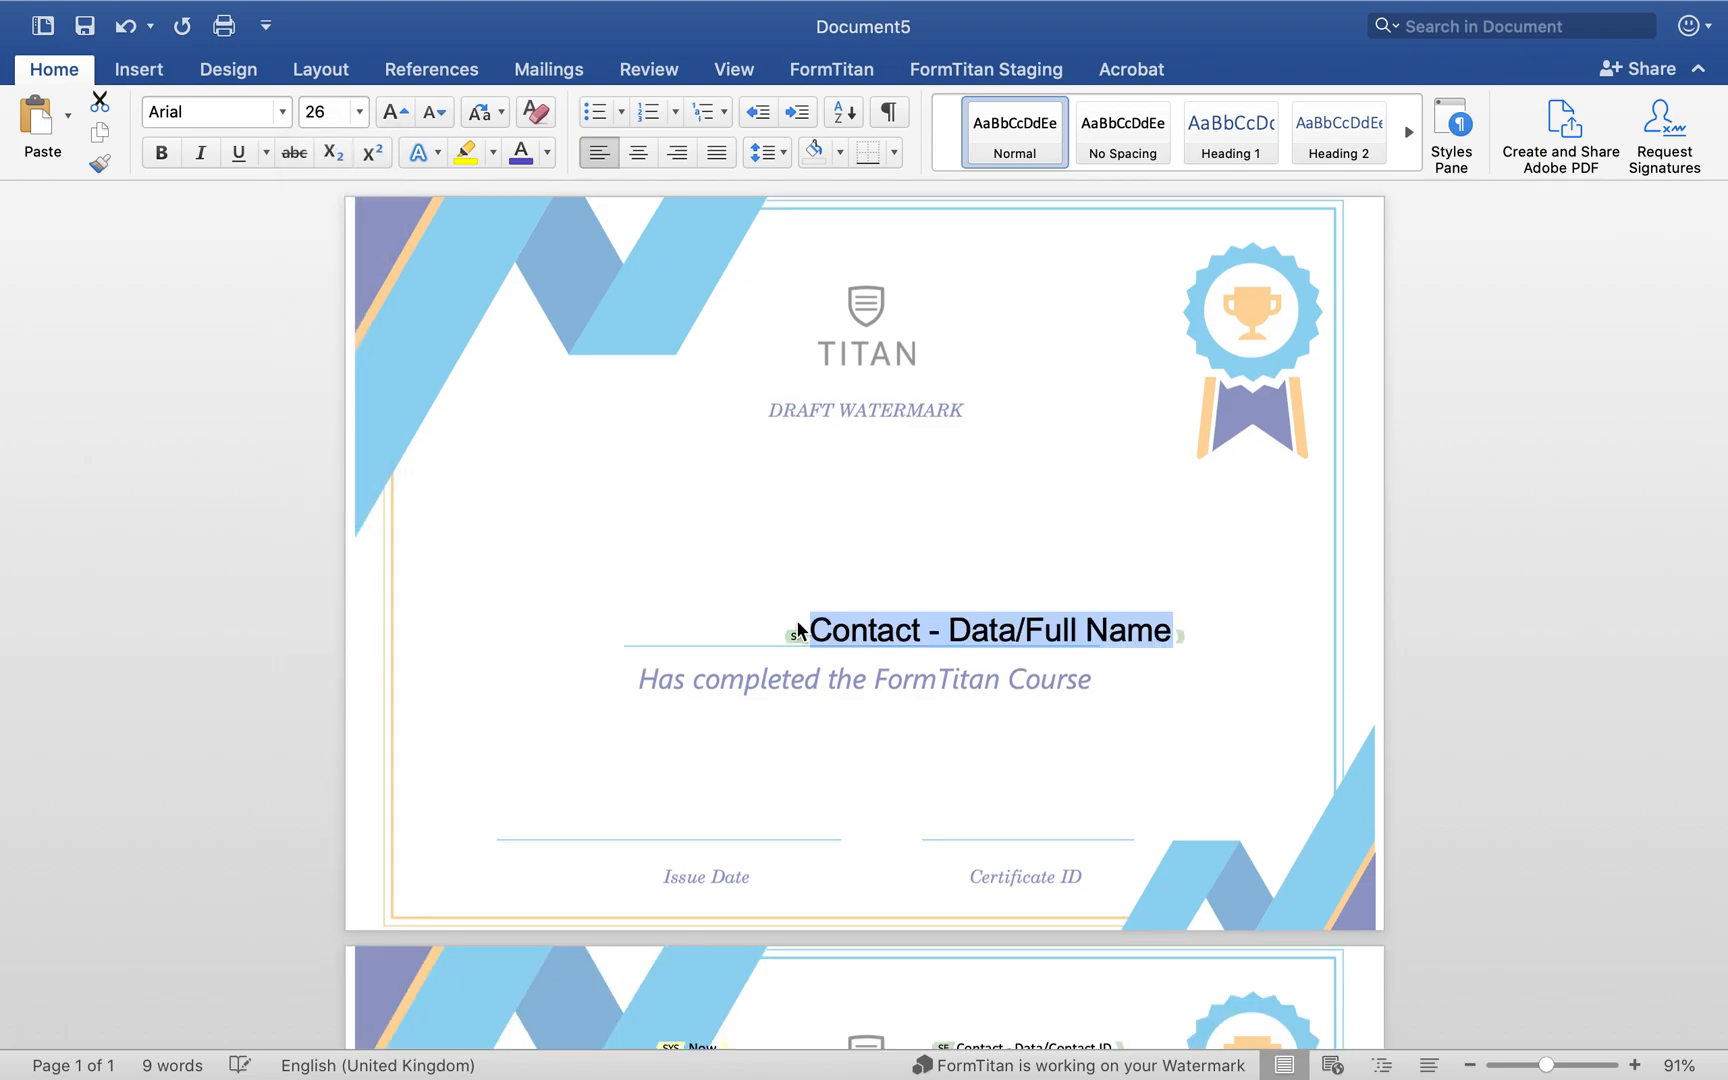
pyautogui.click(796, 622)
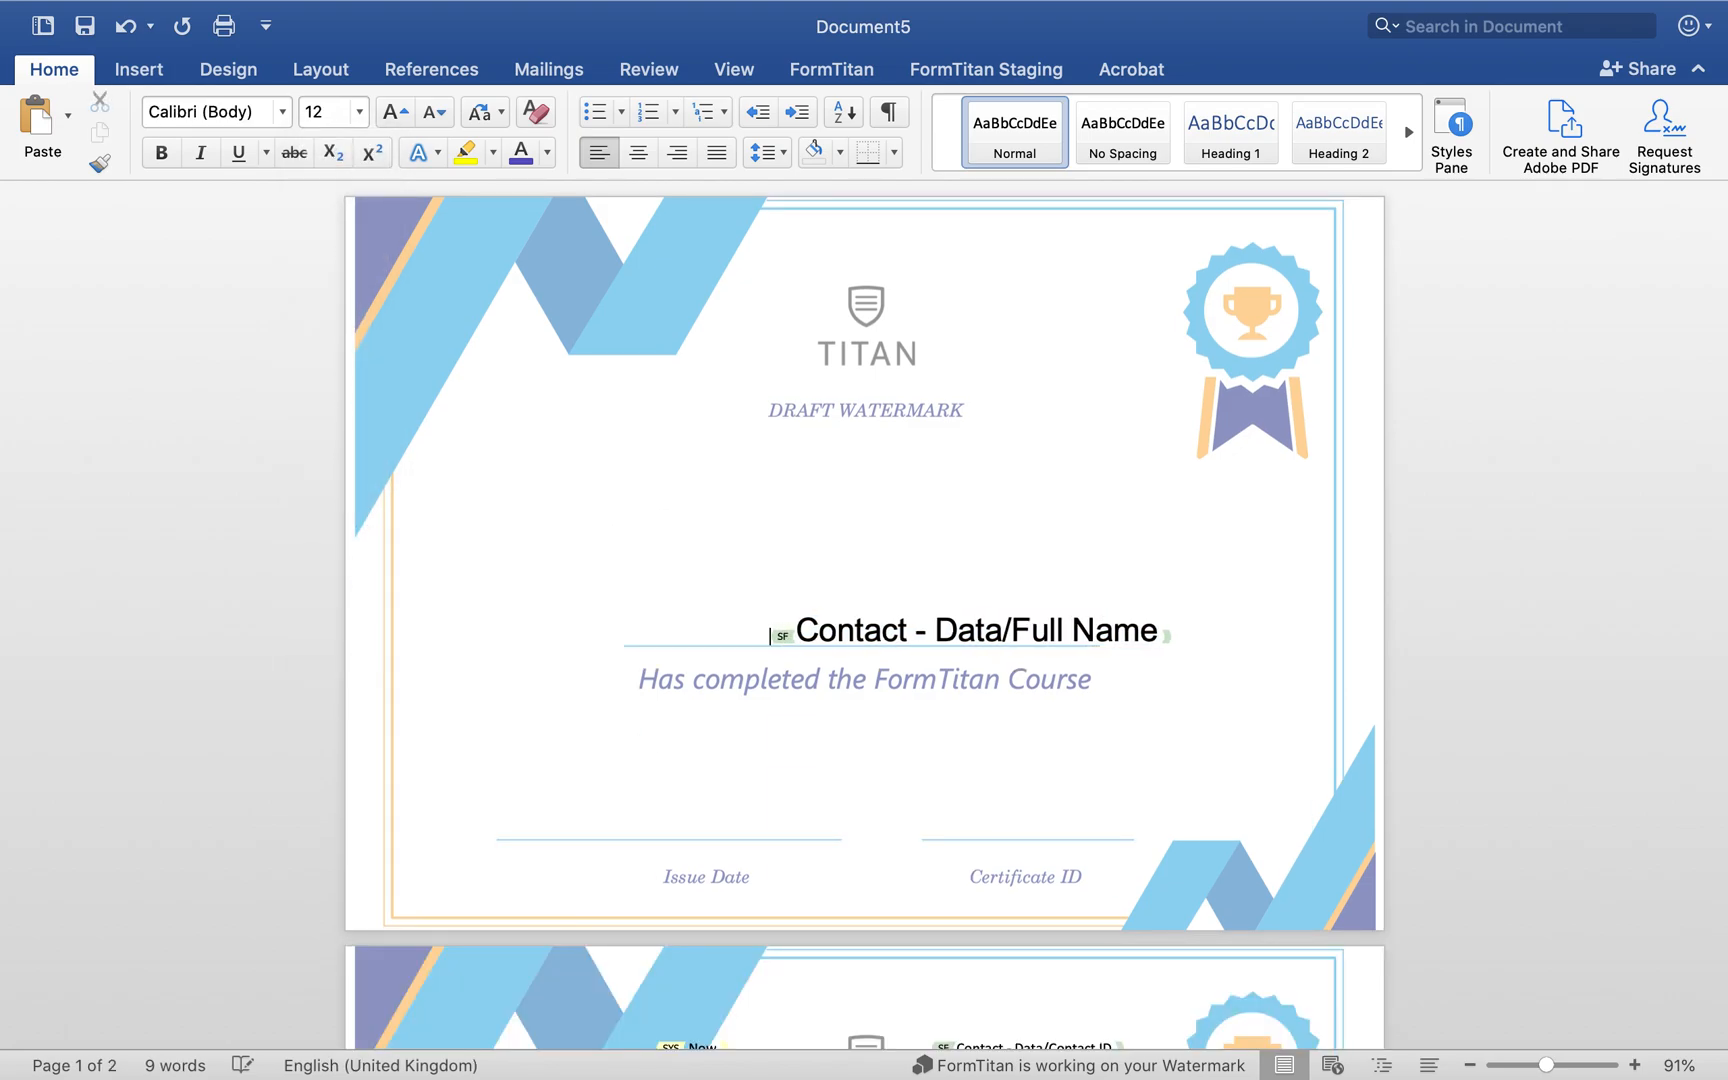
pyautogui.press('super+z')
pyautogui.press('super+z')
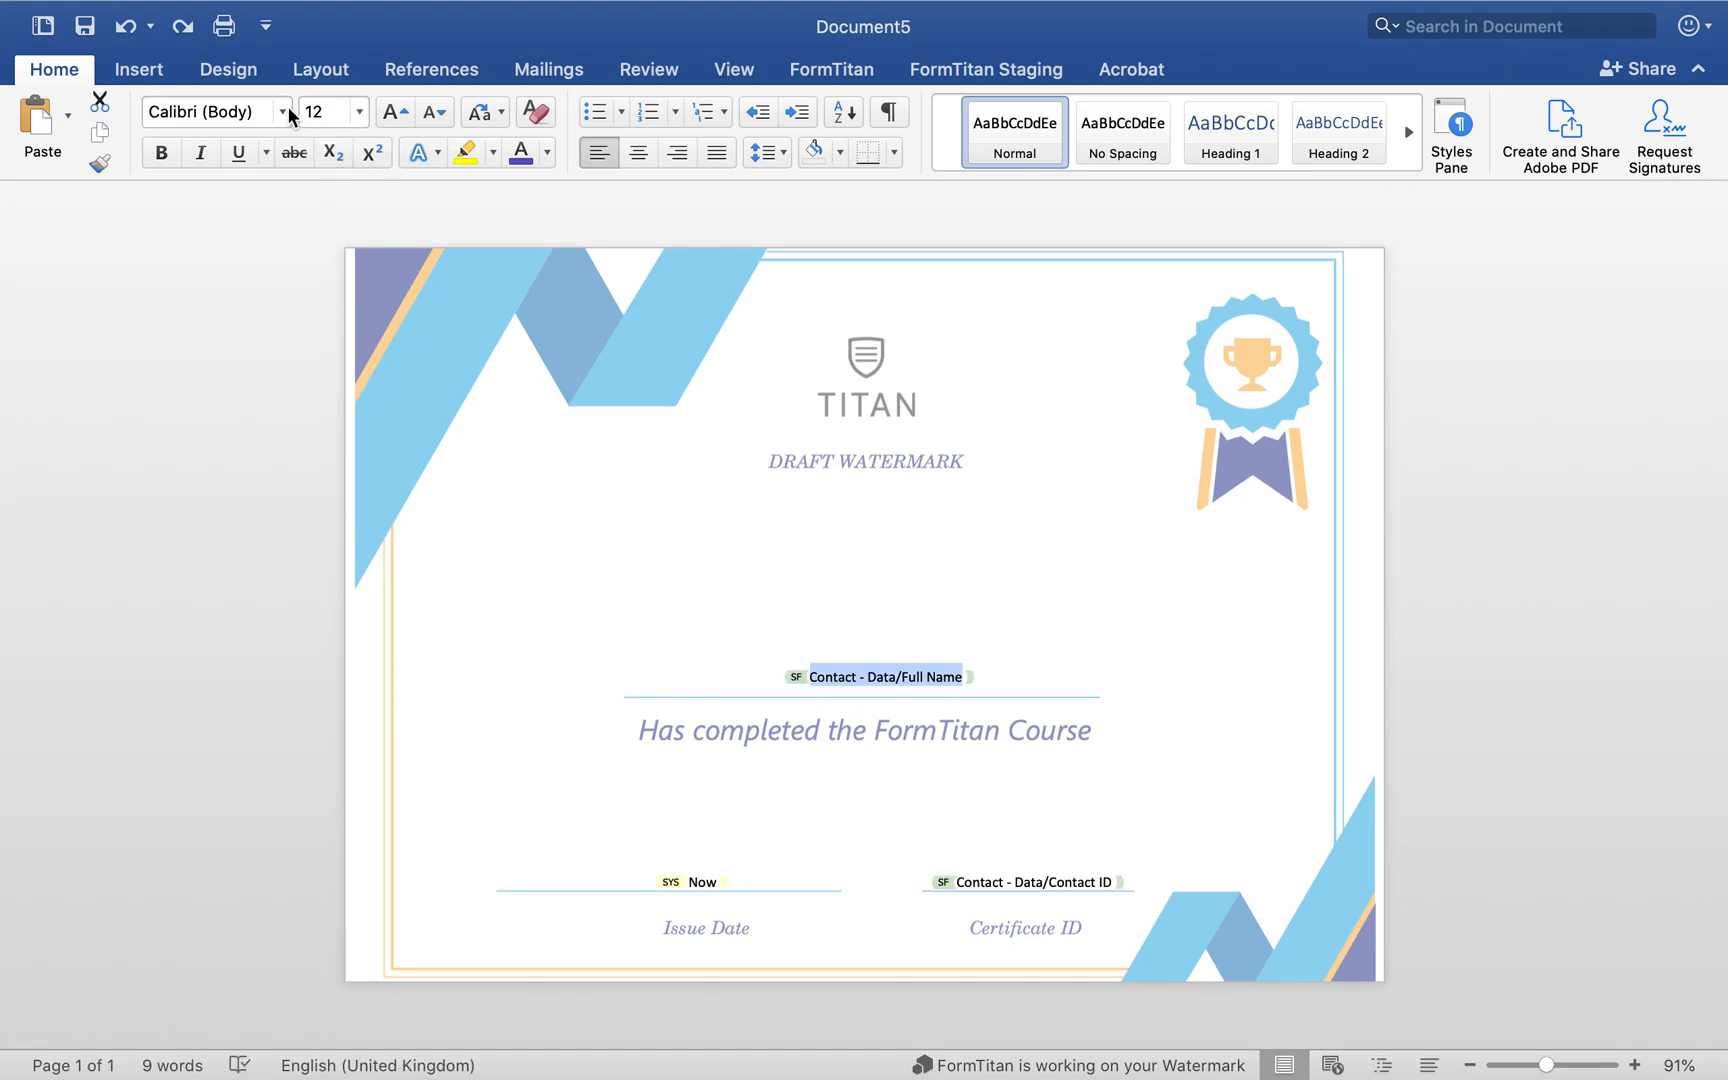
# Step: Format the Full Name field in Arial at size 24
pyautogui.click(285, 110)
pyautogui.click(194, 336)
pyautogui.click(357, 111)
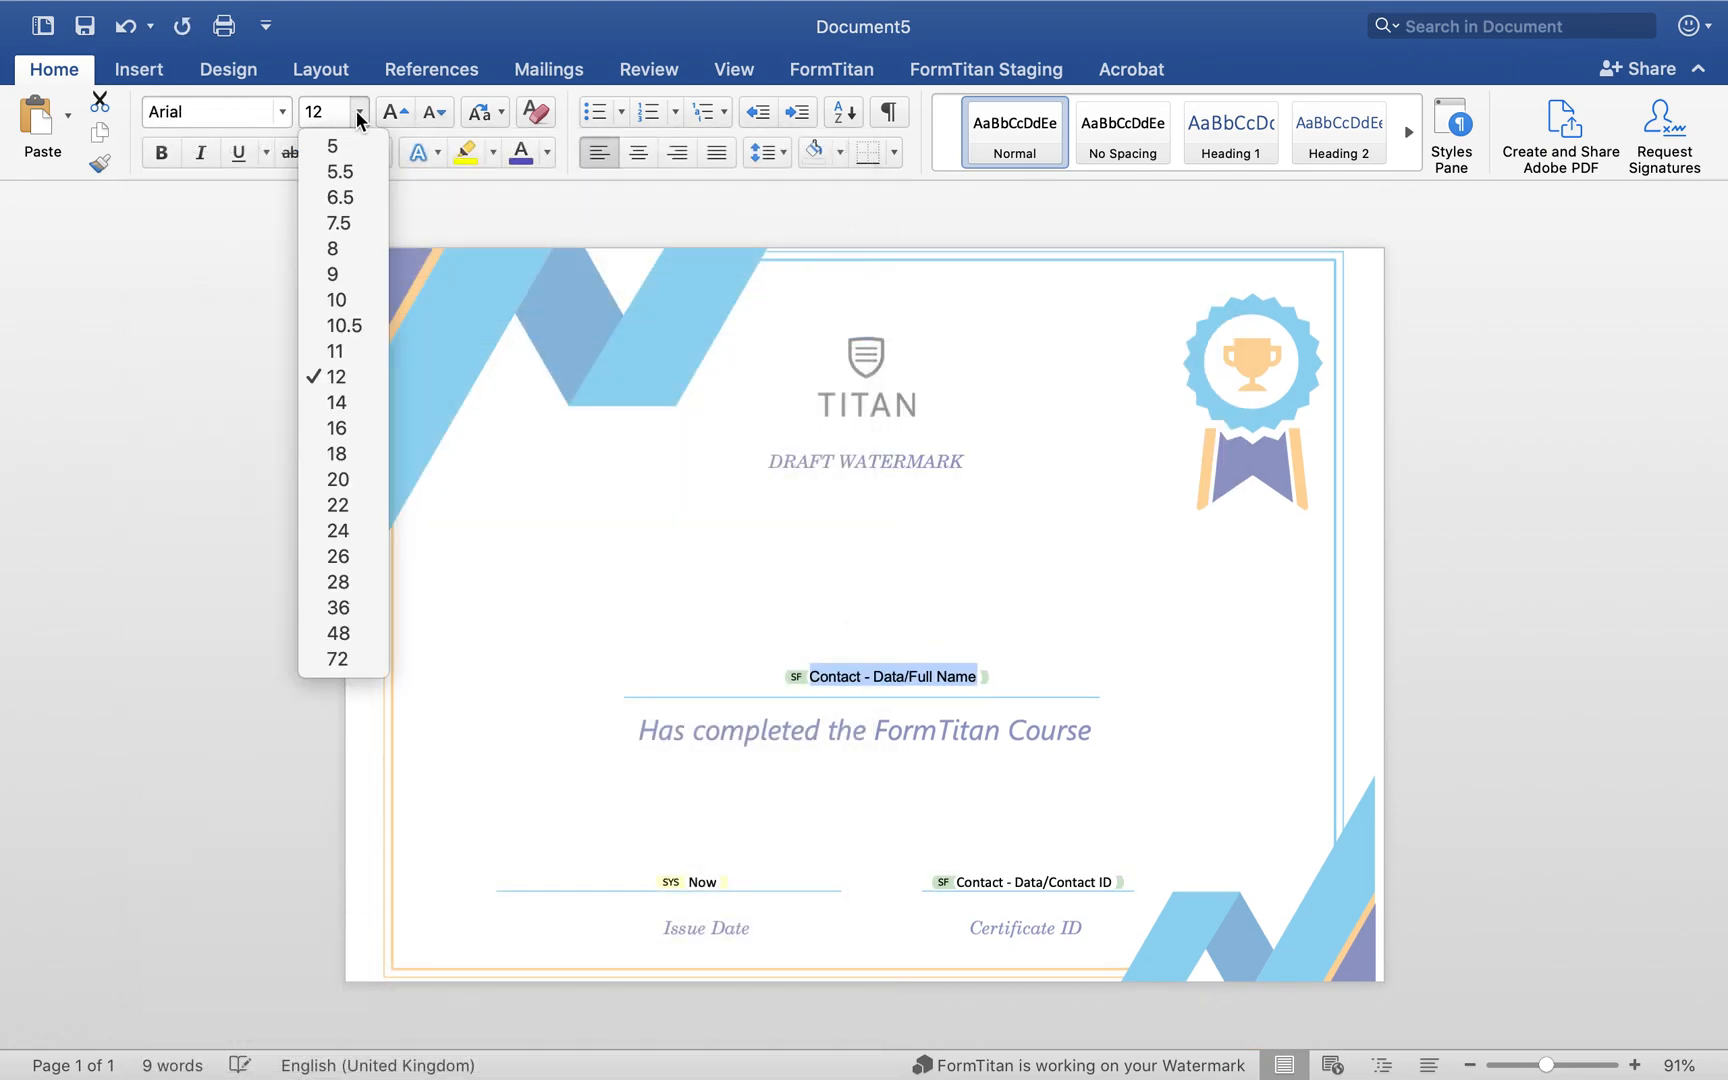
pyautogui.click(350, 533)
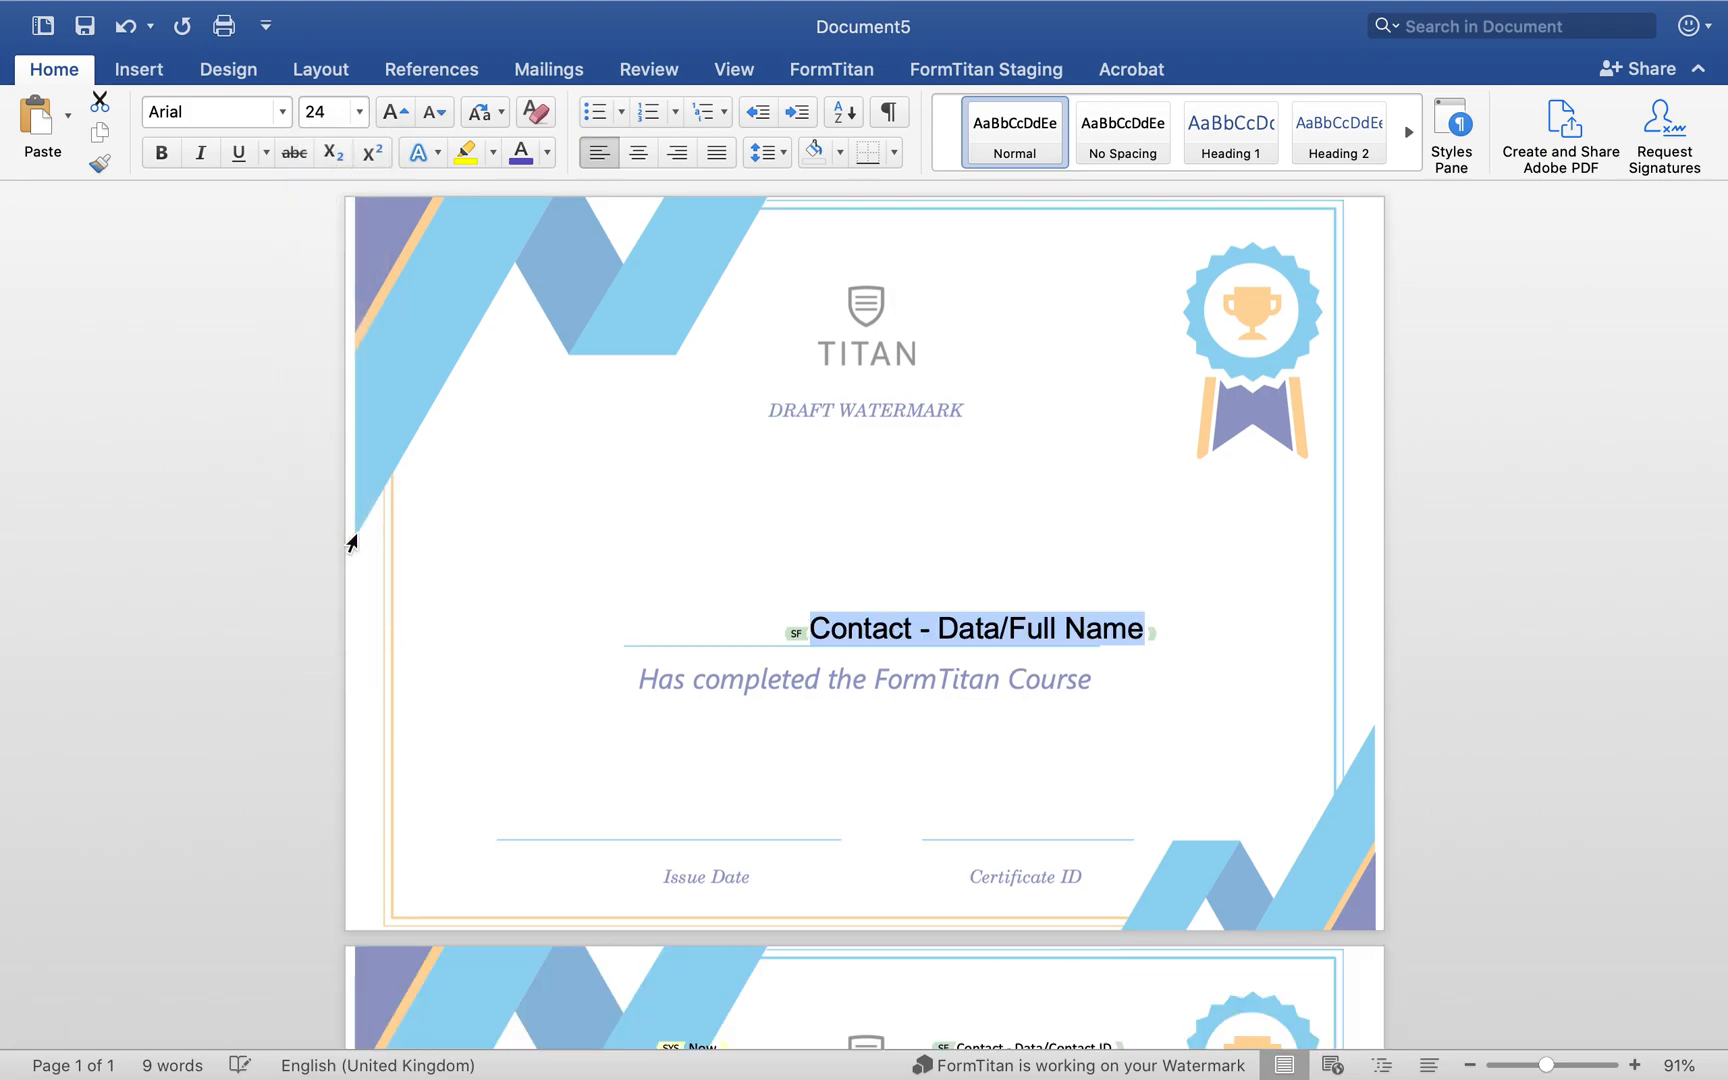
# Step: Remove spaces in front of the Full Name field to centre it on the line above the course text
pyautogui.click(995, 655)
pyautogui.click(785, 630)
pyautogui.press('BackSpace')
pyautogui.press('BackSpace')
pyautogui.press('BackSpace')
pyautogui.press('BackSpace')
pyautogui.press('BackSpace')
pyautogui.press('BackSpace')
pyautogui.press('BackSpace')
pyautogui.press('BackSpace')
pyautogui.press('BackSpace')
pyautogui.press('BackSpace')
pyautogui.press('BackSpace')
pyautogui.press('BackSpace')
pyautogui.press('BackSpace')
pyautogui.press('BackSpace')
pyautogui.press('BackSpace')
pyautogui.press('BackSpace')
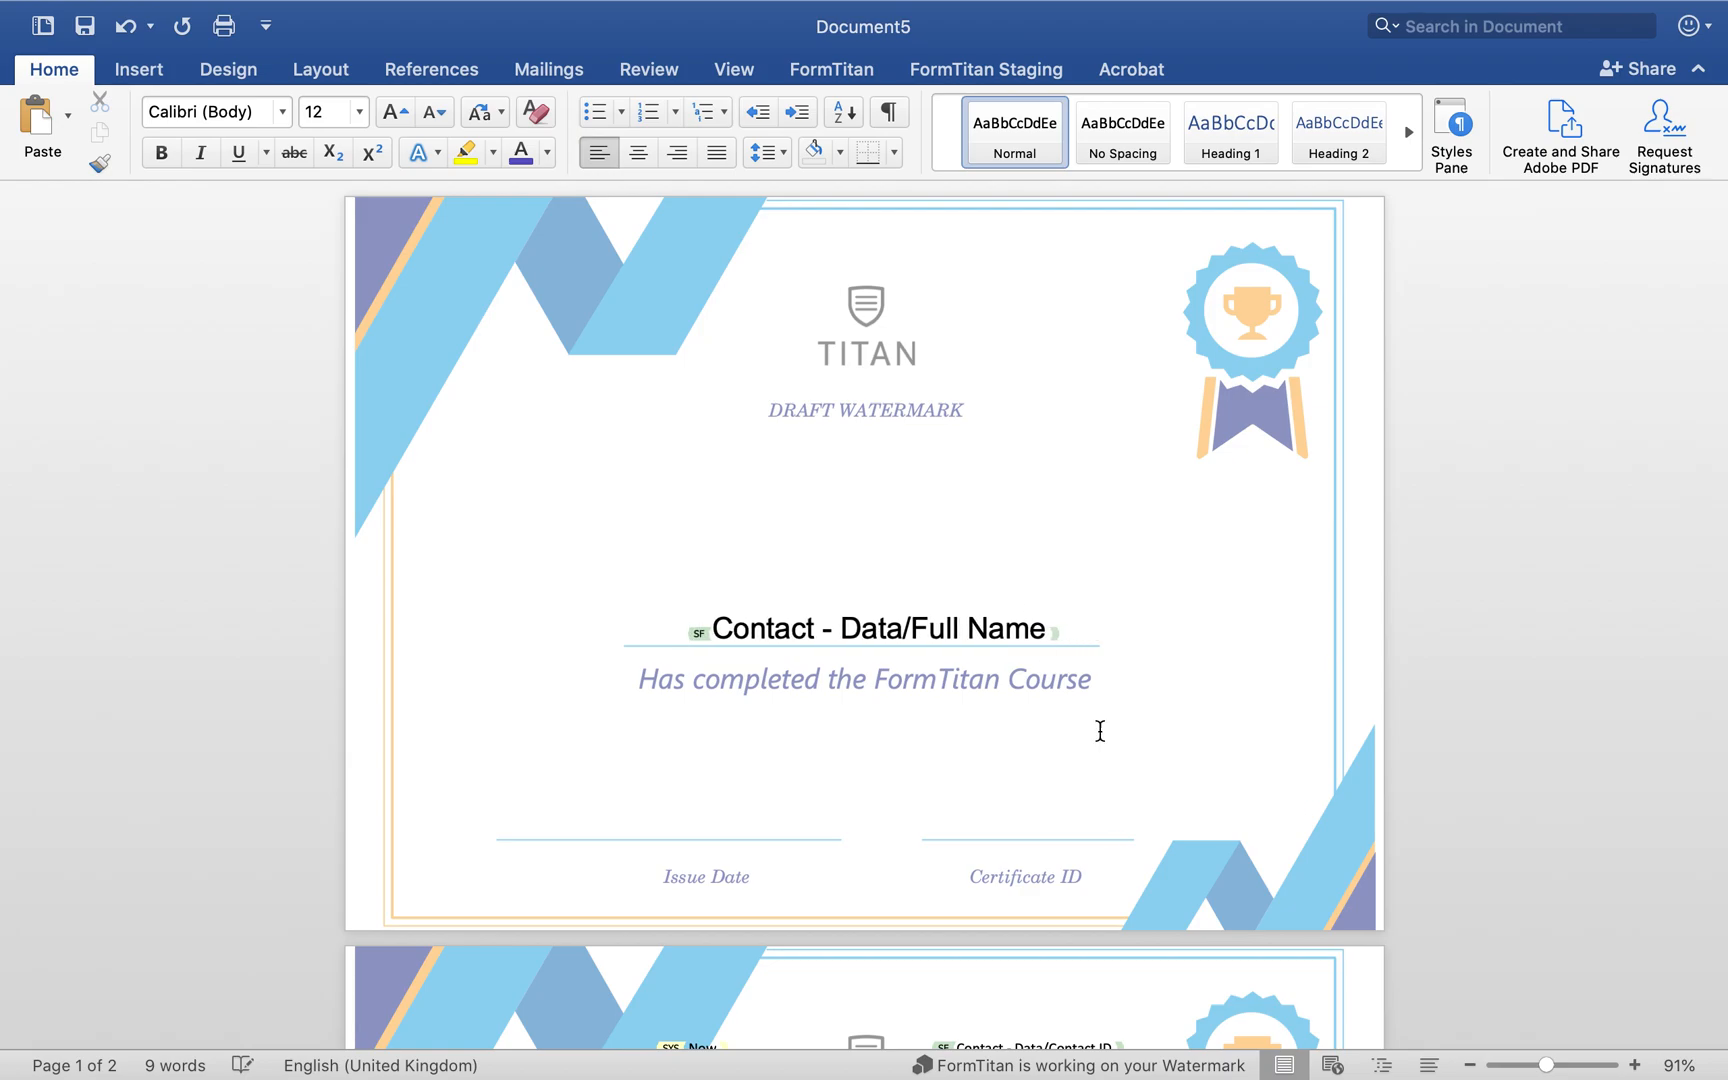
# Step: Delete the excess spacing before the Now field to bring the date and Contact ID fields back onto page one
pyautogui.scroll(-3, 1249, 899)
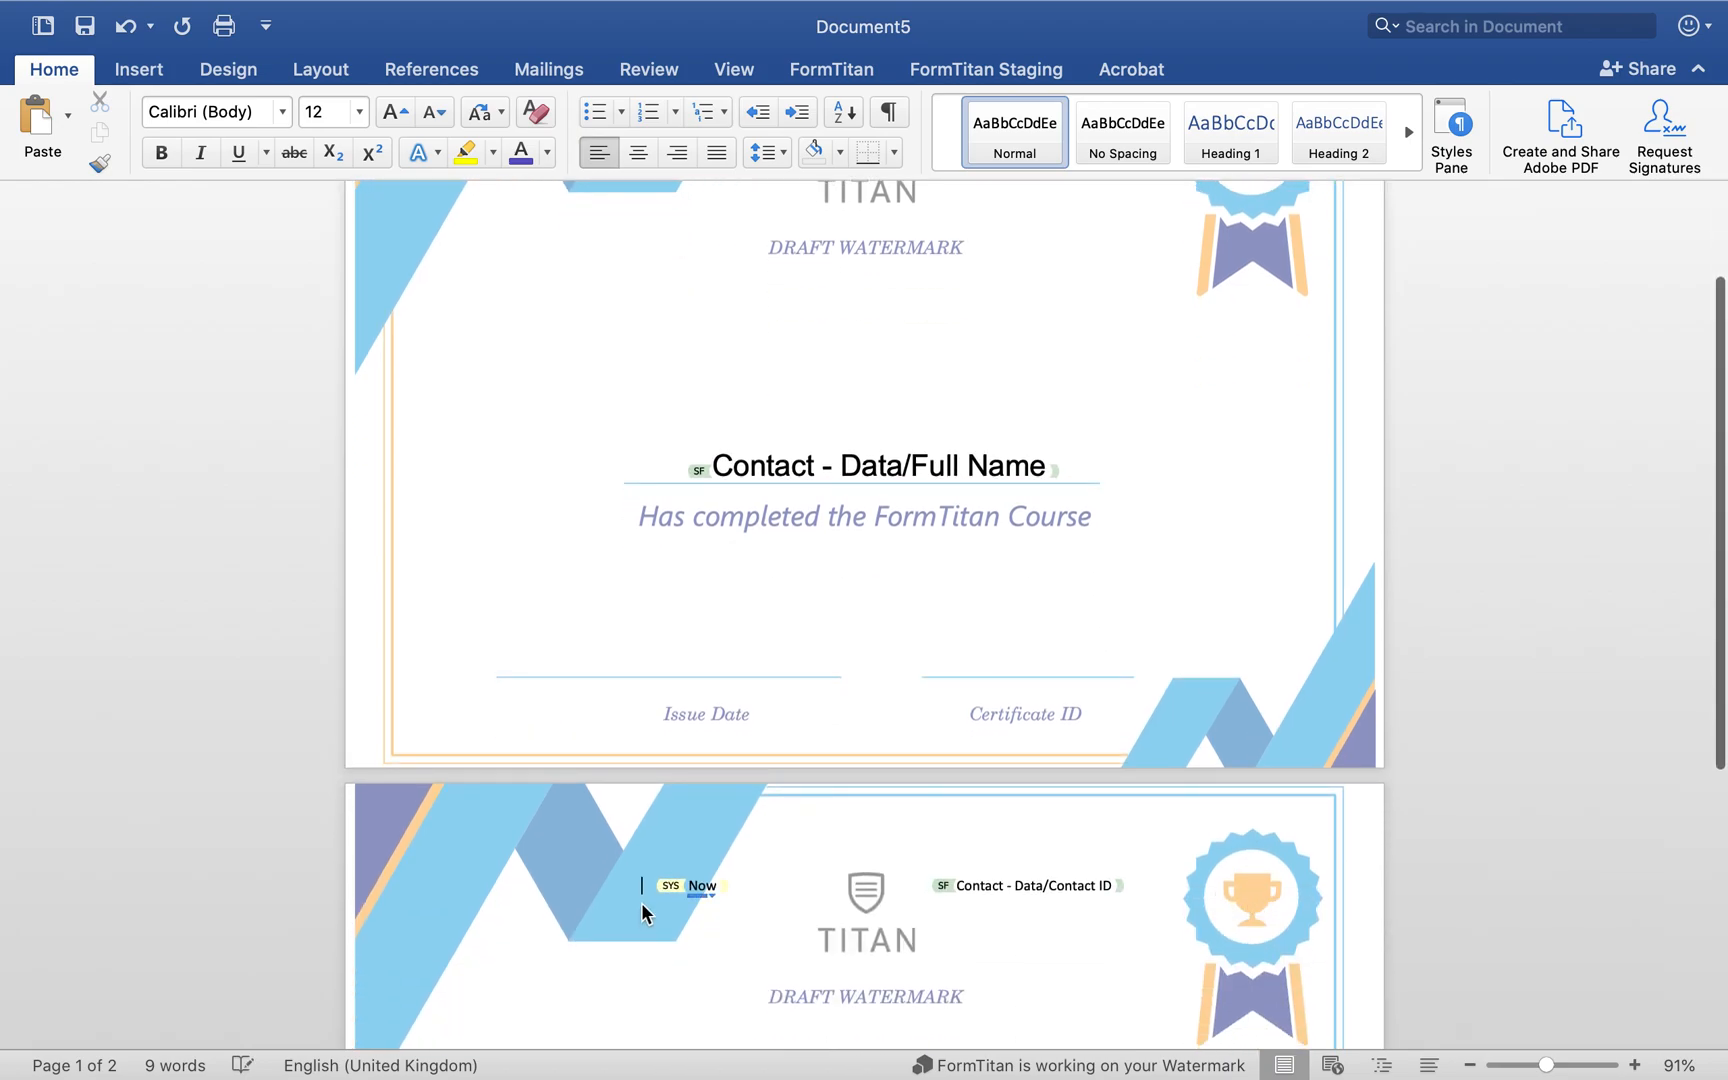
pyautogui.press('BackSpace')
pyautogui.press('BackSpace')
pyautogui.press('BackSpace')
pyautogui.press('BackSpace')
pyautogui.press('BackSpace')
pyautogui.press('BackSpace')
pyautogui.press('BackSpace')
pyautogui.press('BackSpace')
pyautogui.press('BackSpace')
pyautogui.press('BackSpace')
pyautogui.press('BackSpace')
pyautogui.press('BackSpace')
pyautogui.press('BackSpace')
pyautogui.press('BackSpace')
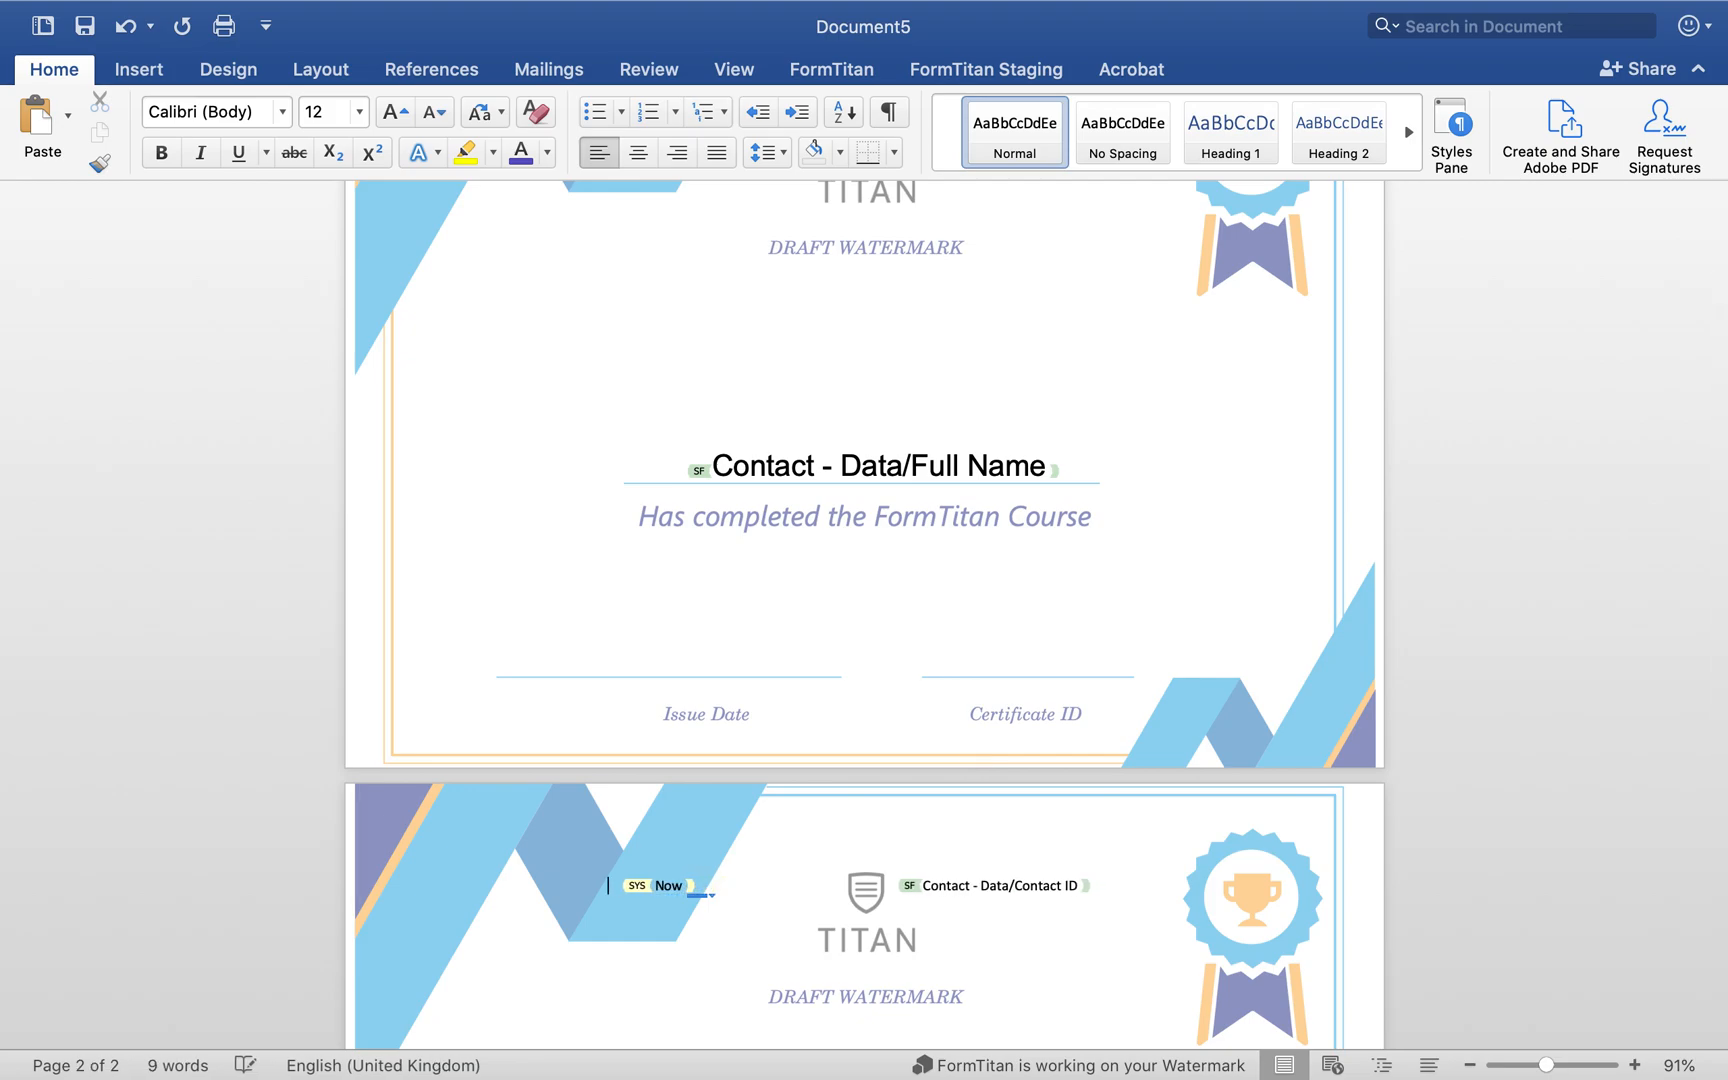
pyautogui.press('BackSpace')
pyautogui.press('BackSpace')
pyautogui.press('BackSpace')
pyautogui.press('BackSpace')
pyautogui.press('BackSpace')
pyautogui.press('BackSpace')
pyautogui.press('BackSpace')
pyautogui.press('BackSpace')
pyautogui.press('BackSpace')
pyautogui.press('BackSpace')
pyautogui.press('BackSpace')
pyautogui.press('BackSpace')
pyautogui.press('BackSpace')
pyautogui.press('BackSpace')
pyautogui.press('BackSpace')
pyautogui.press('BackSpace')
pyautogui.press('BackSpace')
pyautogui.press('BackSpace')
pyautogui.press('BackSpace')
pyautogui.press('BackSpace')
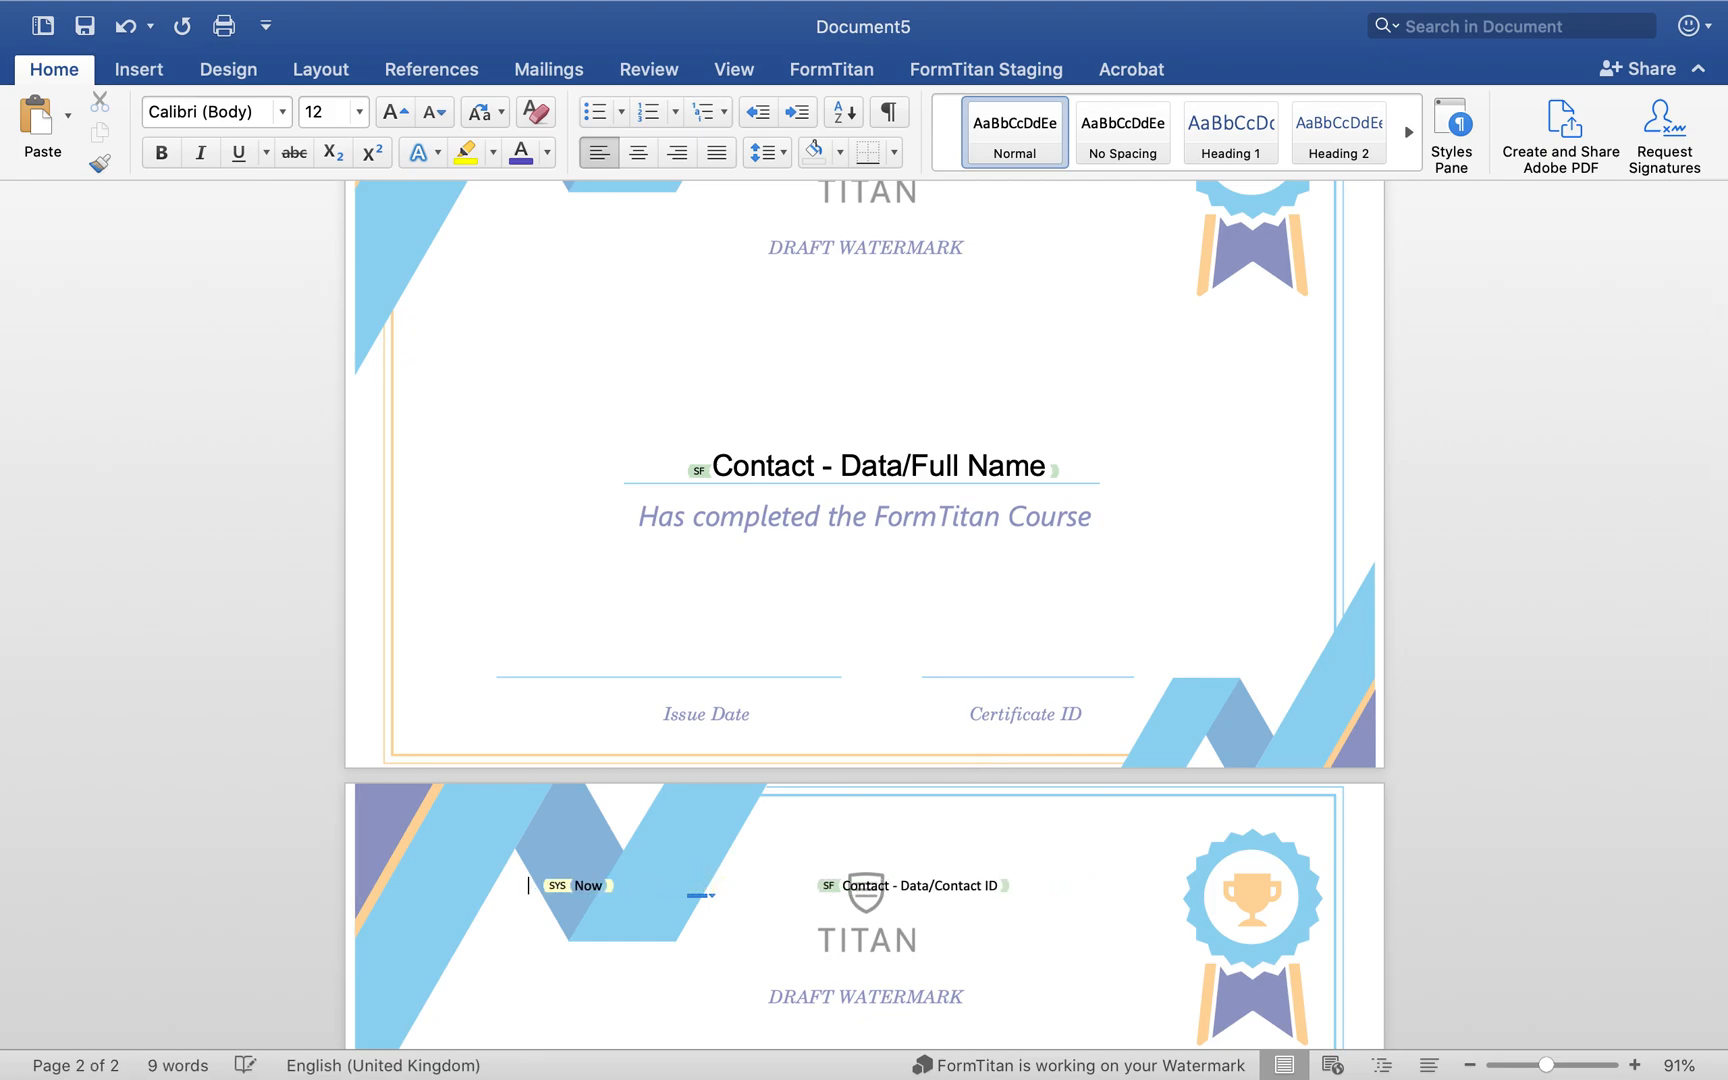
pyautogui.press('BackSpace')
pyautogui.press('BackSpace')
pyautogui.press('BackSpace')
pyautogui.press('BackSpace')
pyautogui.press('BackSpace')
pyautogui.press('BackSpace')
pyautogui.press('BackSpace')
pyautogui.press('BackSpace')
pyautogui.press('BackSpace')
pyautogui.press('BackSpace')
pyautogui.press('BackSpace')
pyautogui.press('BackSpace')
pyautogui.press('BackSpace')
pyautogui.press('BackSpace')
pyautogui.press('BackSpace')
pyautogui.press('BackSpace')
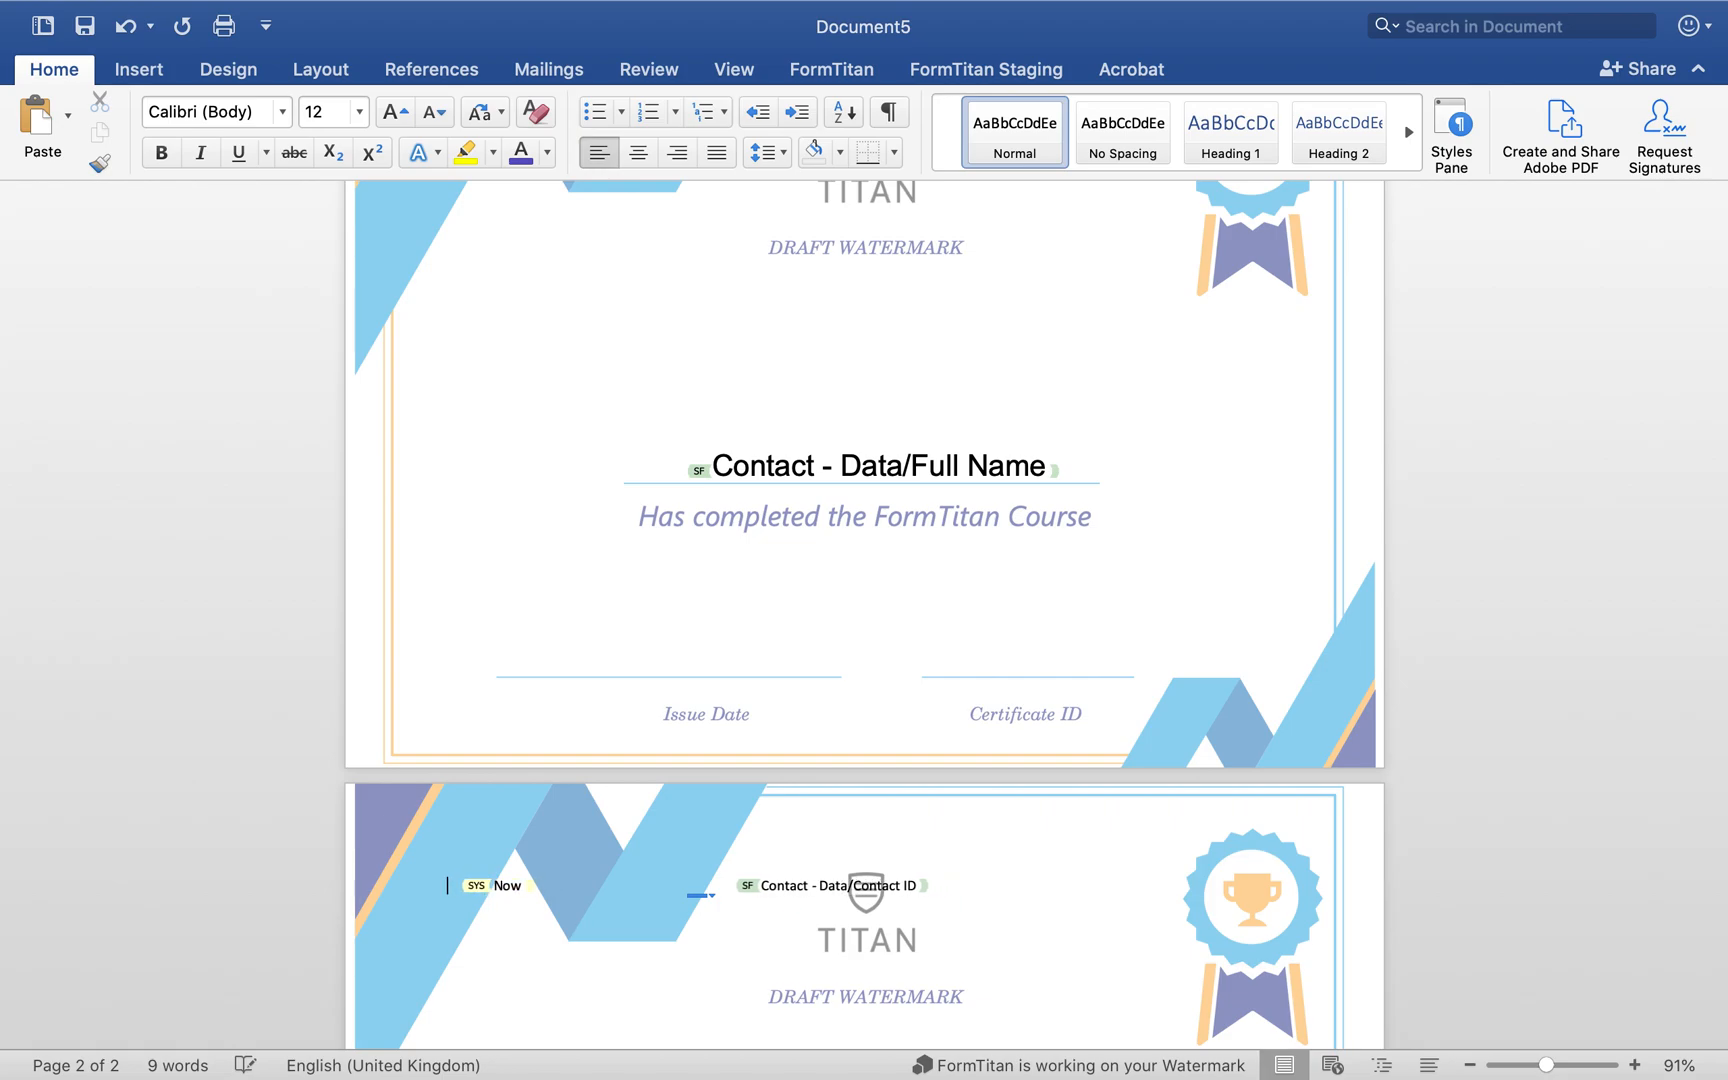
pyautogui.press('BackSpace')
pyautogui.press('BackSpace')
pyautogui.press('BackSpace')
pyautogui.press('BackSpace')
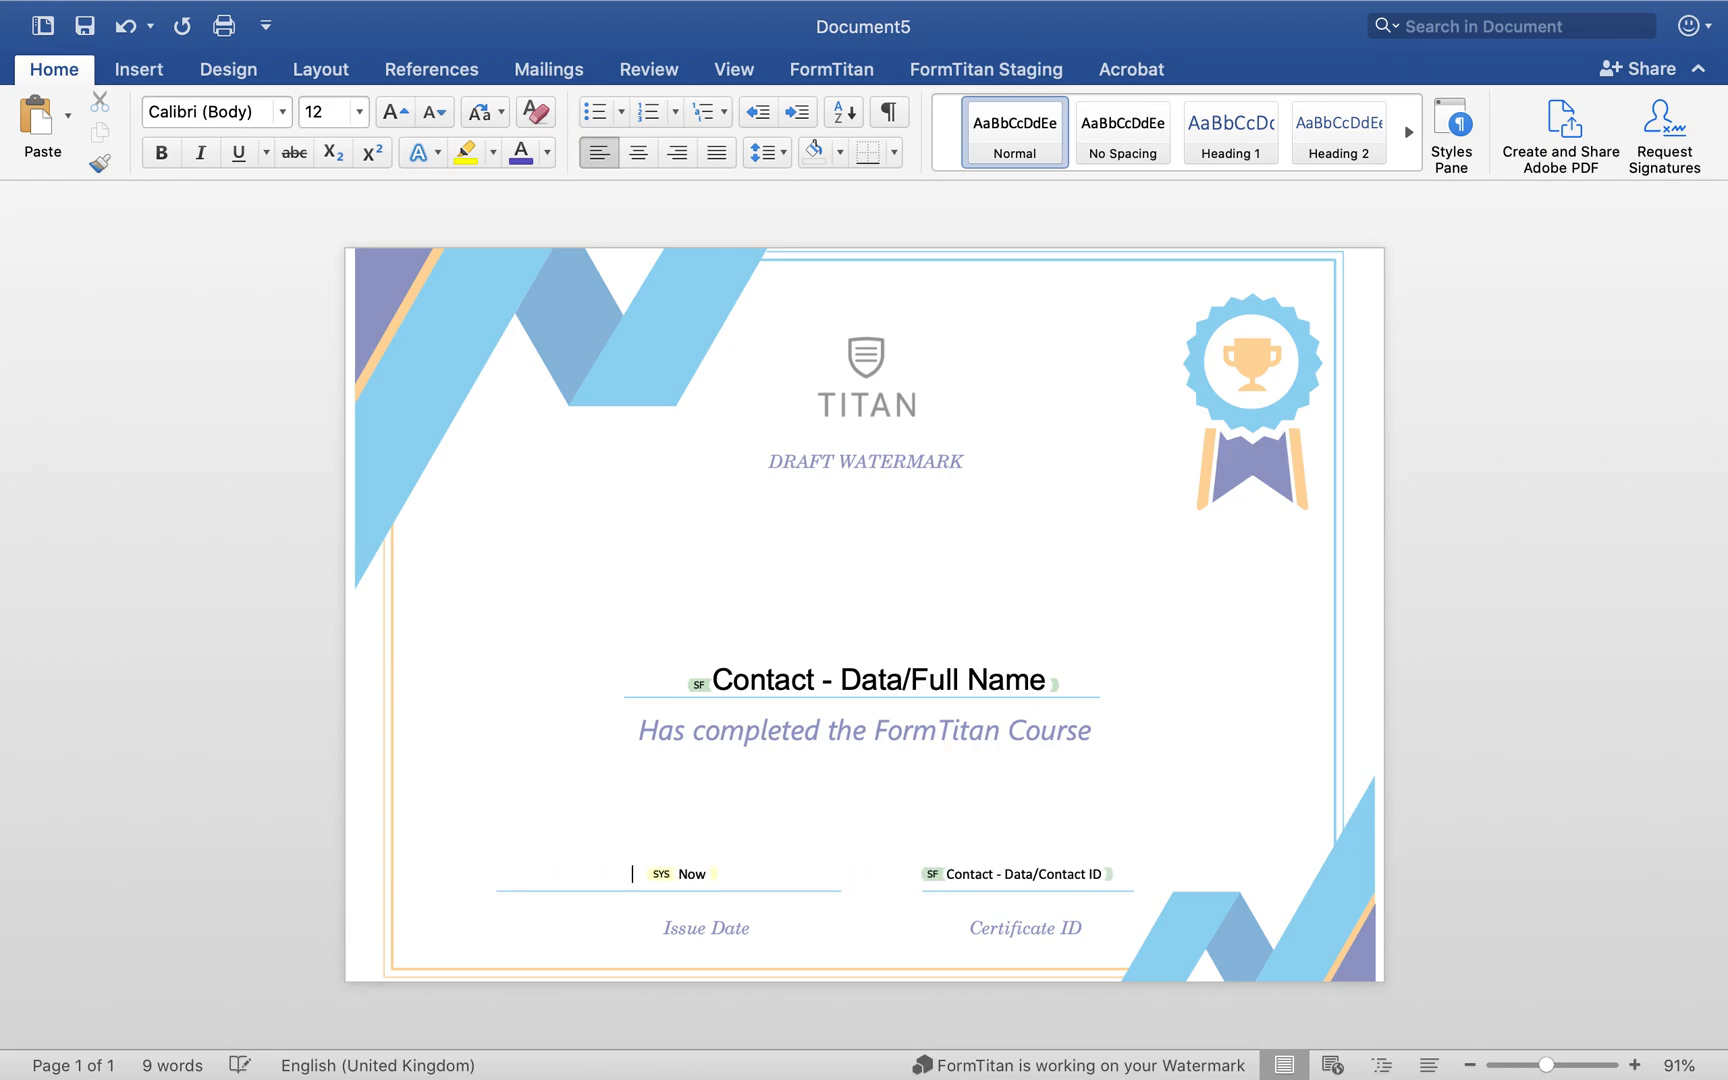
# Step: Format the Now field above Issue Date in Arial at size 14
pyautogui.doubleClick(692, 875)
pyautogui.click(282, 111)
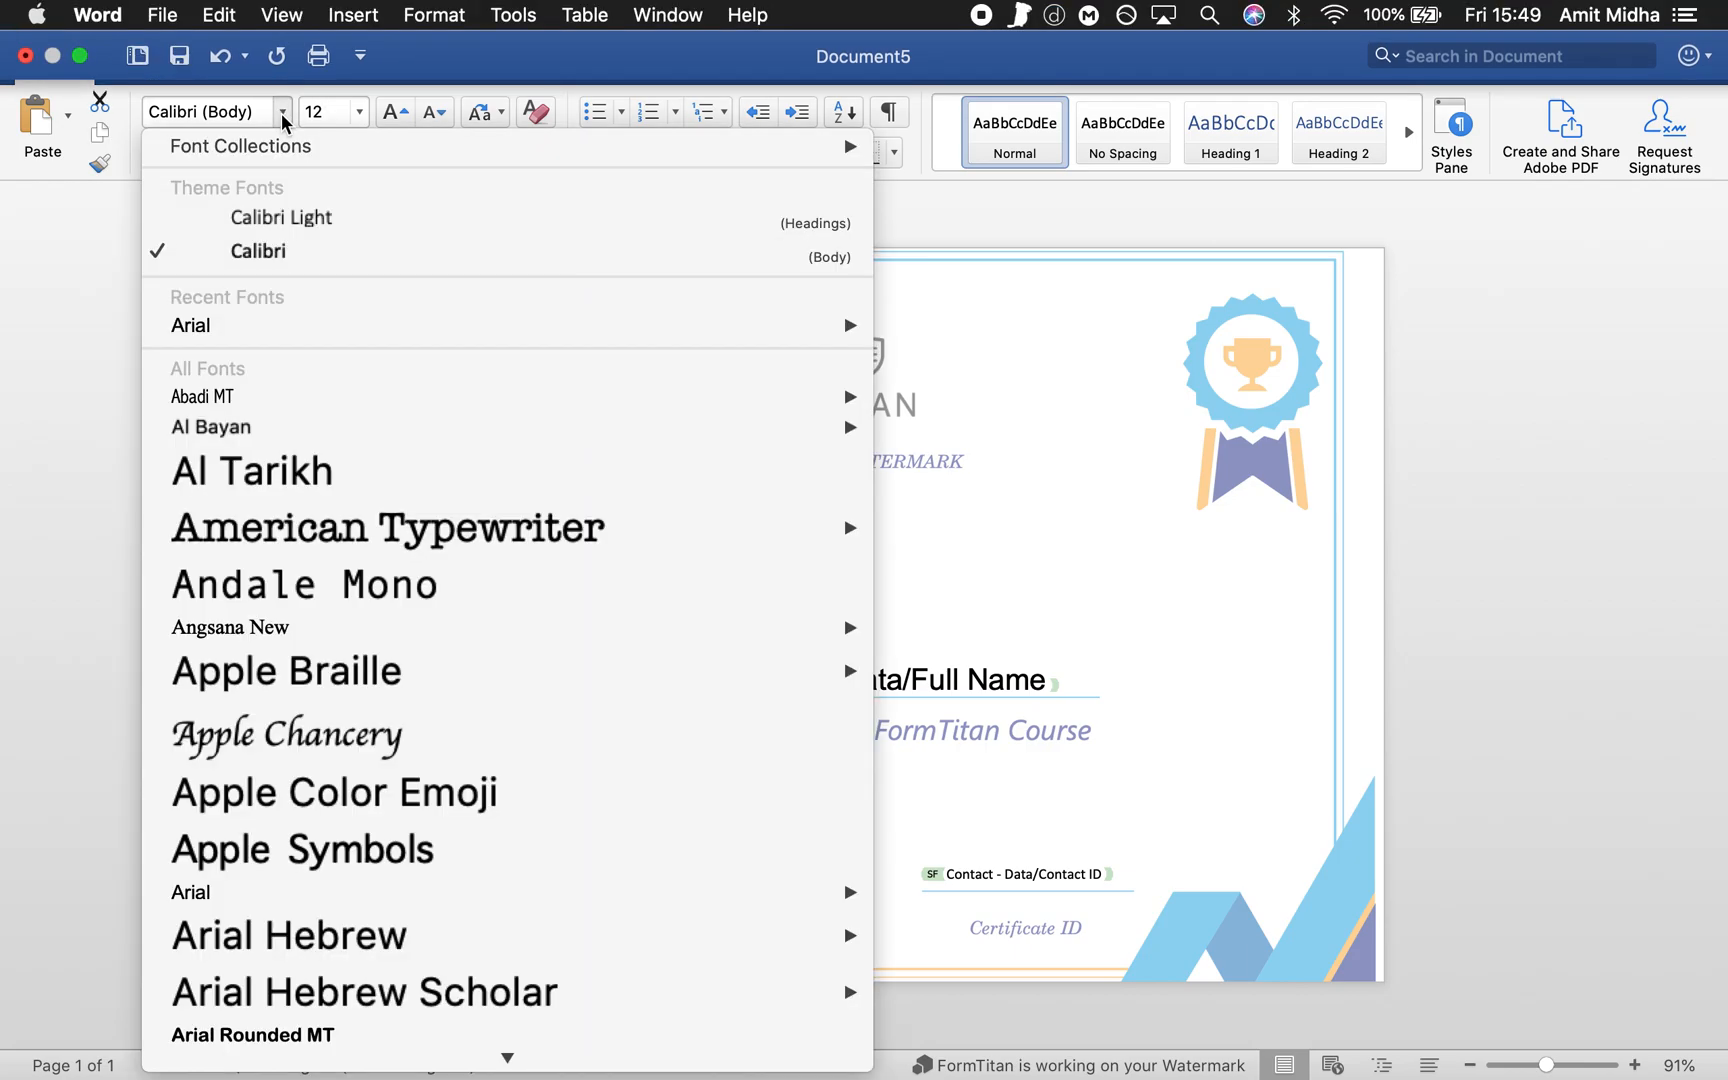
pyautogui.click(215, 329)
pyautogui.click(361, 108)
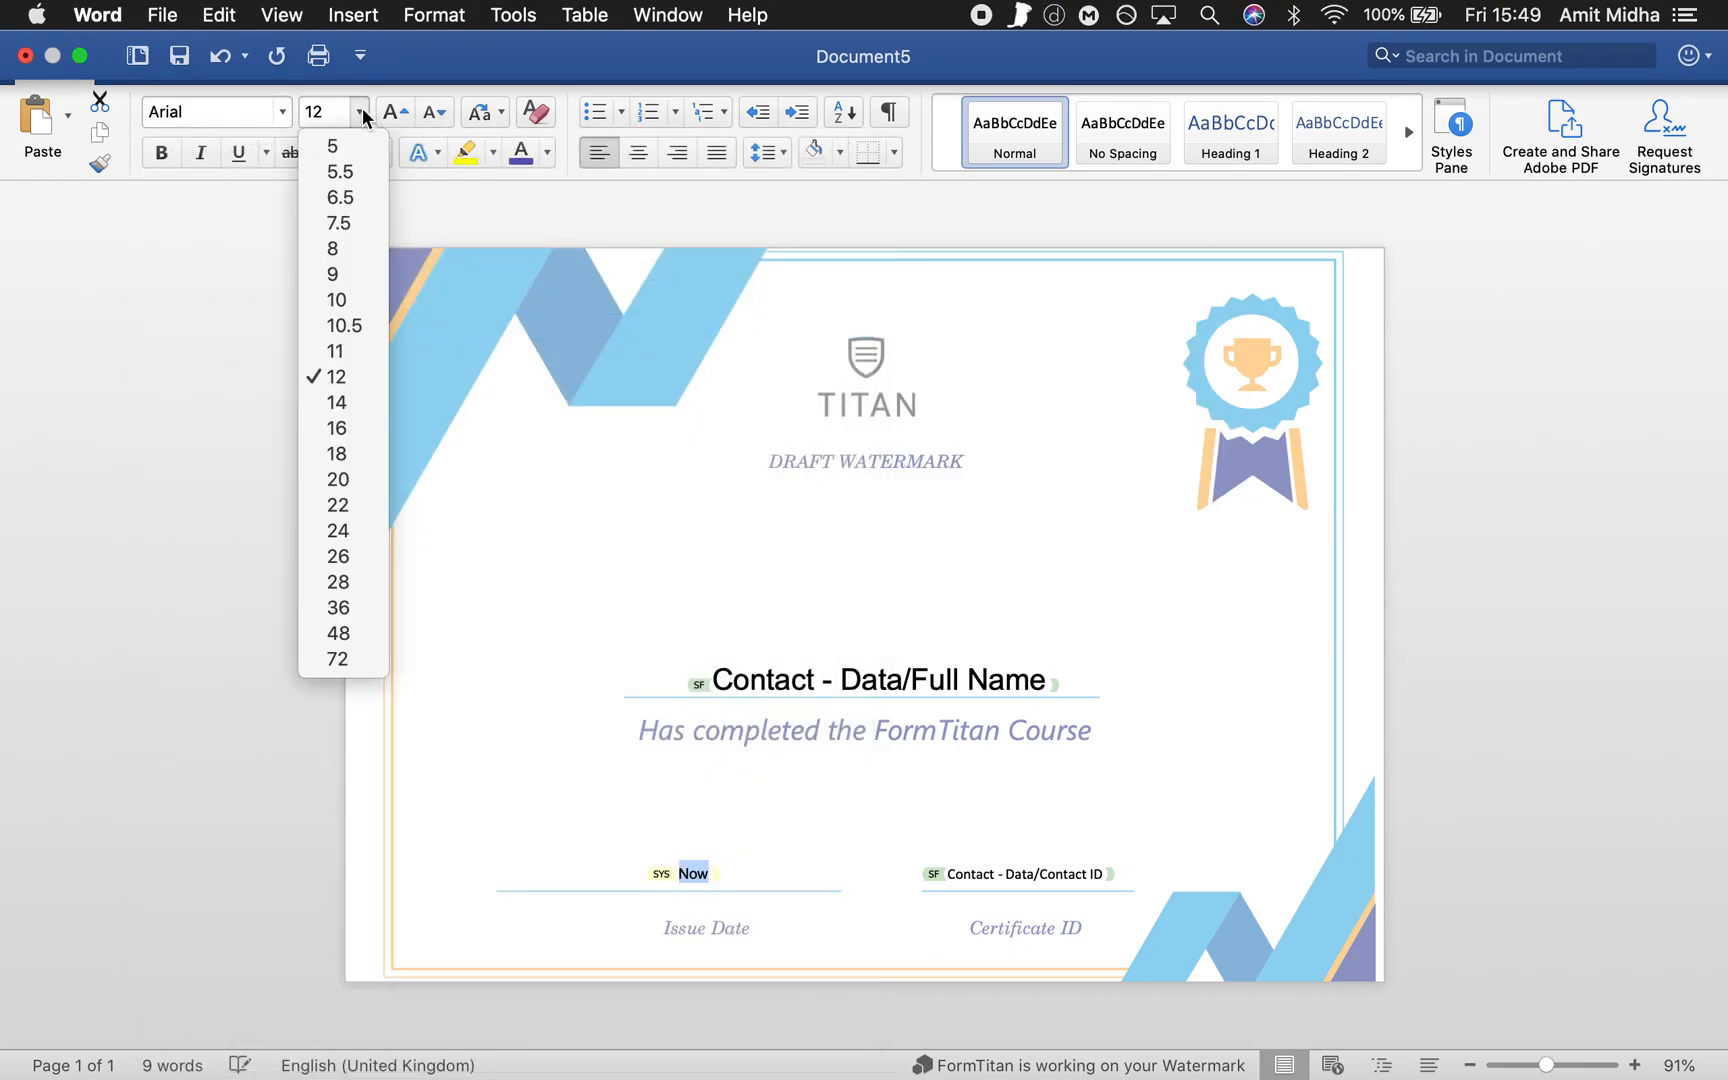
pyautogui.click(356, 403)
# Step: Format the whole Contact ID field above Certificate ID in Arial at size 14
pyautogui.doubleClick(1054, 874)
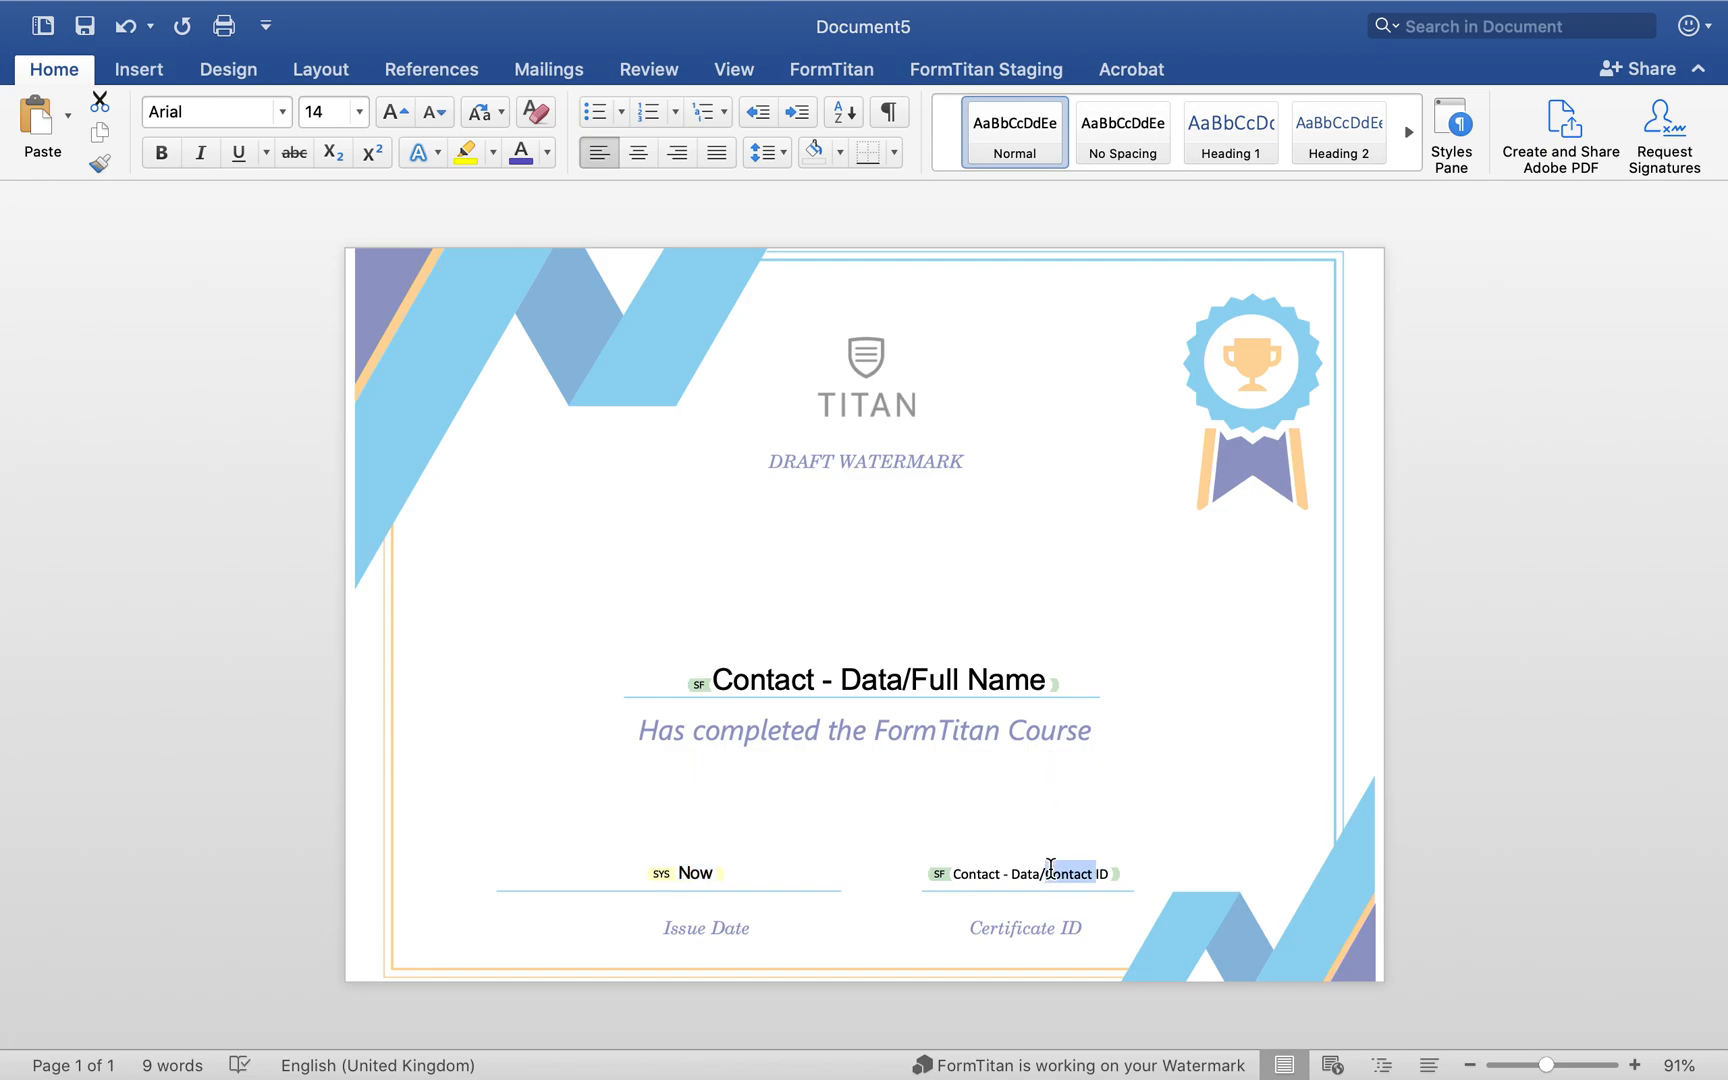
pyautogui.doubleClick(977, 884)
pyautogui.click(940, 874)
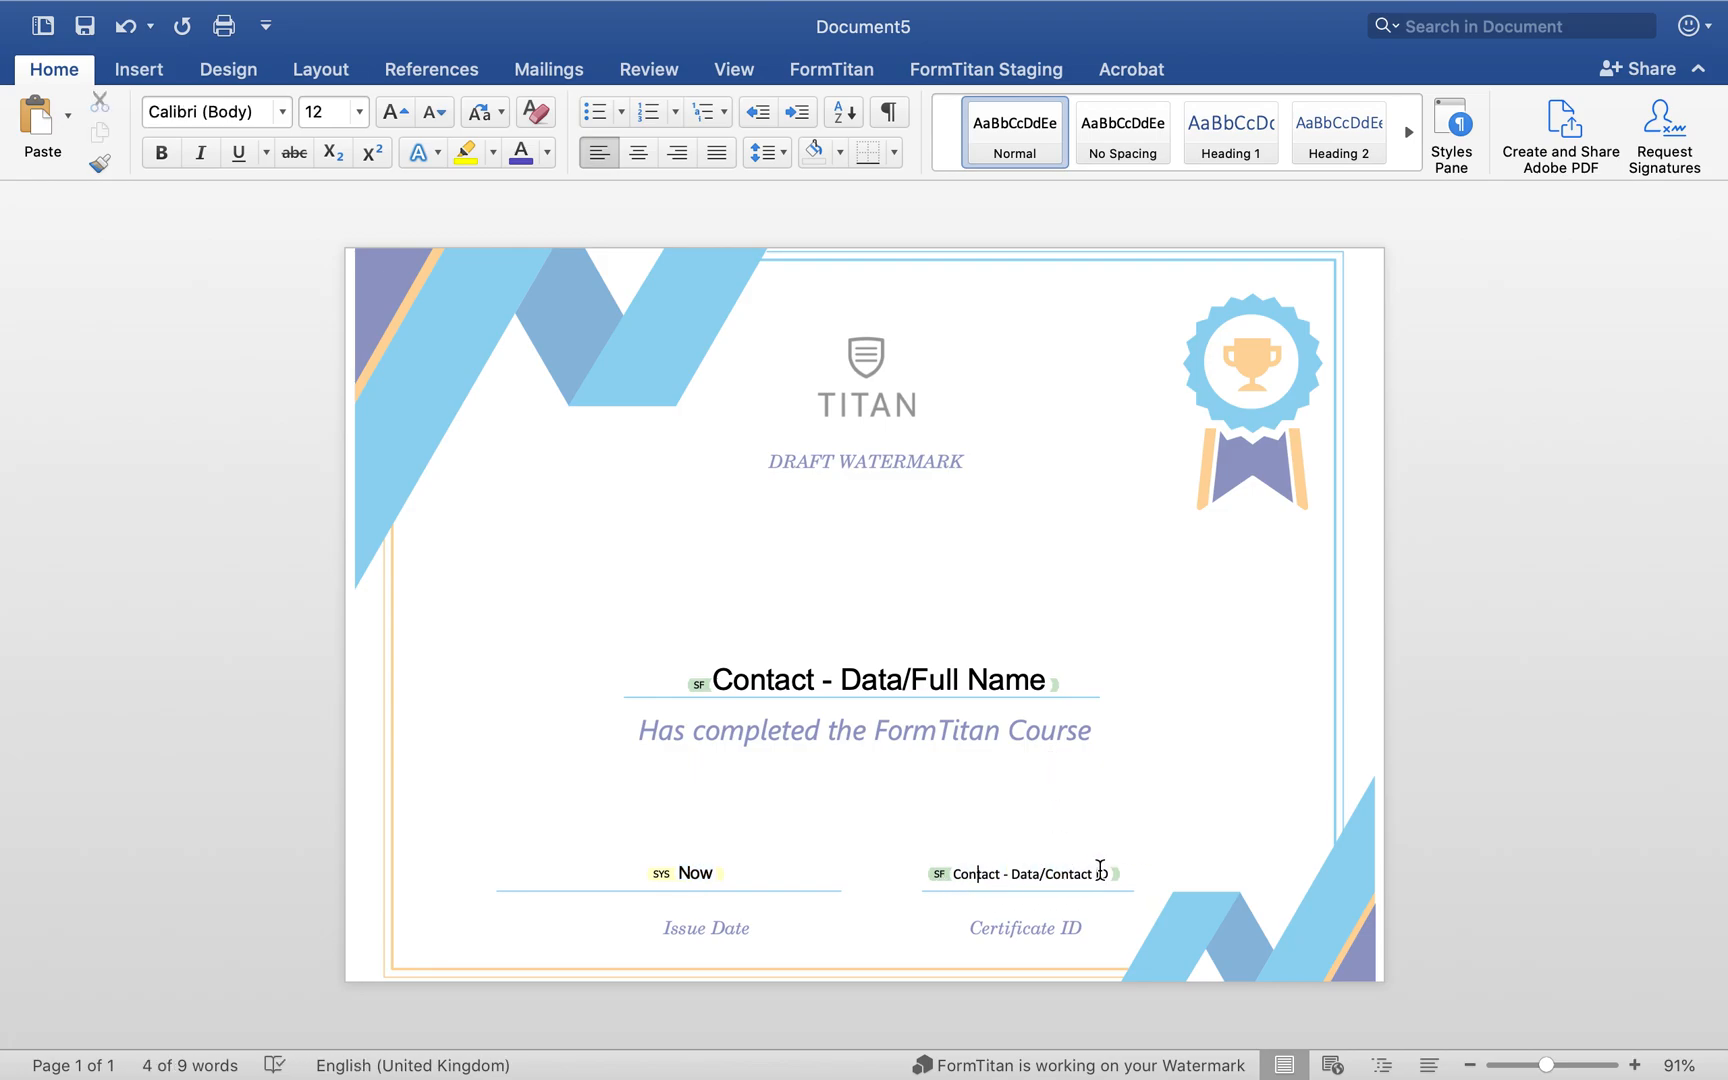
pyautogui.moveTo(1108, 873); pyautogui.dragTo(955, 878)
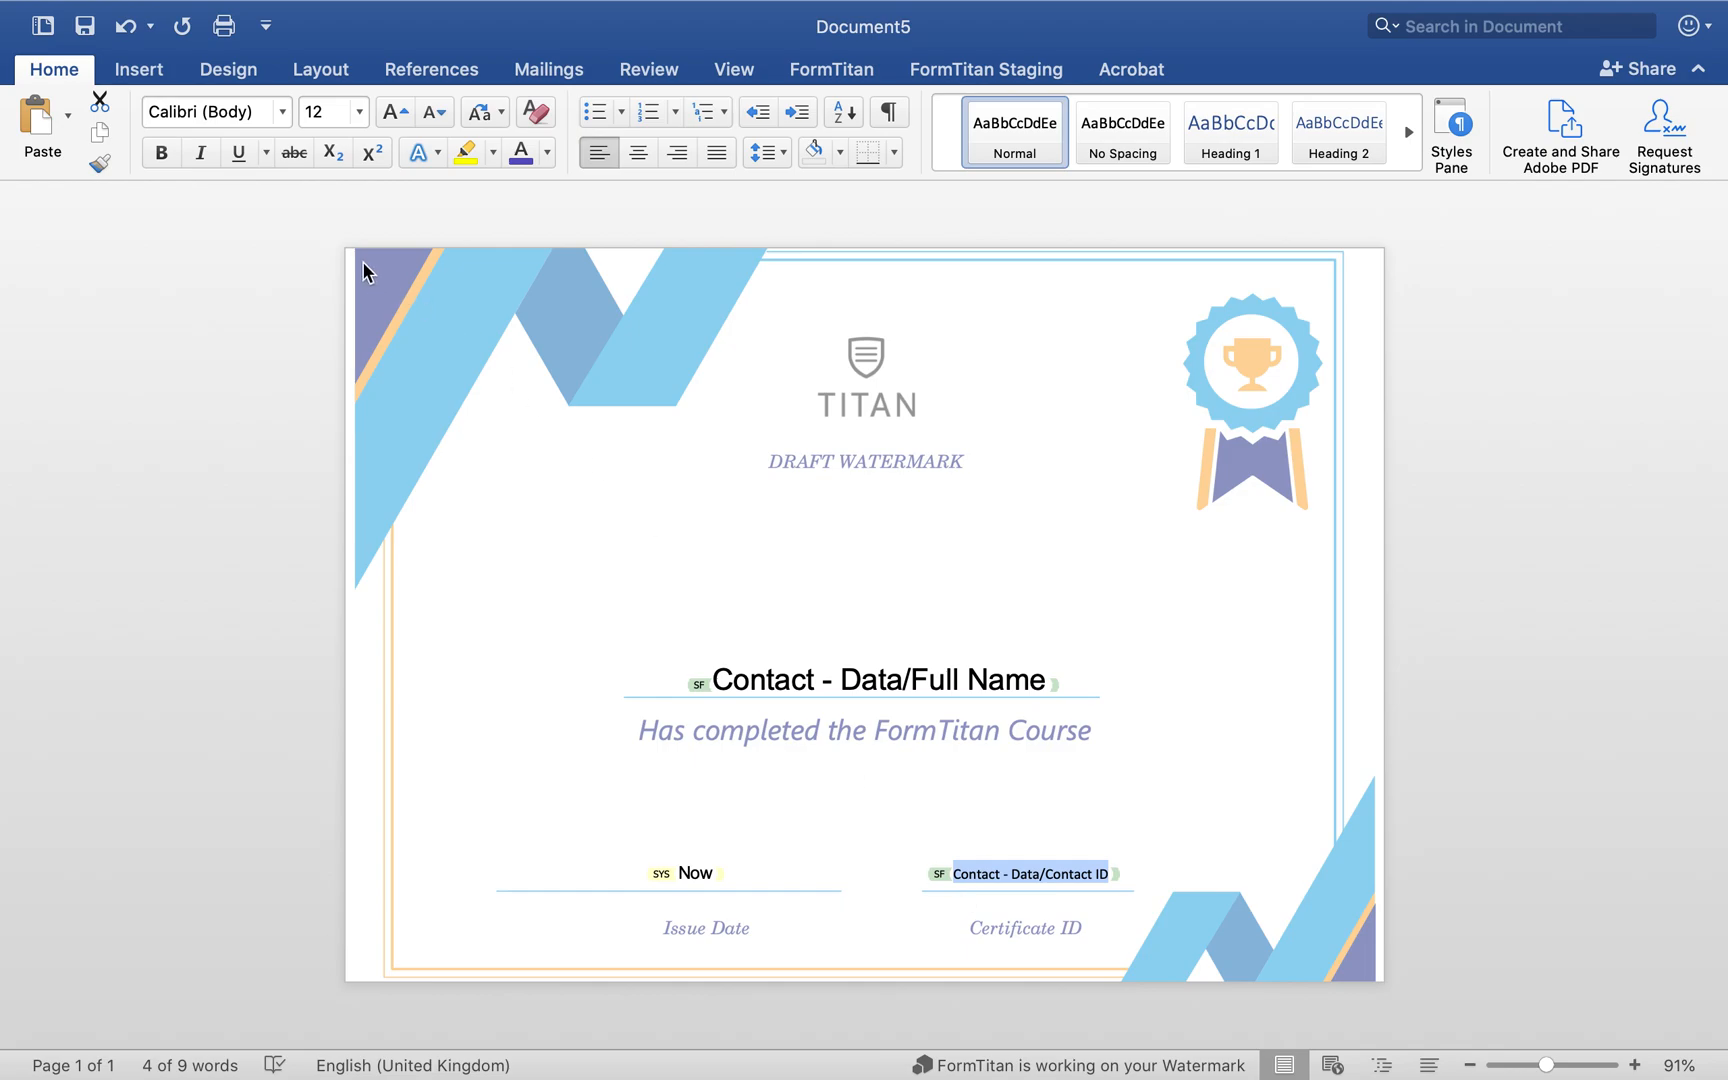
pyautogui.click(281, 112)
pyautogui.click(217, 325)
pyautogui.click(356, 113)
pyautogui.click(356, 403)
# Step: Remove spaces in front of the Contact ID field to centre it above Certificate ID
pyautogui.click(1021, 875)
pyautogui.click(928, 873)
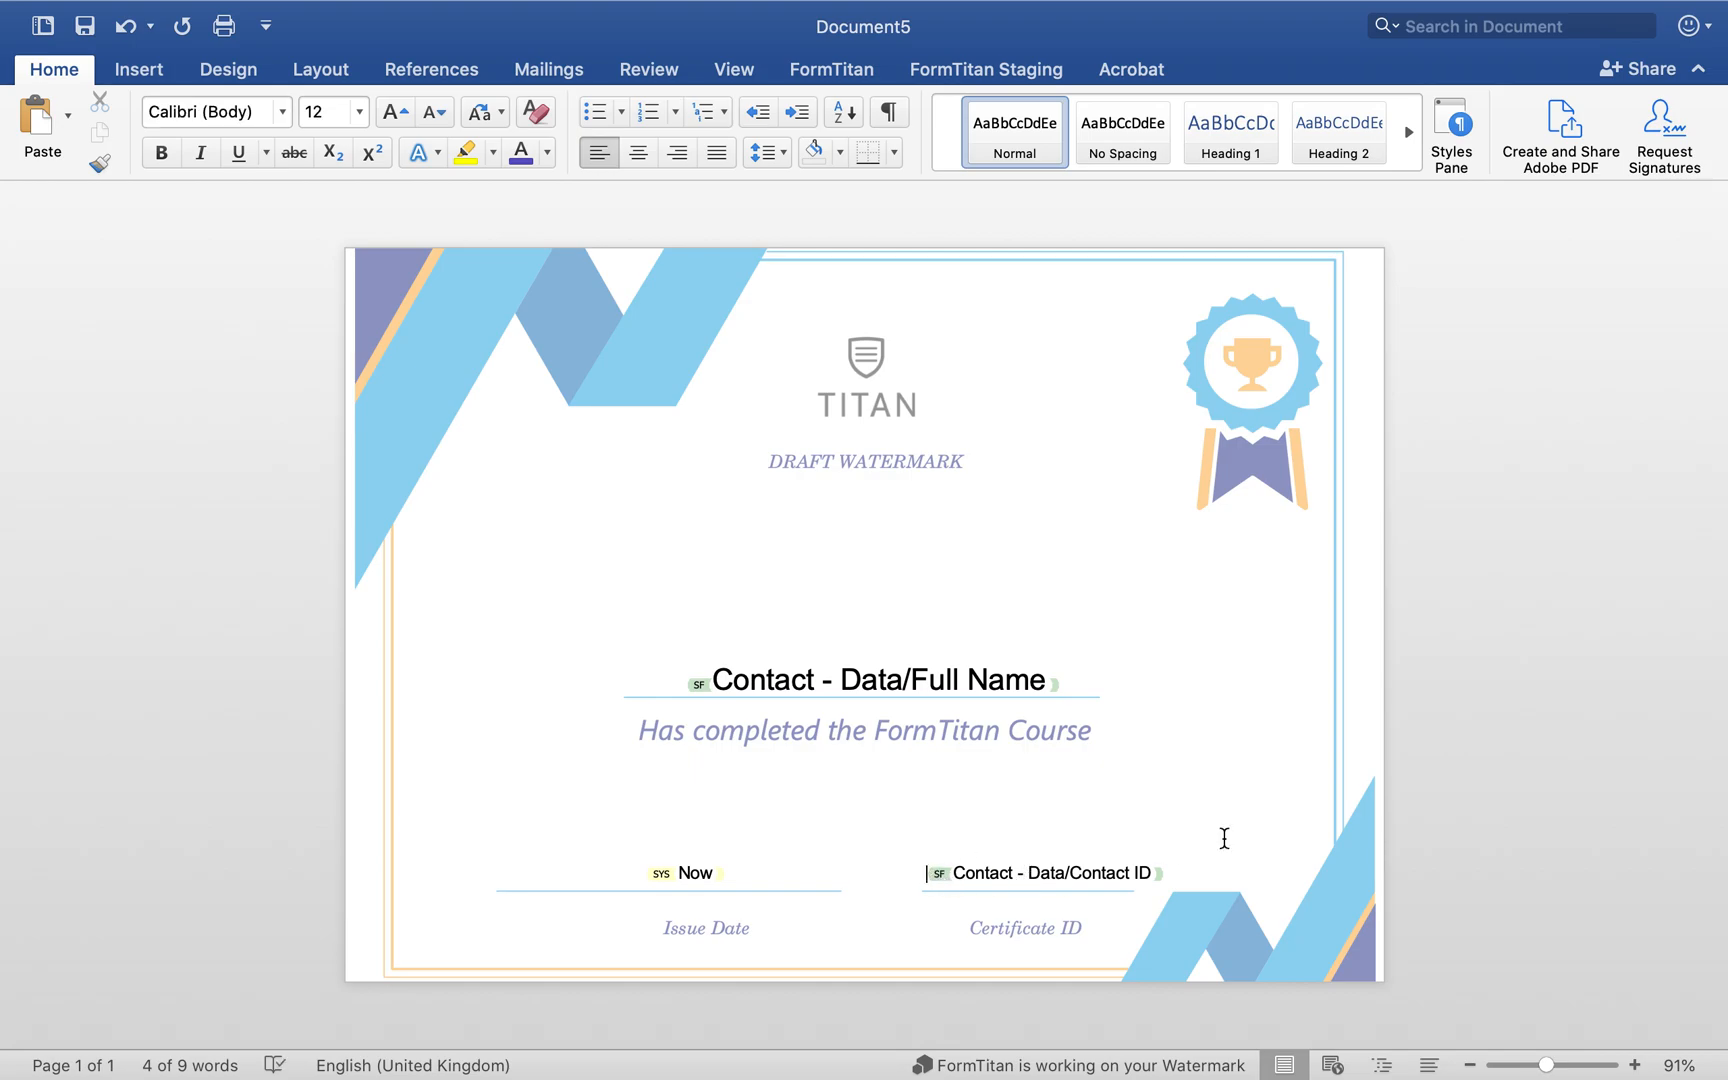
pyautogui.press('BackSpace')
pyautogui.press('BackSpace')
pyautogui.press('BackSpace')
pyautogui.press('BackSpace')
pyautogui.press('BackSpace')
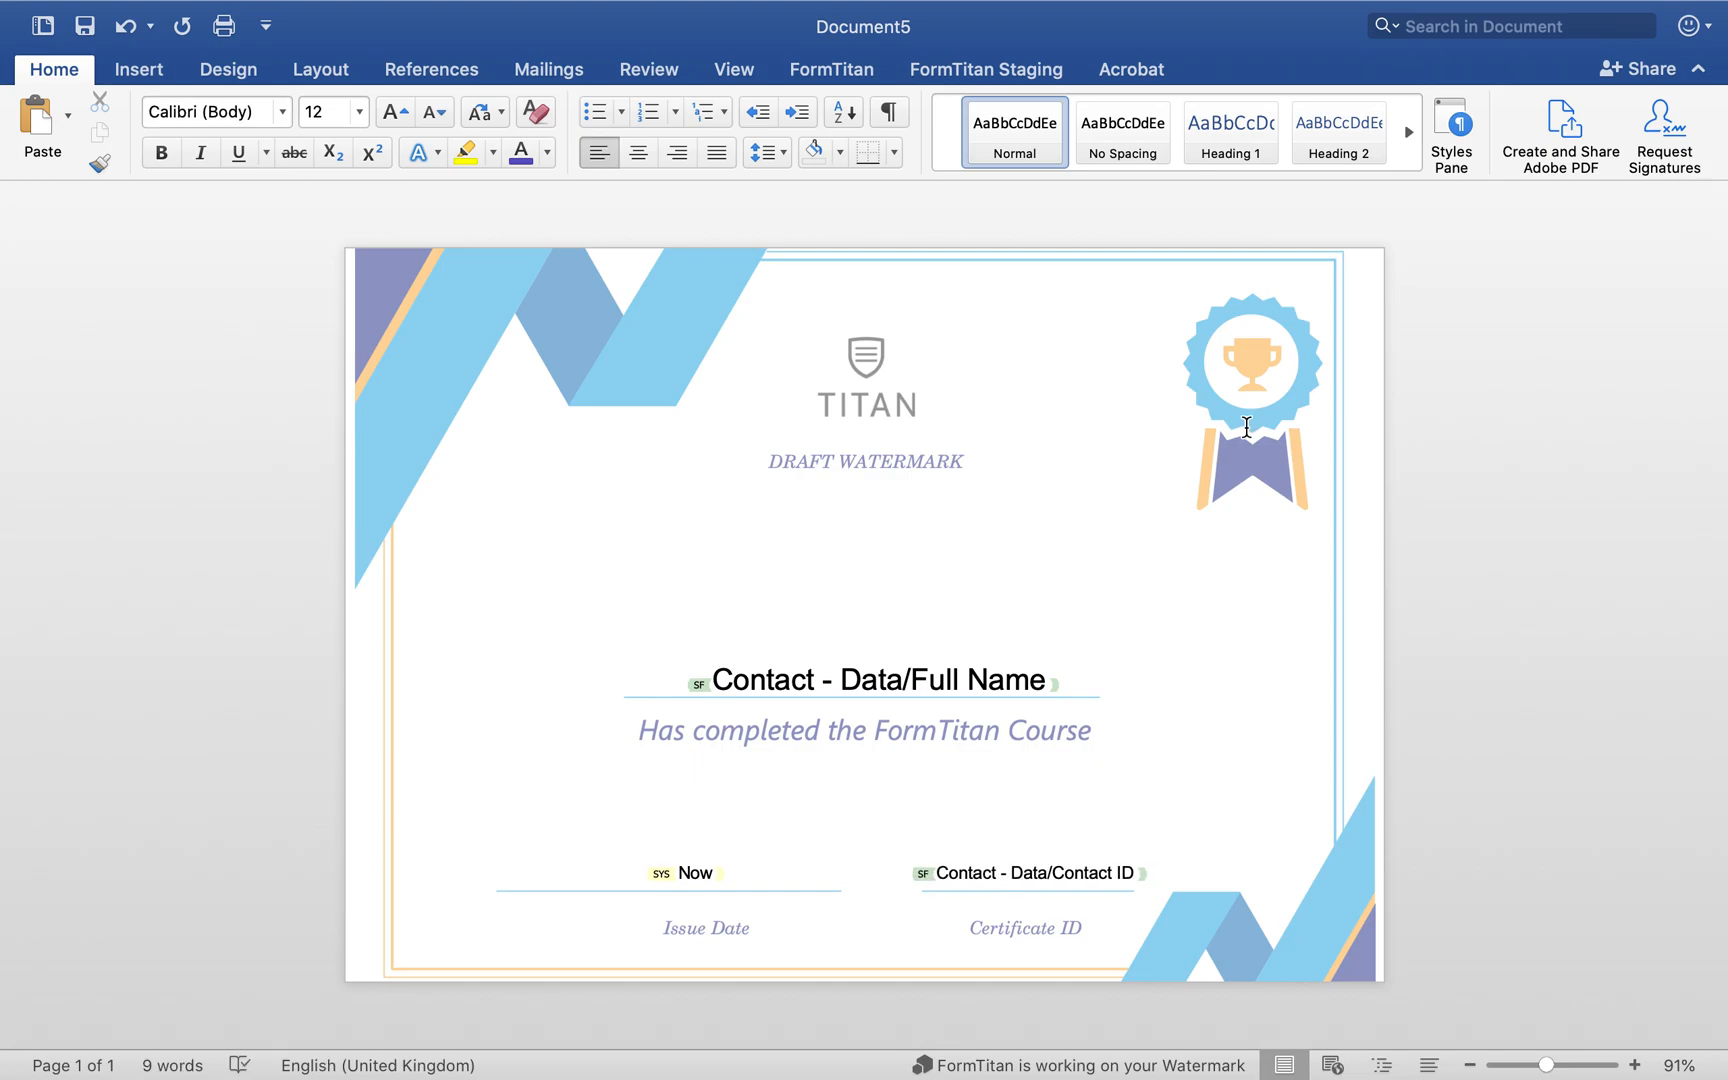
# Step: Switch to the Salesforce contact record in the browser and copy its record ID from the page address
pyautogui.hotkey('ctrl', 'Left')
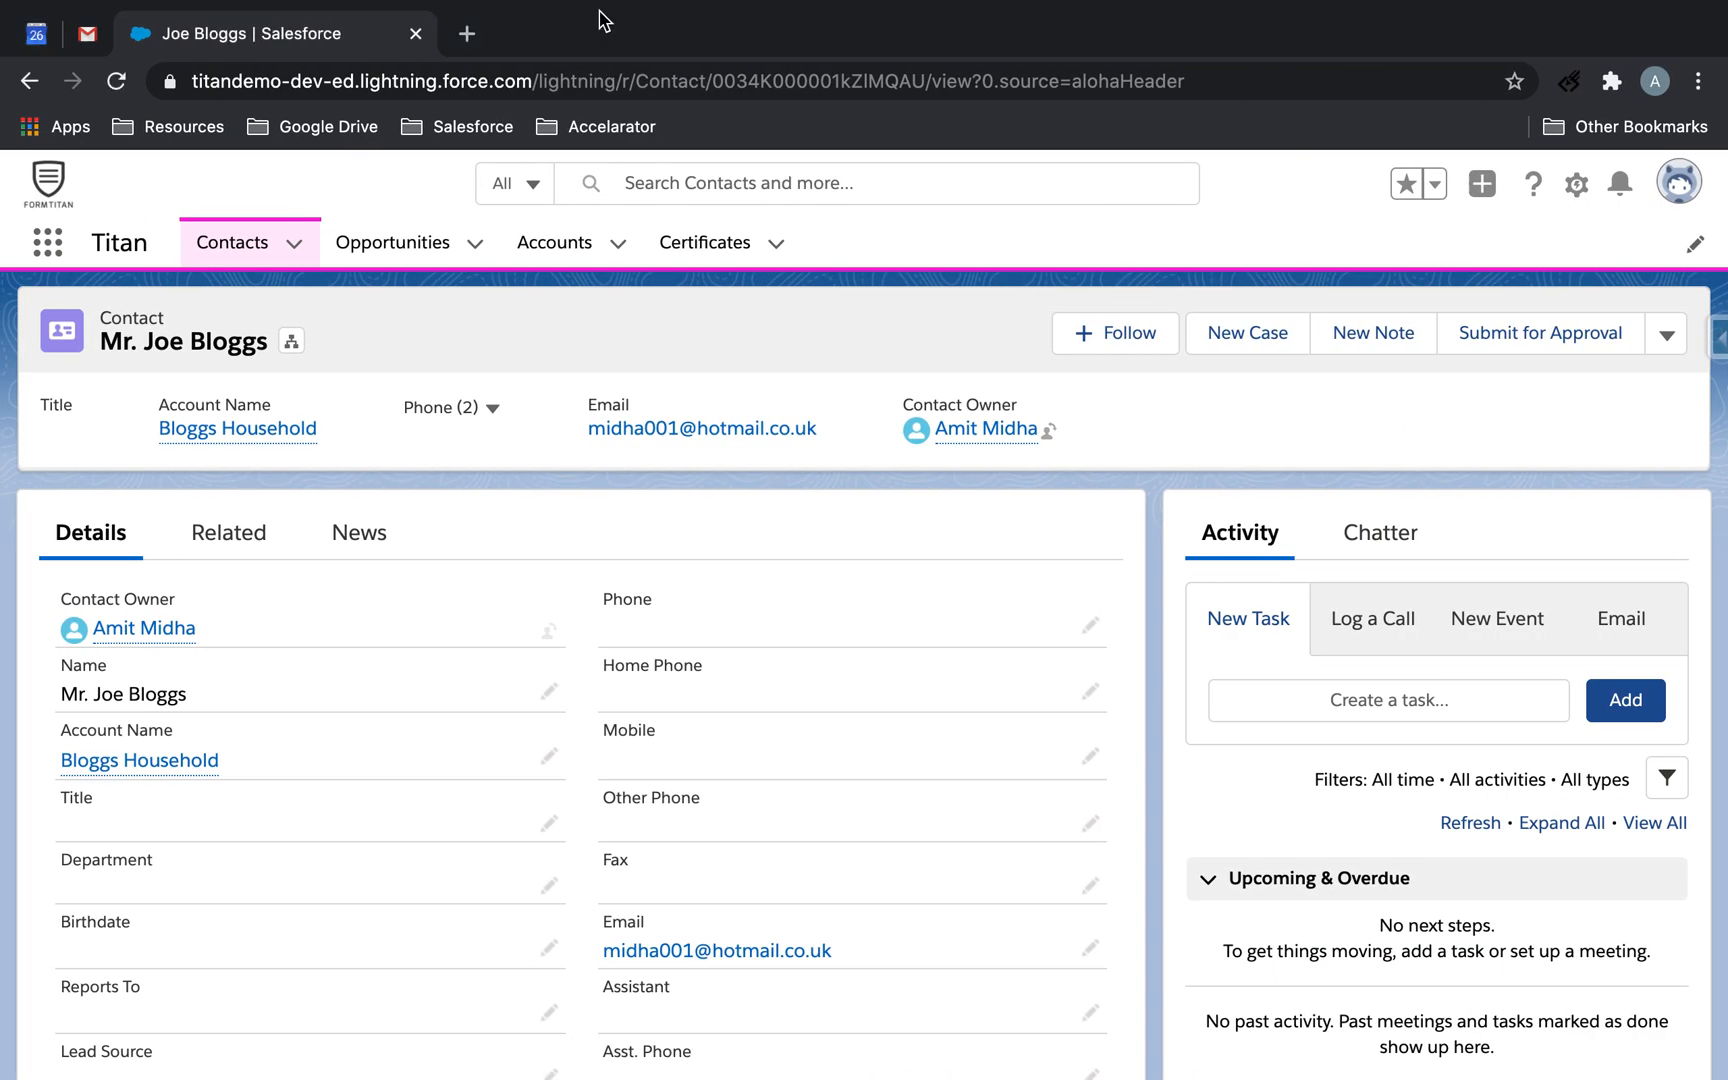
pyautogui.doubleClick(869, 79)
pyautogui.press('super+c')
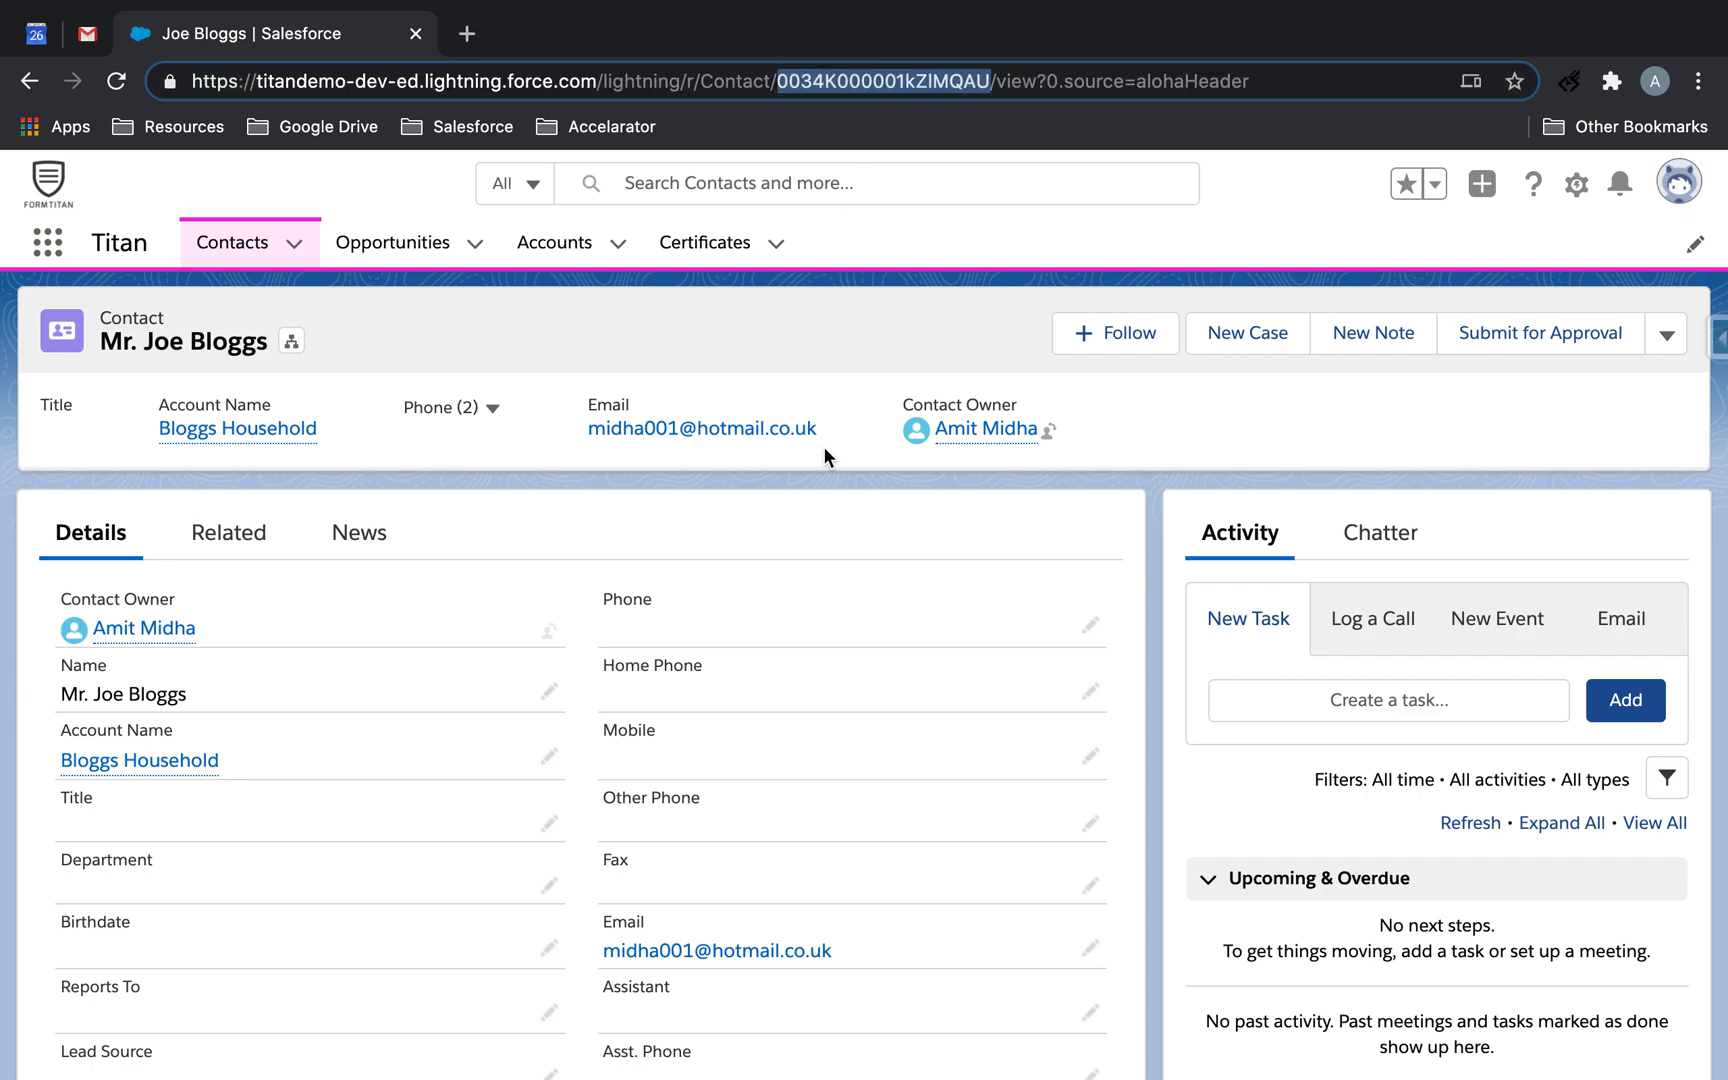
# Step: Return to the Word certificate and open the FormTitan Staging add-in at its template-building view
pyautogui.hotkey('ctrl', 'Right')
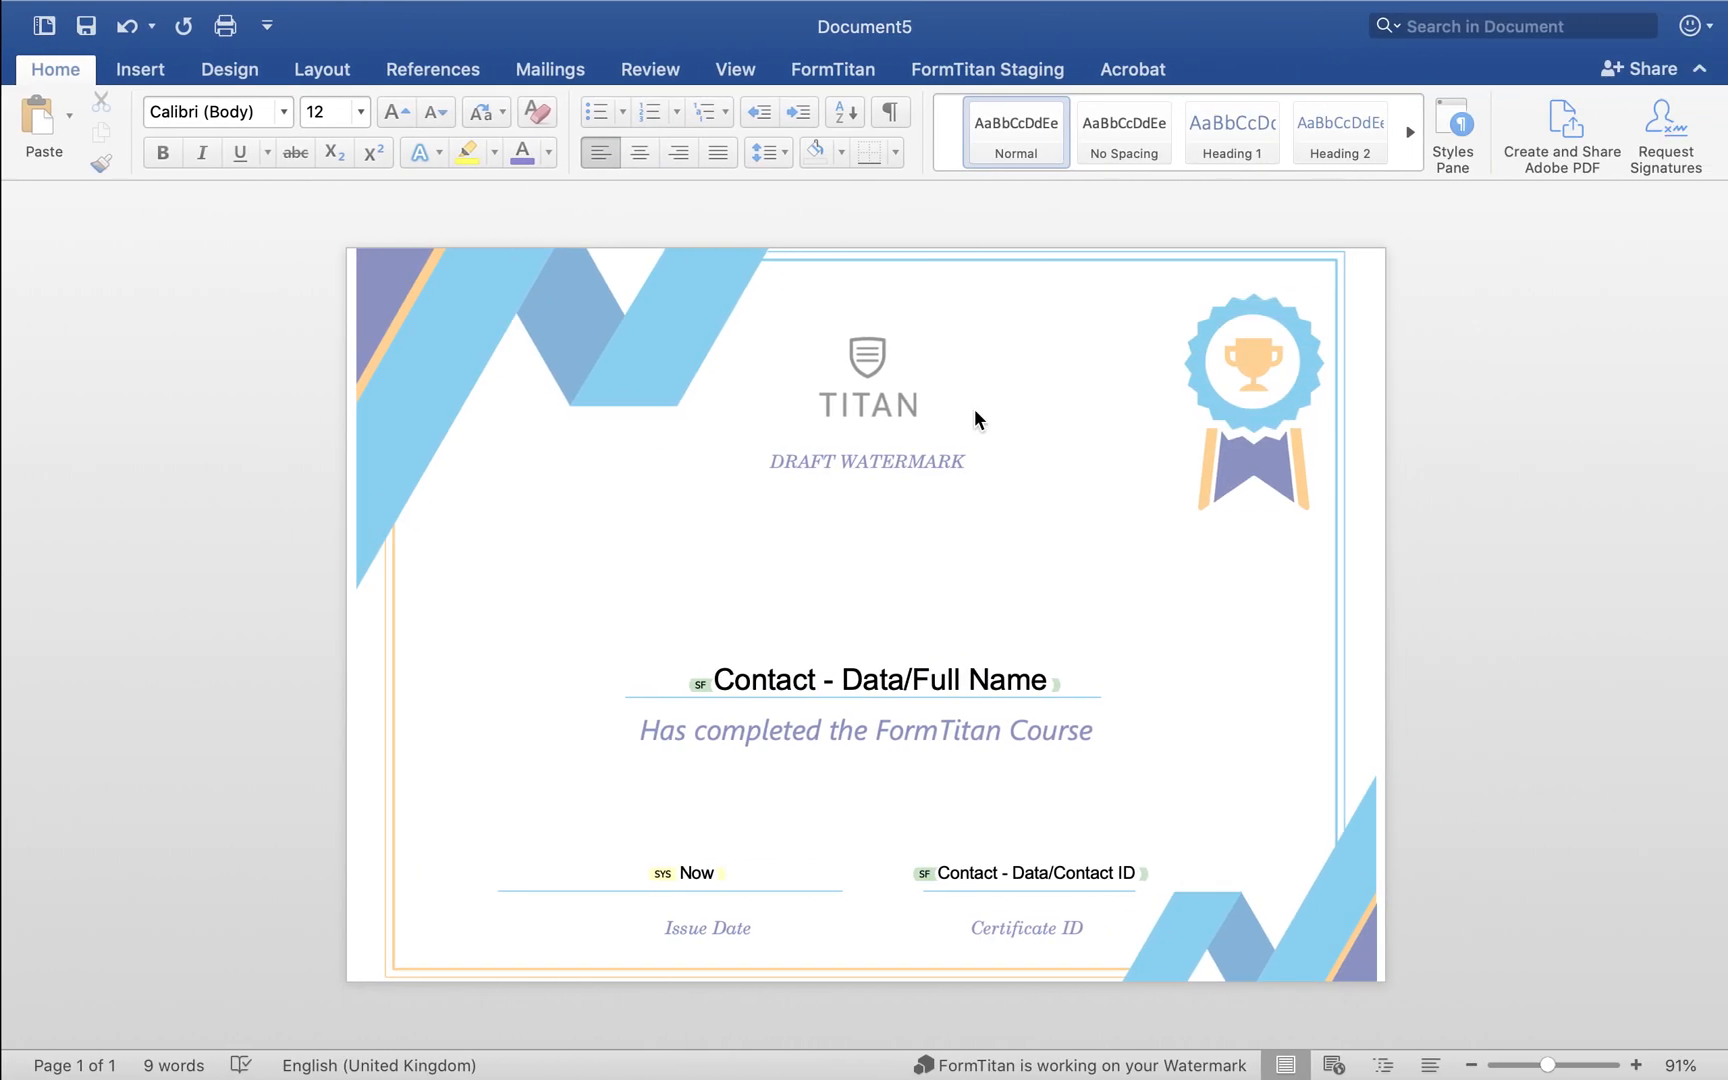
pyautogui.click(962, 68)
pyautogui.click(42, 125)
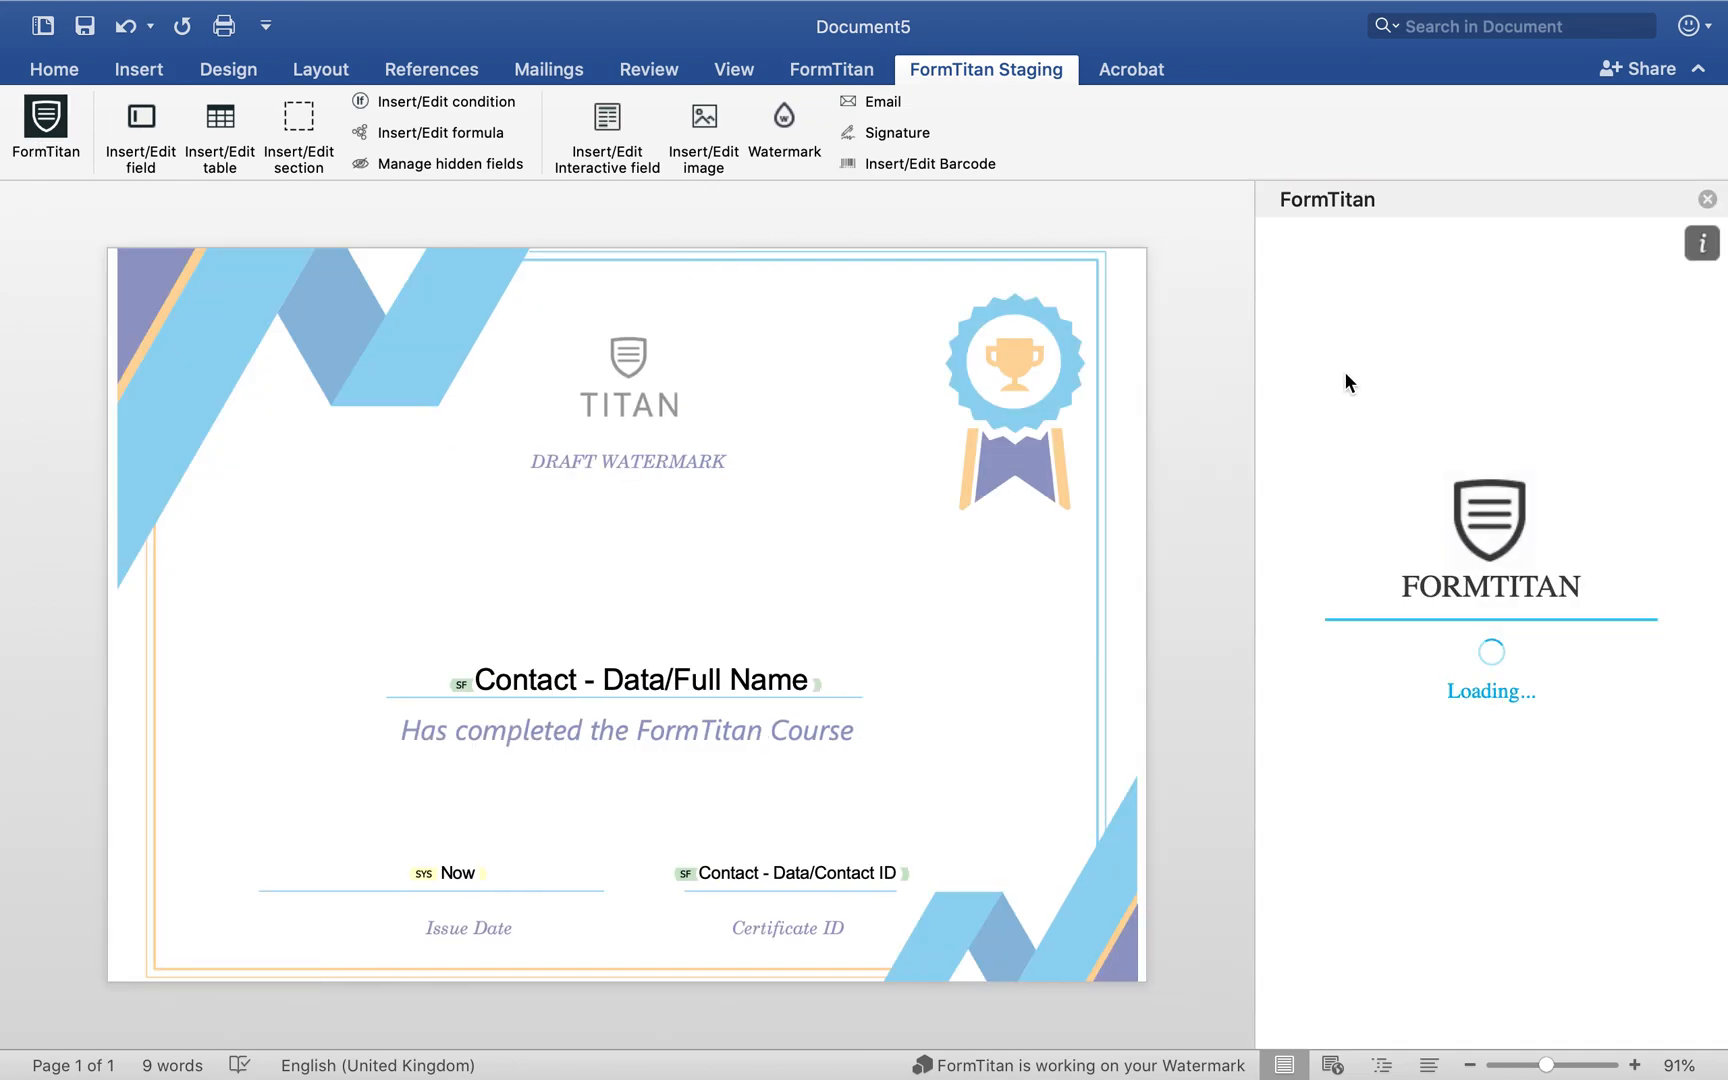
pyautogui.click(1482, 916)
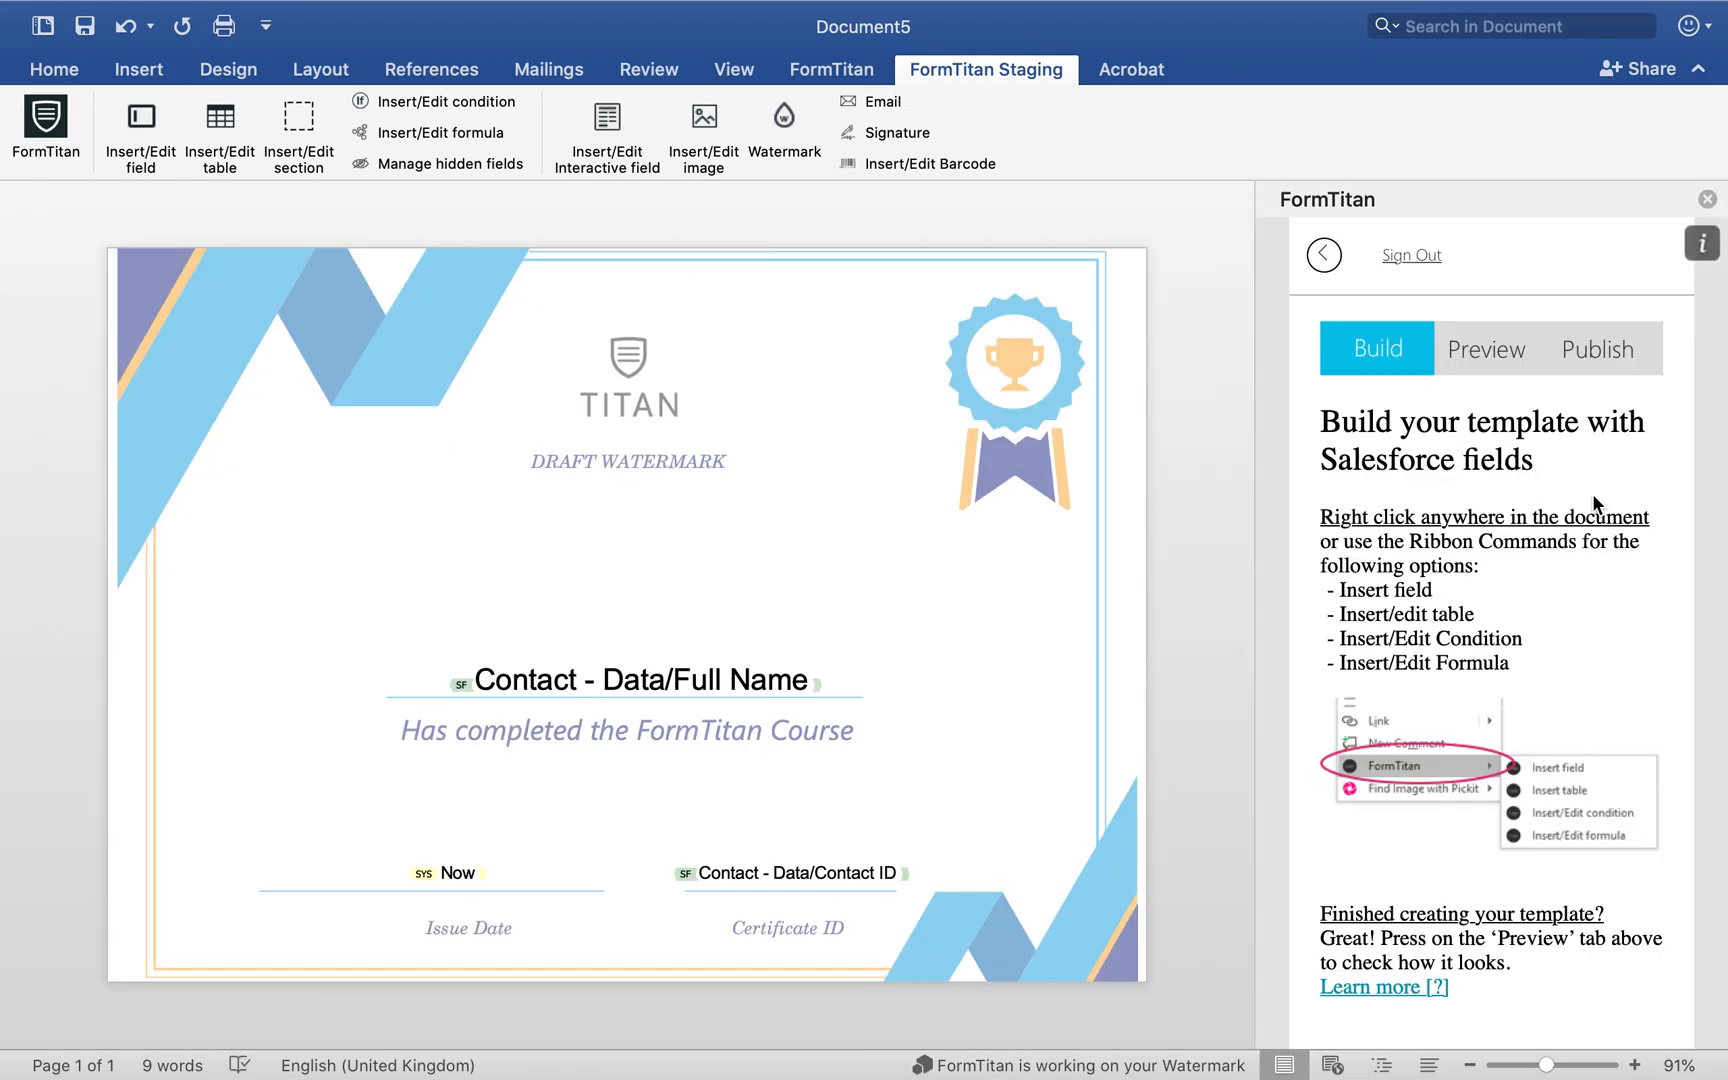
# Step: Filter the Contact - Data preview by Contact ID equal to the copied record ID and save the filter
pyautogui.click(1520, 340)
pyautogui.click(1621, 706)
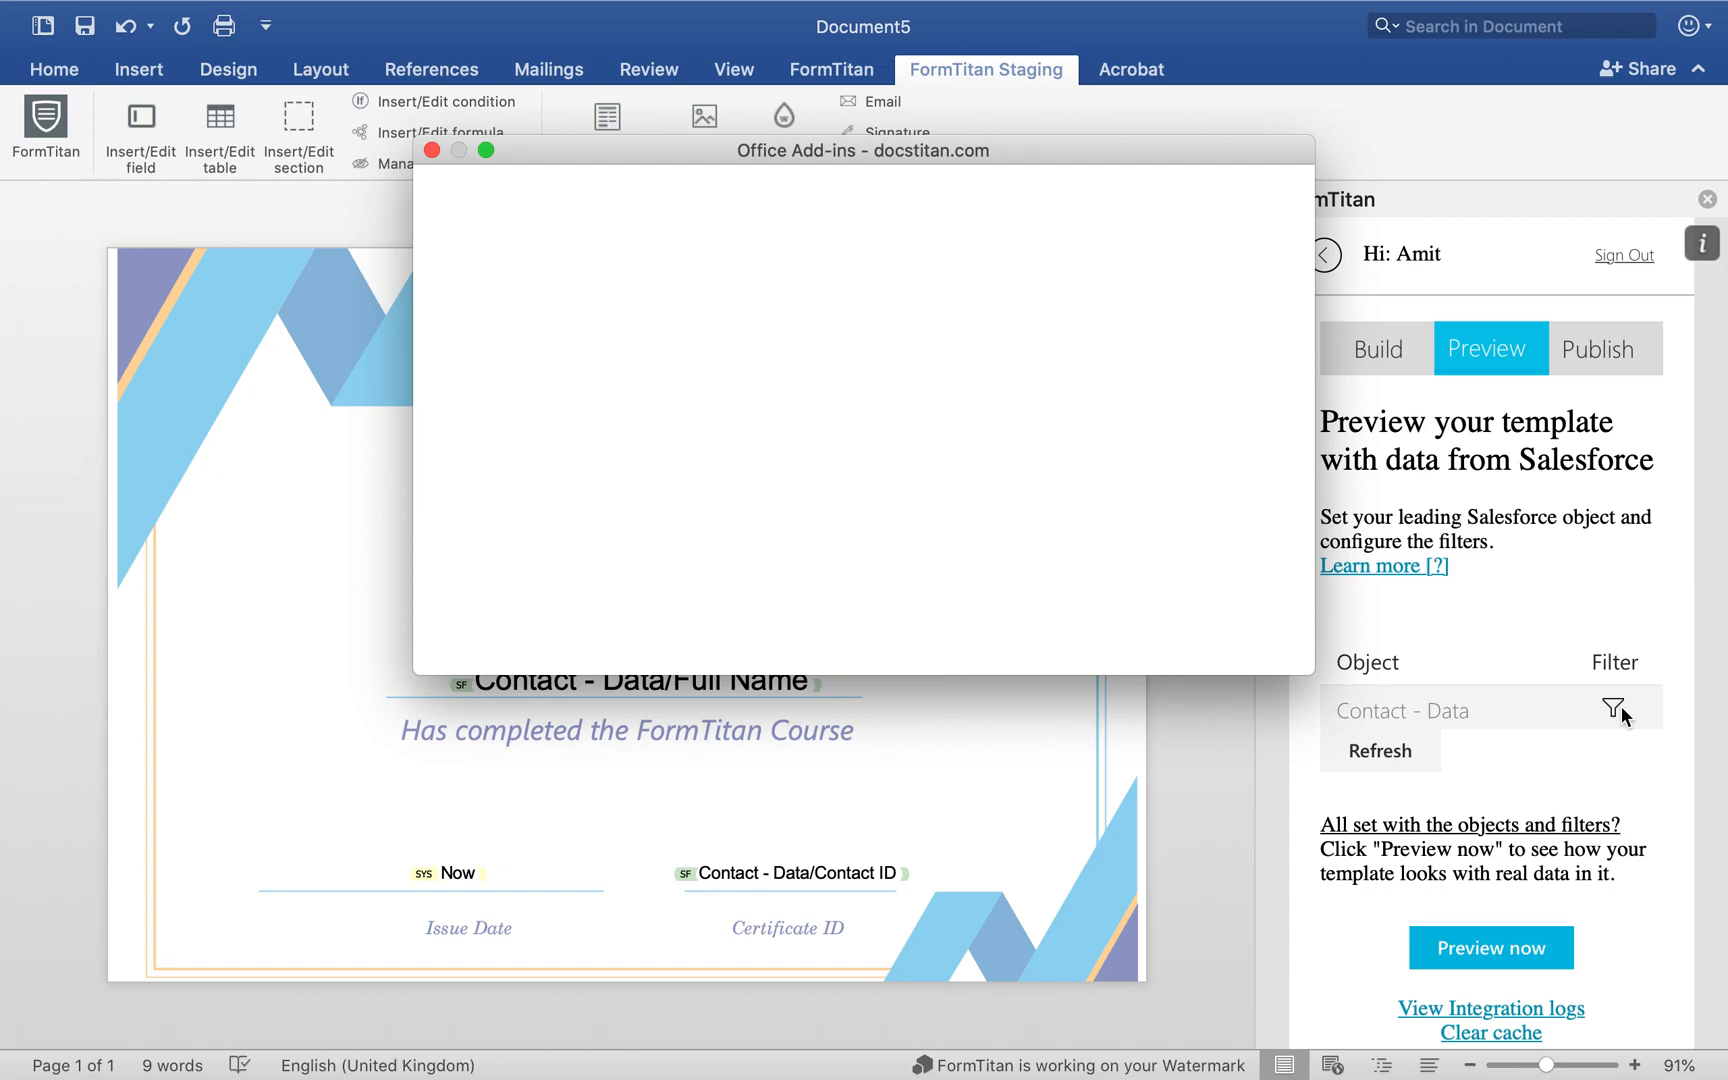
pyautogui.click(933, 354)
pyautogui.press('super+v')
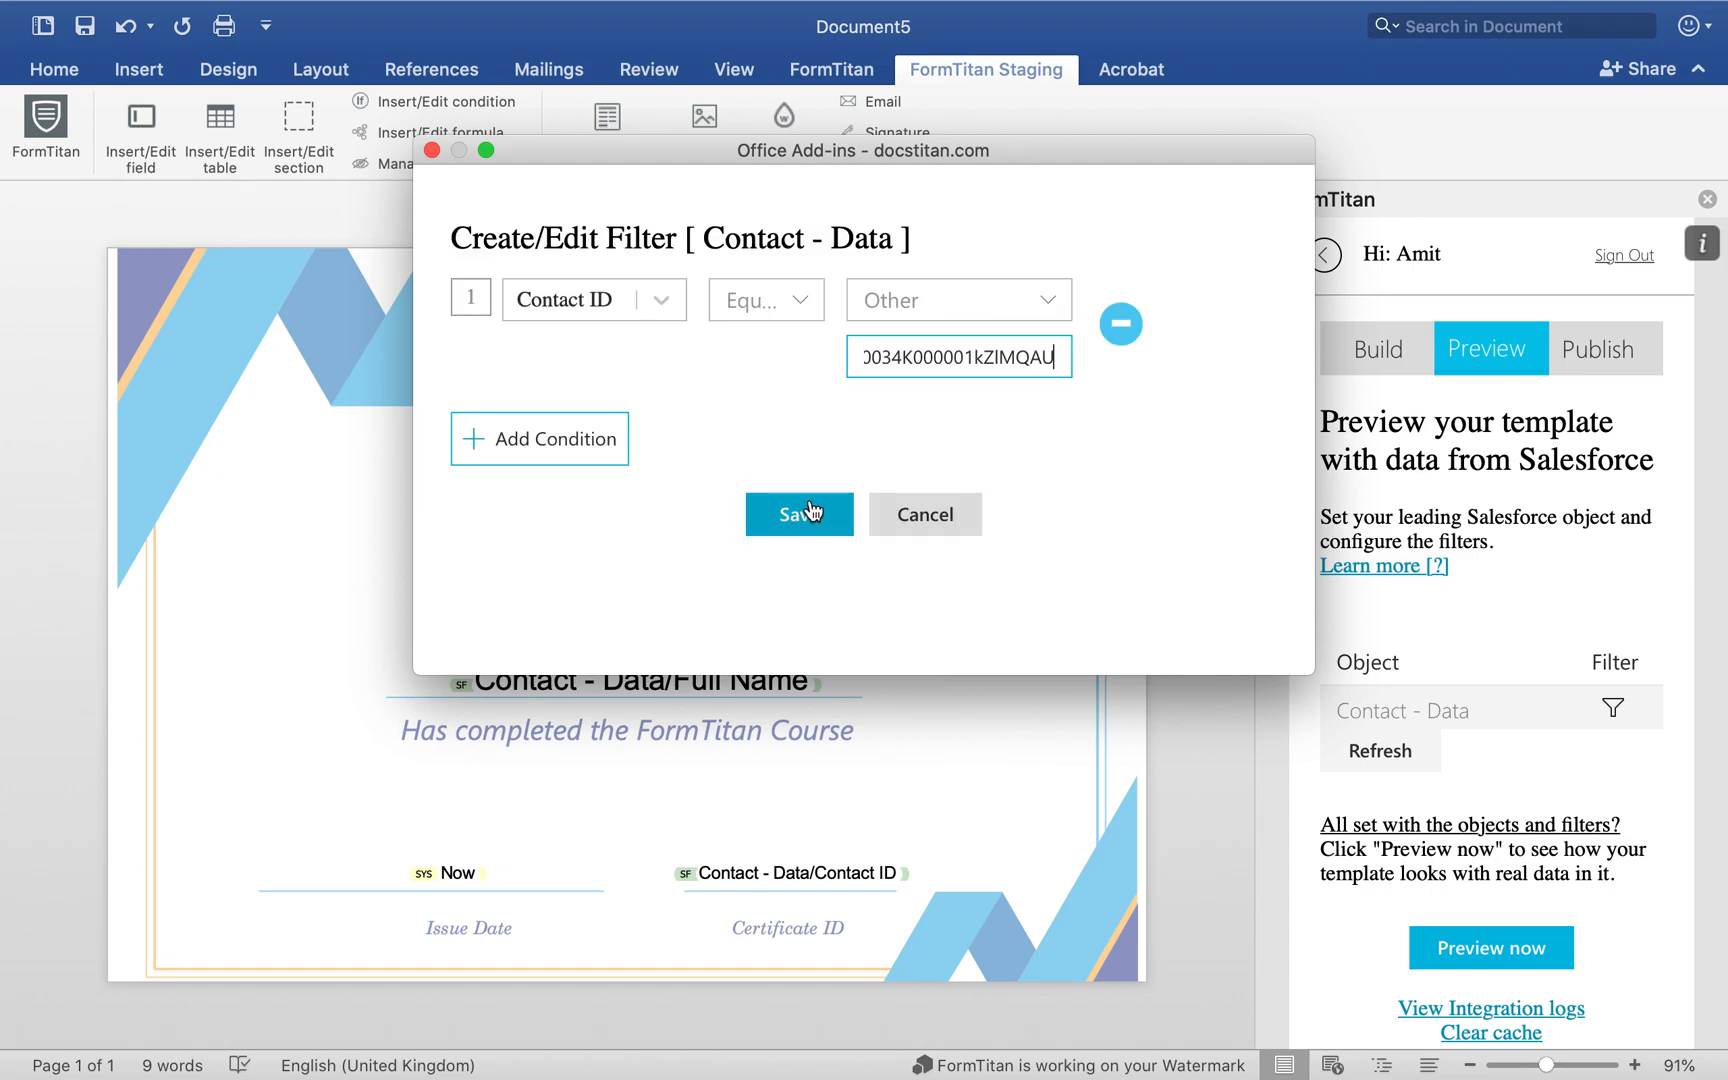
pyautogui.click(795, 512)
pyautogui.scroll(-2, 927, 500)
pyautogui.click(799, 617)
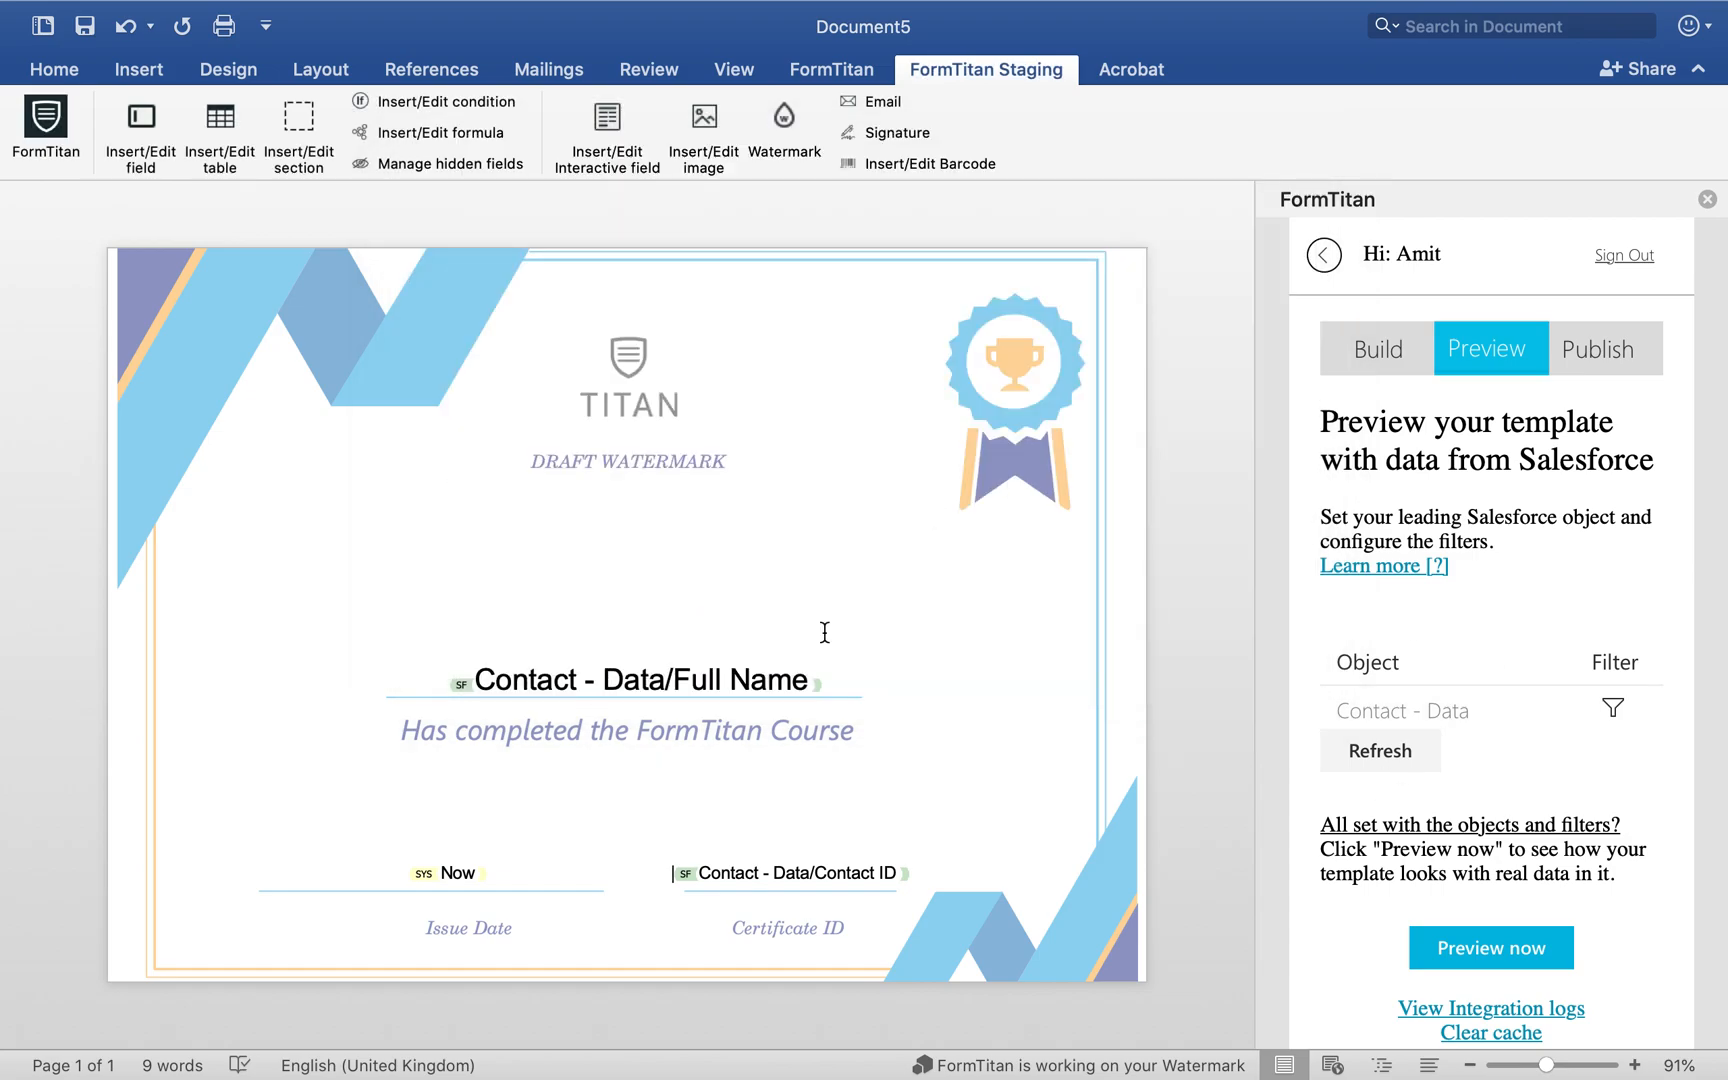
# Step: Preview the certificate with the Salesforce contact's data and close the preview document
pyautogui.click(1523, 945)
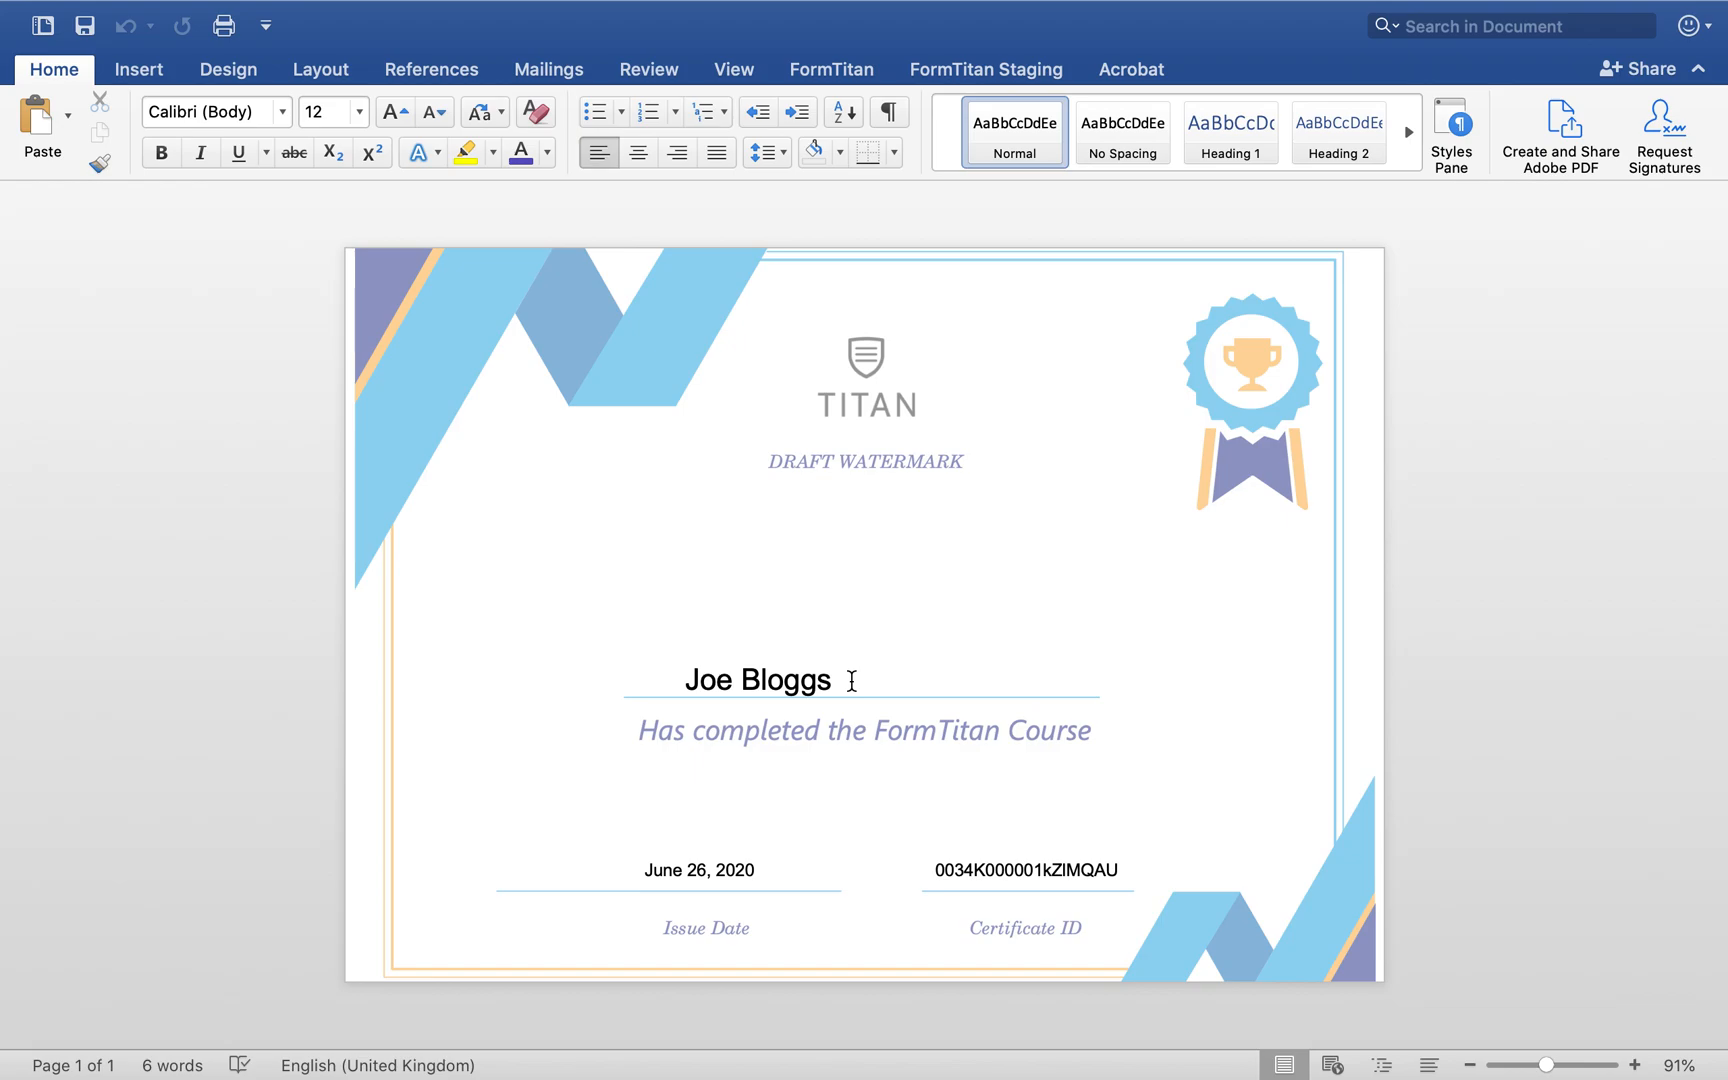
pyautogui.moveTo(217, 1)
pyautogui.click(25, 56)
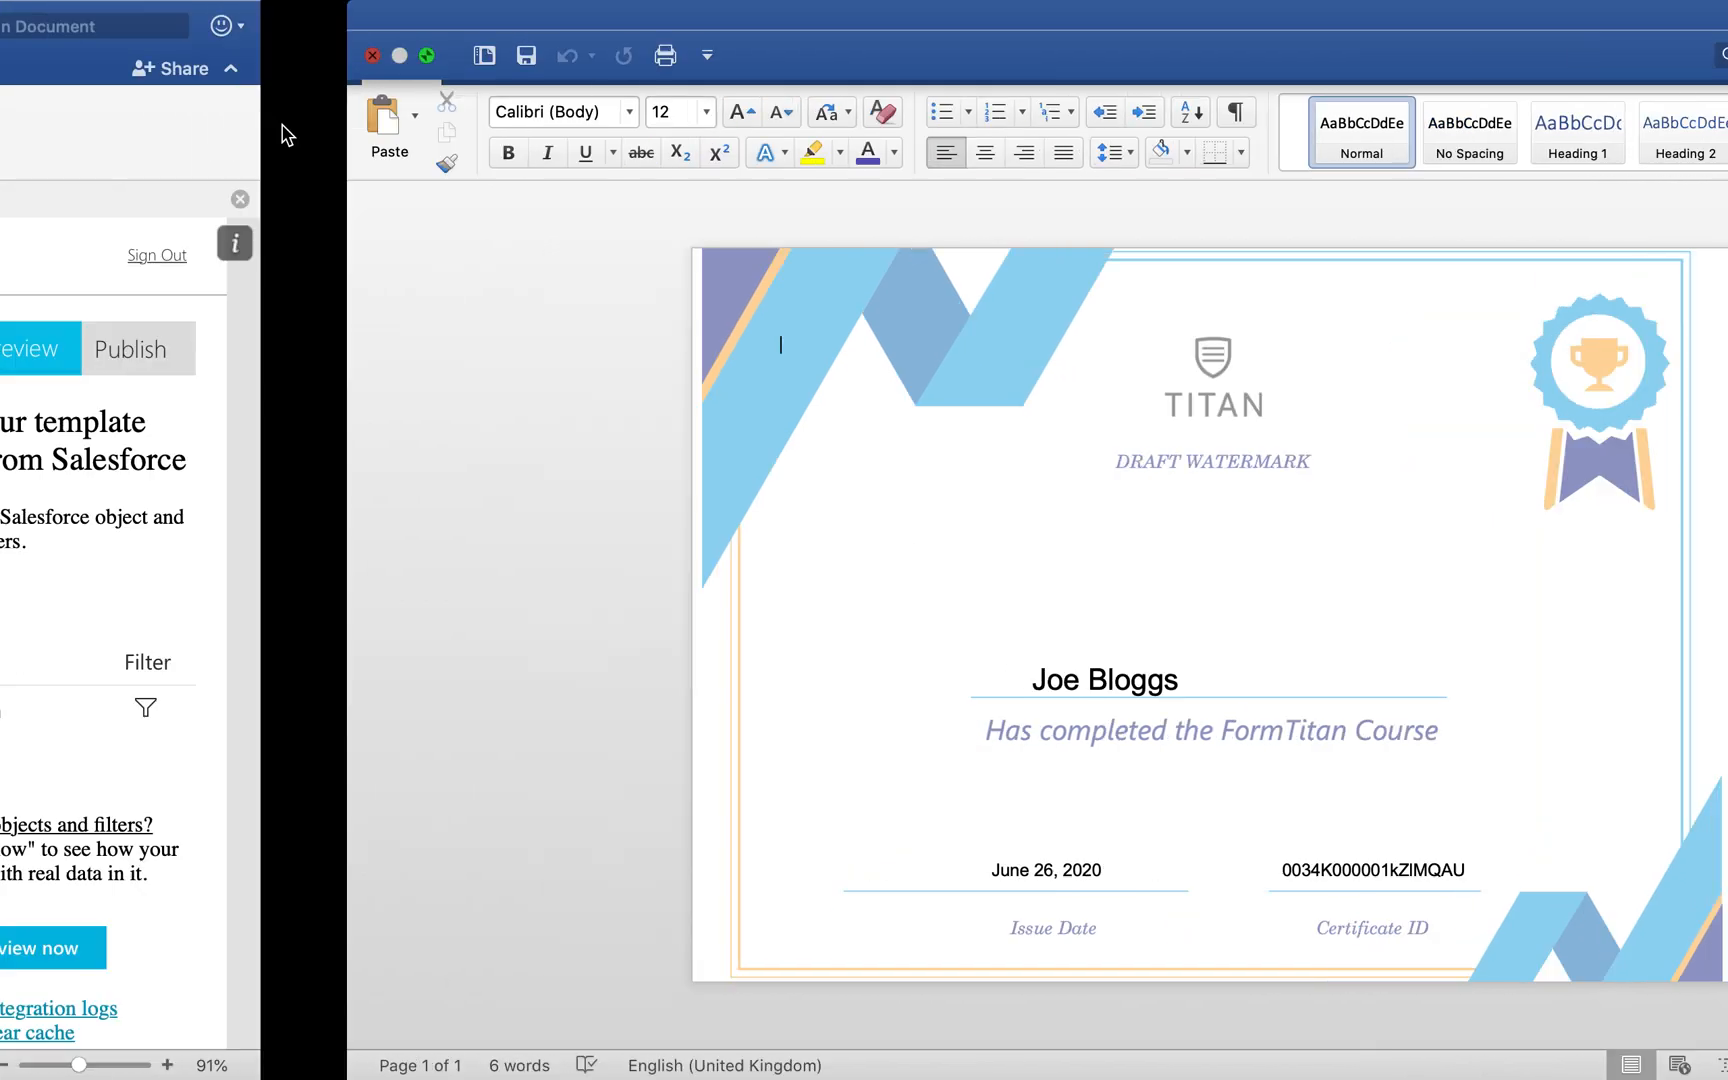
# Step: Shorten the Full Name field's placeholder by deleting the text in front of "Name"
pyautogui.click(679, 674)
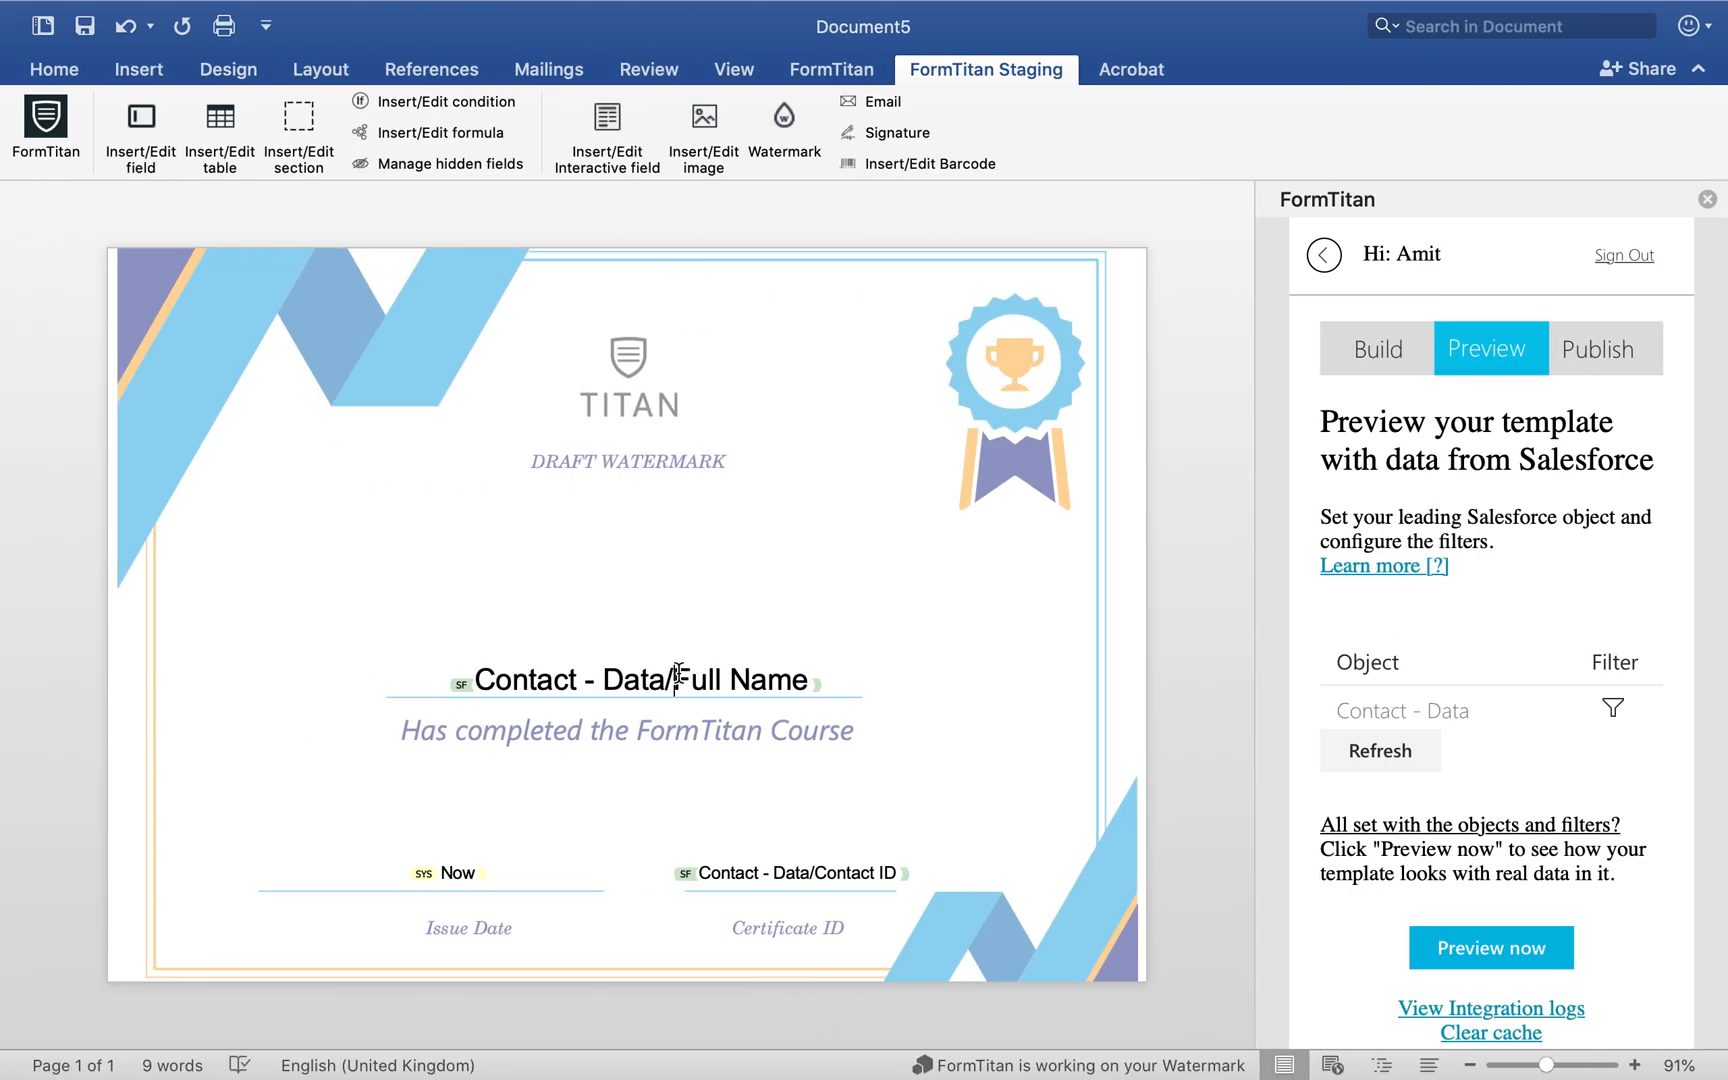
pyautogui.press('BackSpace')
pyautogui.press('BackSpace')
pyautogui.press('BackSpace')
pyautogui.press('BackSpace')
pyautogui.press('BackSpace')
pyautogui.press('Right')
pyautogui.press('Right')
pyautogui.press('Right')
pyautogui.press('Right')
pyautogui.press('Right')
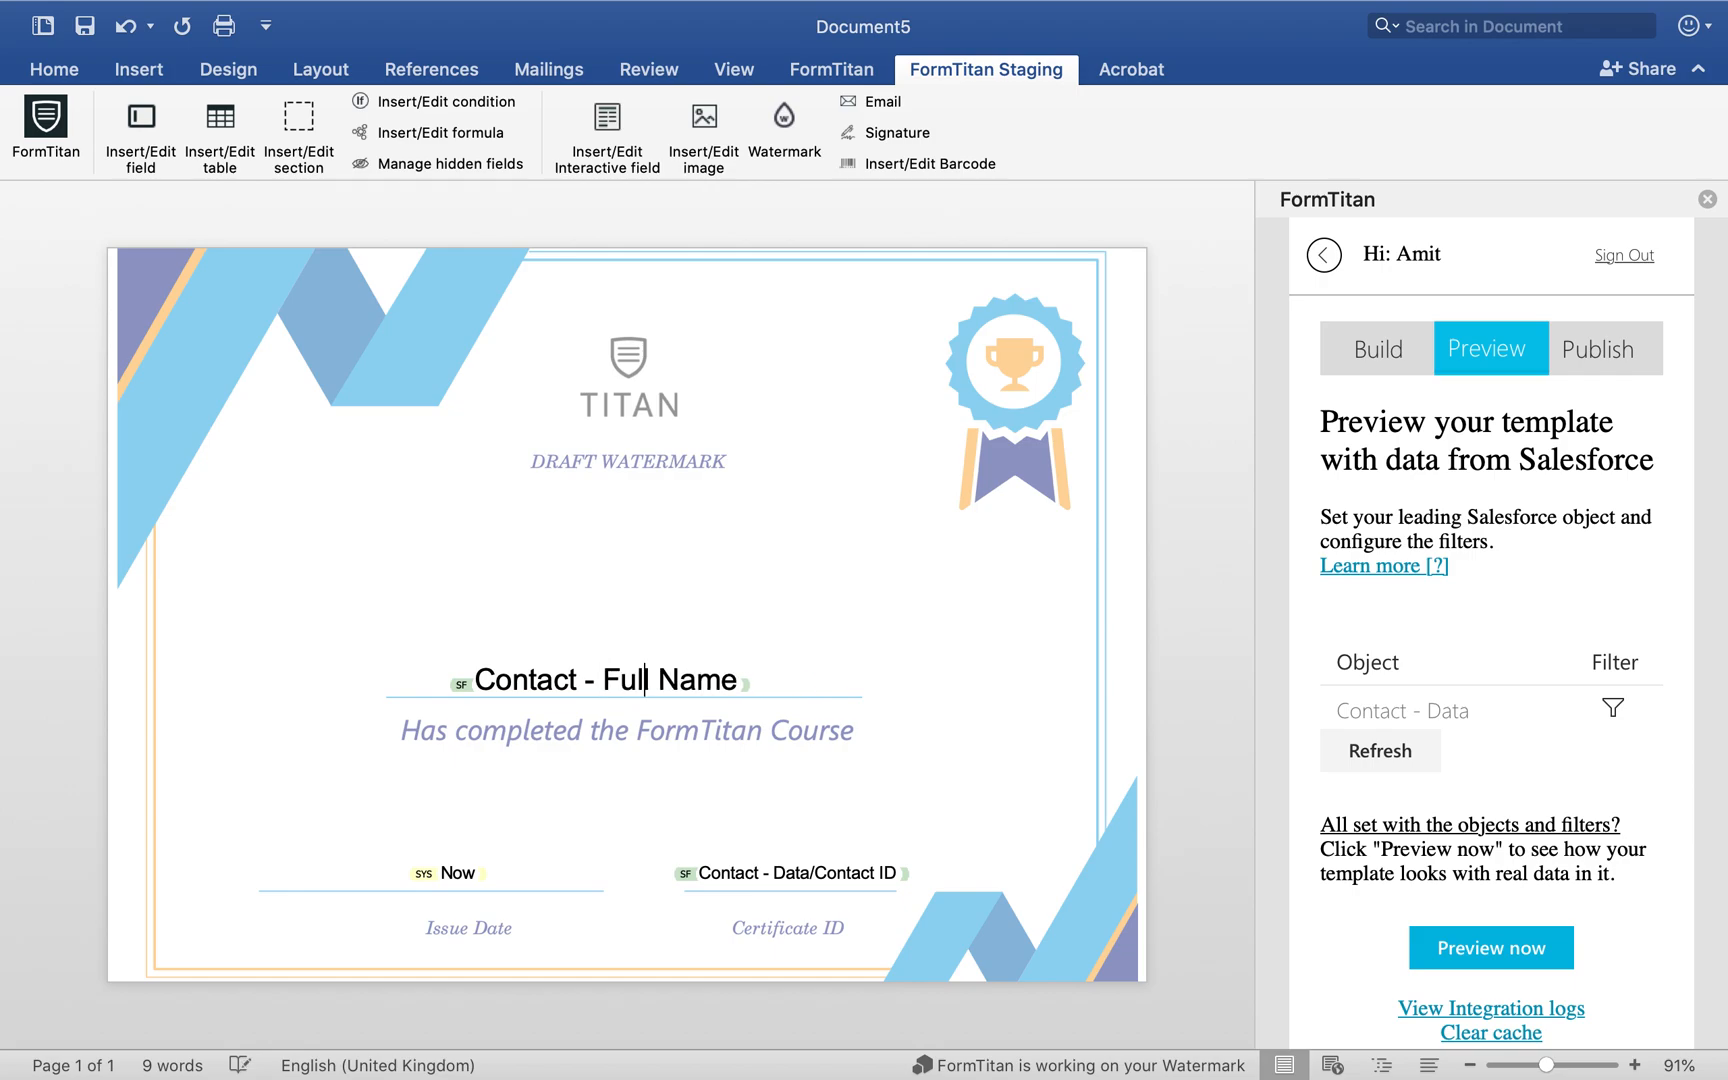
pyautogui.press('BackSpace')
pyautogui.press('BackSpace')
pyautogui.press('BackSpace')
pyautogui.press('BackSpace')
pyautogui.press('BackSpace')
pyautogui.press('BackSpace')
pyautogui.press('BackSpace')
pyautogui.press('BackSpace')
pyautogui.press('BackSpace')
pyautogui.press('BackSpace')
pyautogui.press('BackSpace')
pyautogui.press('BackSpace')
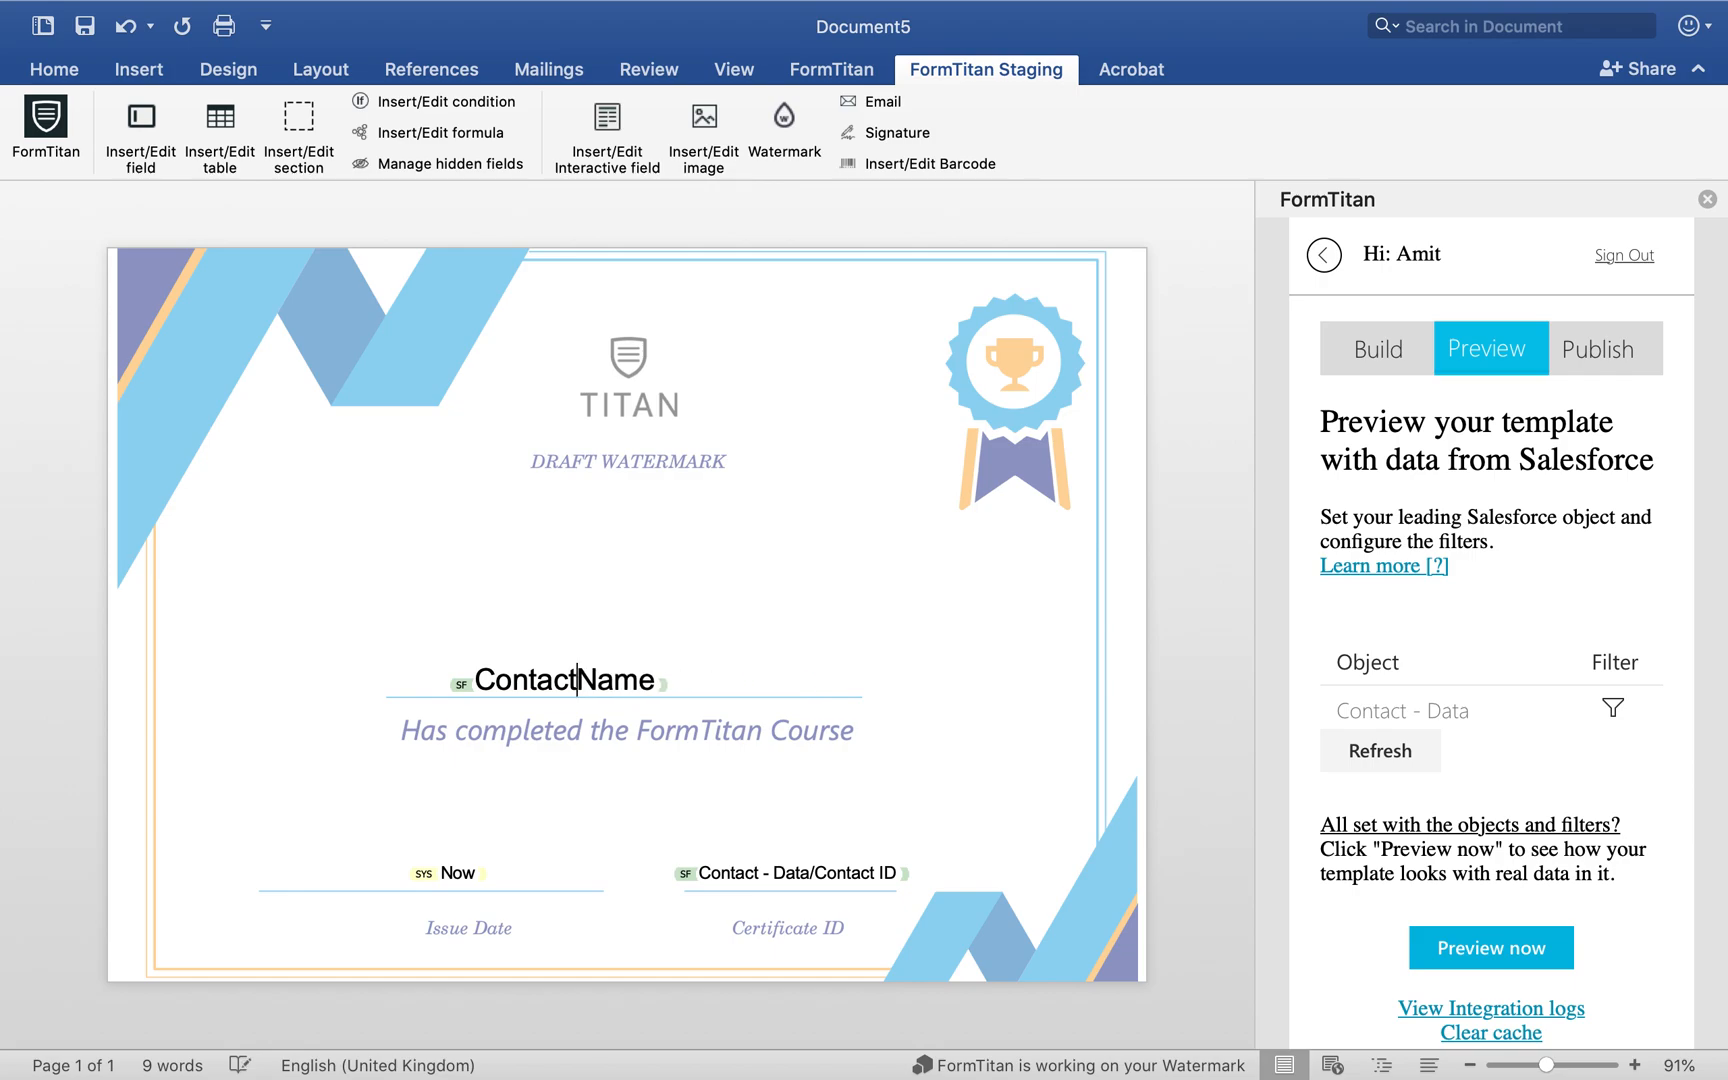
pyautogui.press('BackSpace')
pyautogui.press('BackSpace')
pyautogui.press('BackSpace')
pyautogui.press('BackSpace')
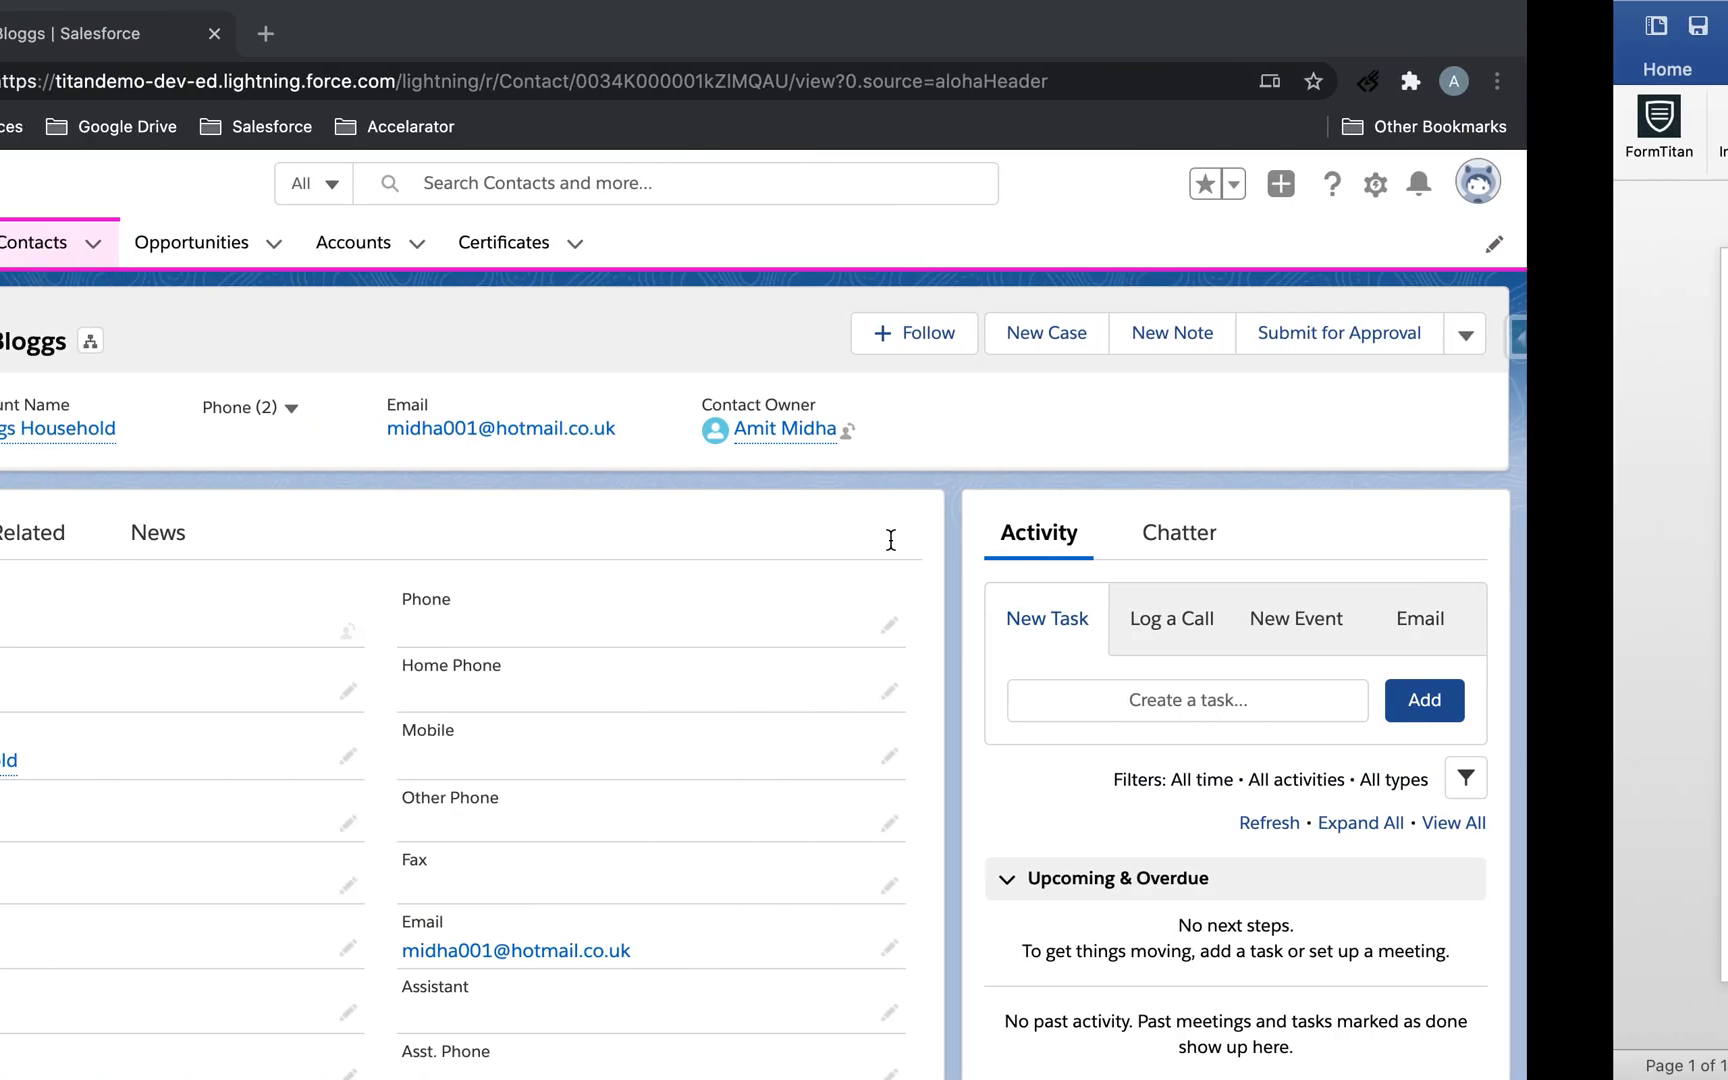
# Step: Examine the certificate image in the Rich Text Field of the Salesforce contact record
pyautogui.scroll(-10, 890, 539)
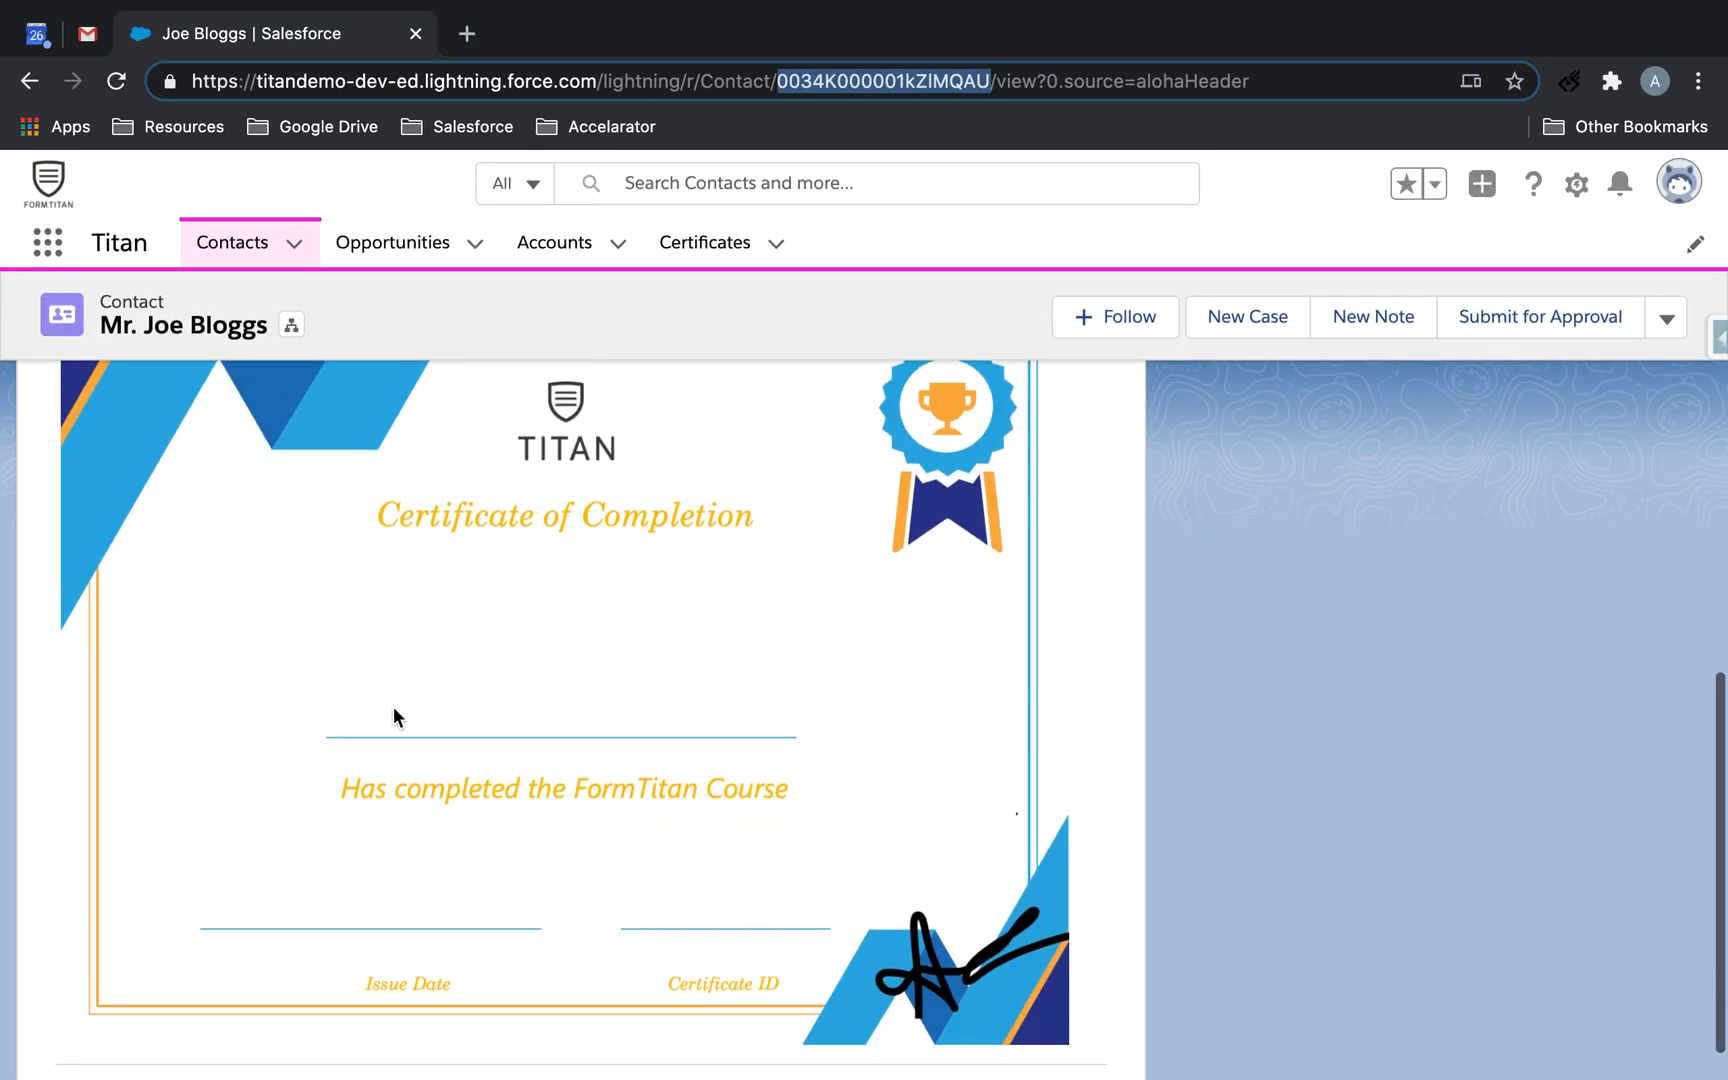
pyautogui.scroll(2, 658, 568)
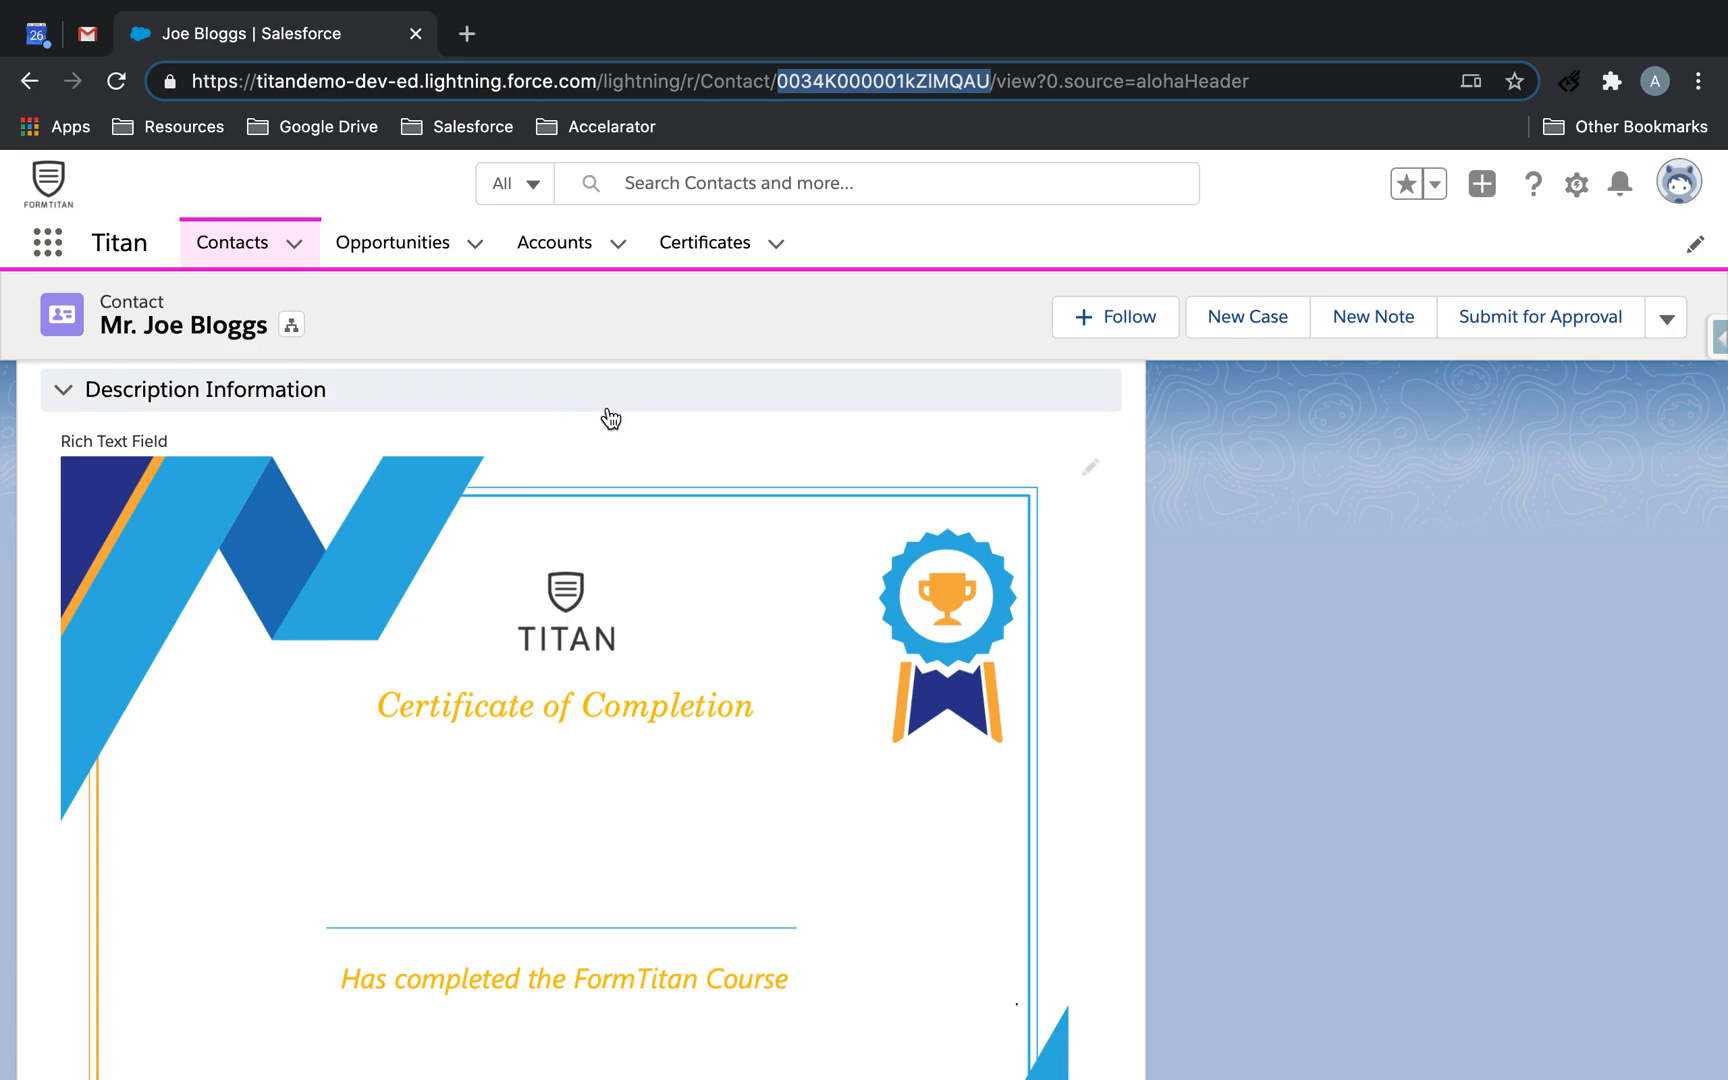
pyautogui.scroll(-2, 728, 770)
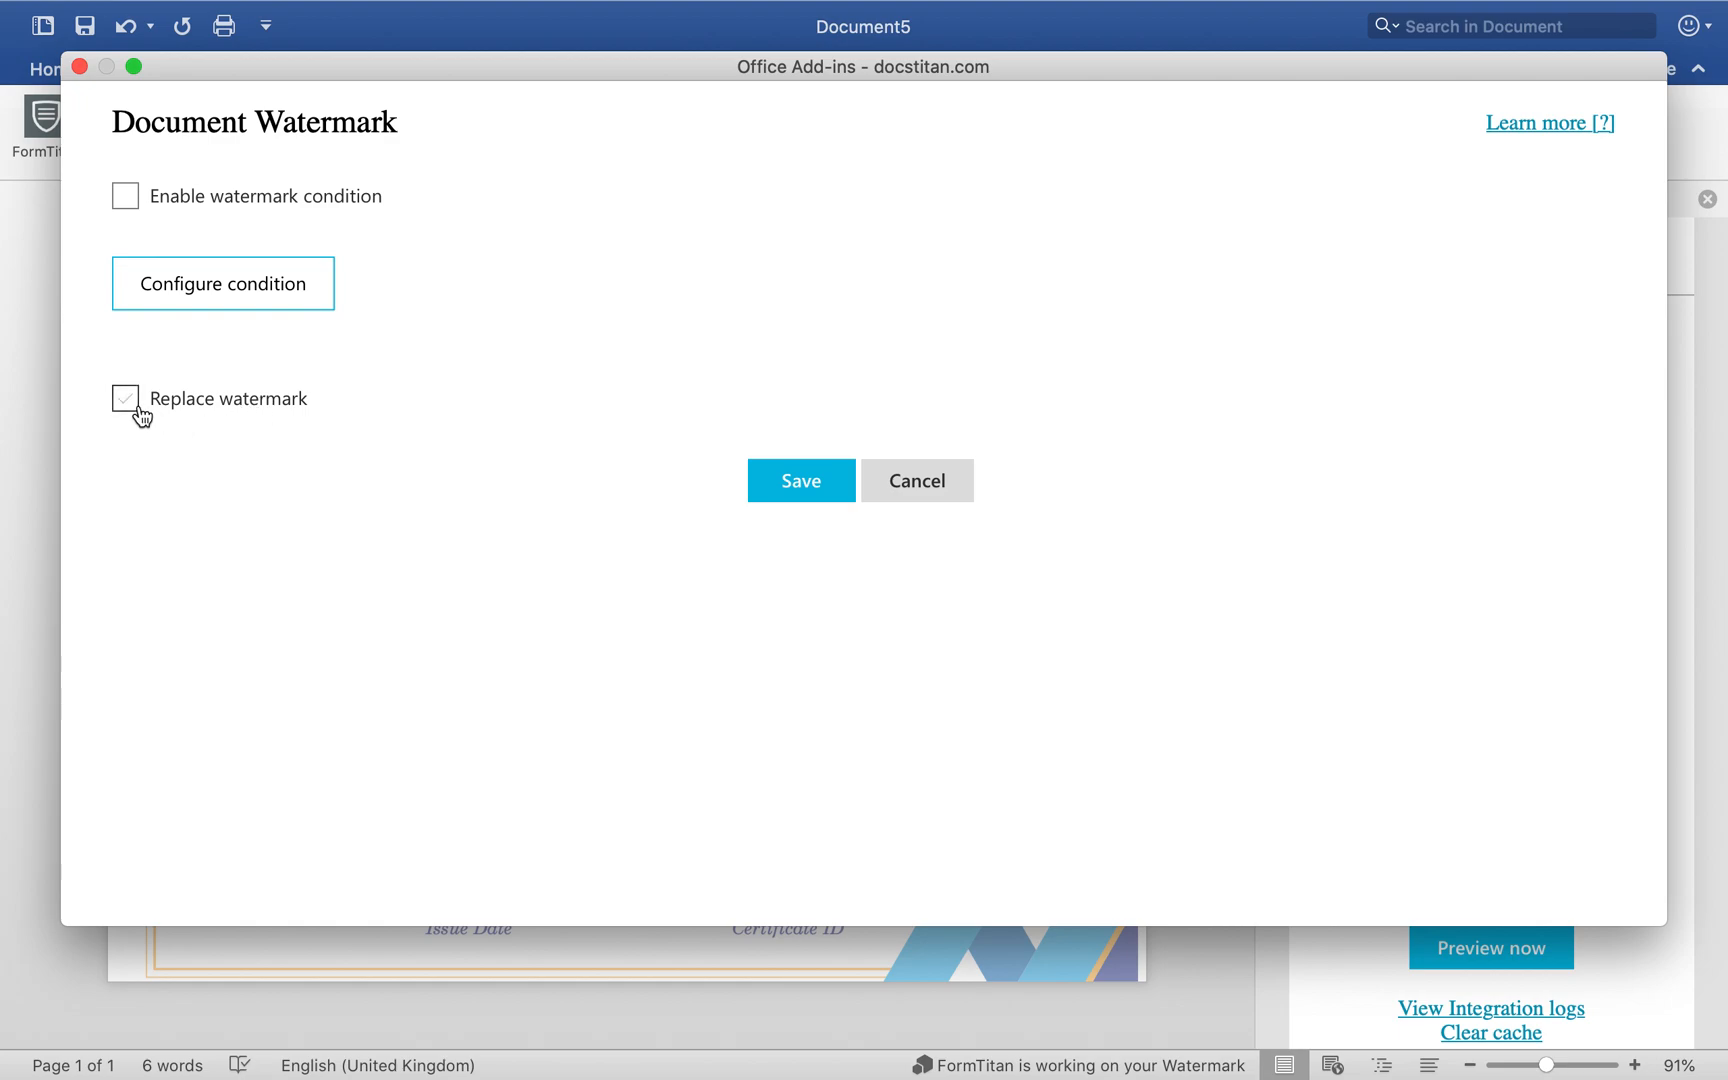
# Step: Enable watermark replacement using the Rich Text Field of the Contact - Data object and save the watermark settings
pyautogui.click(141, 416)
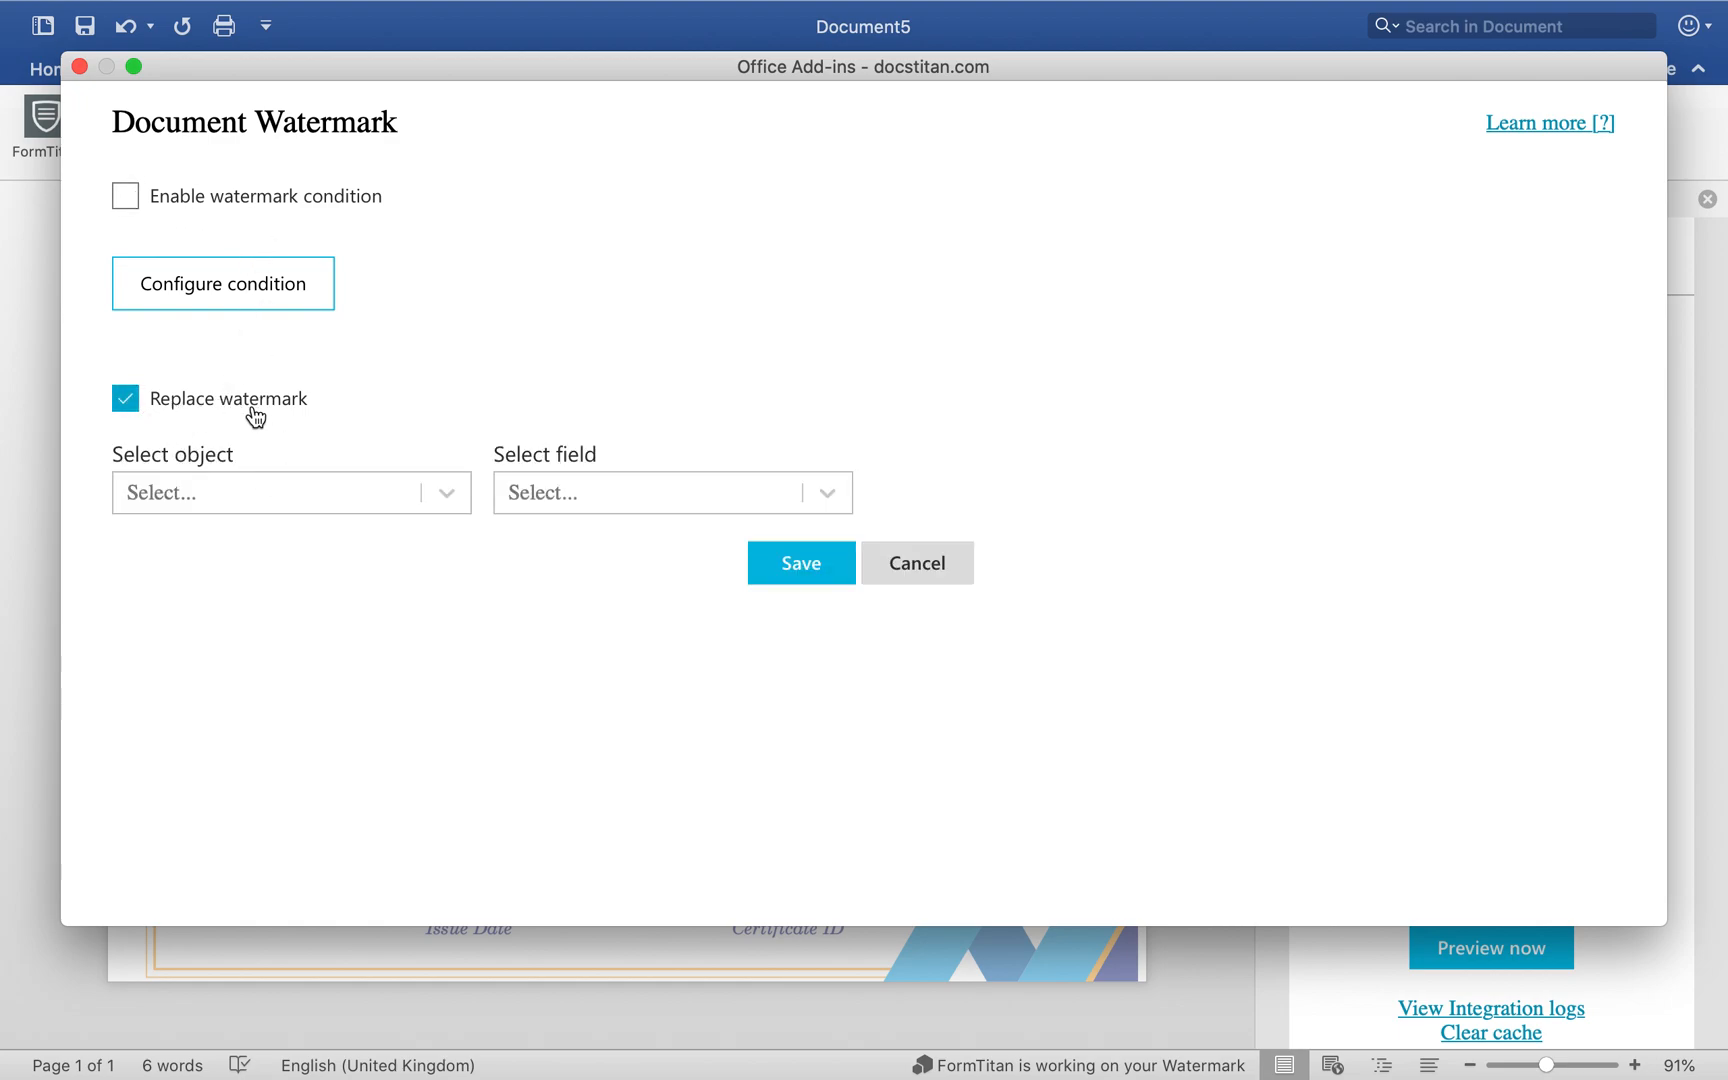
pyautogui.click(270, 492)
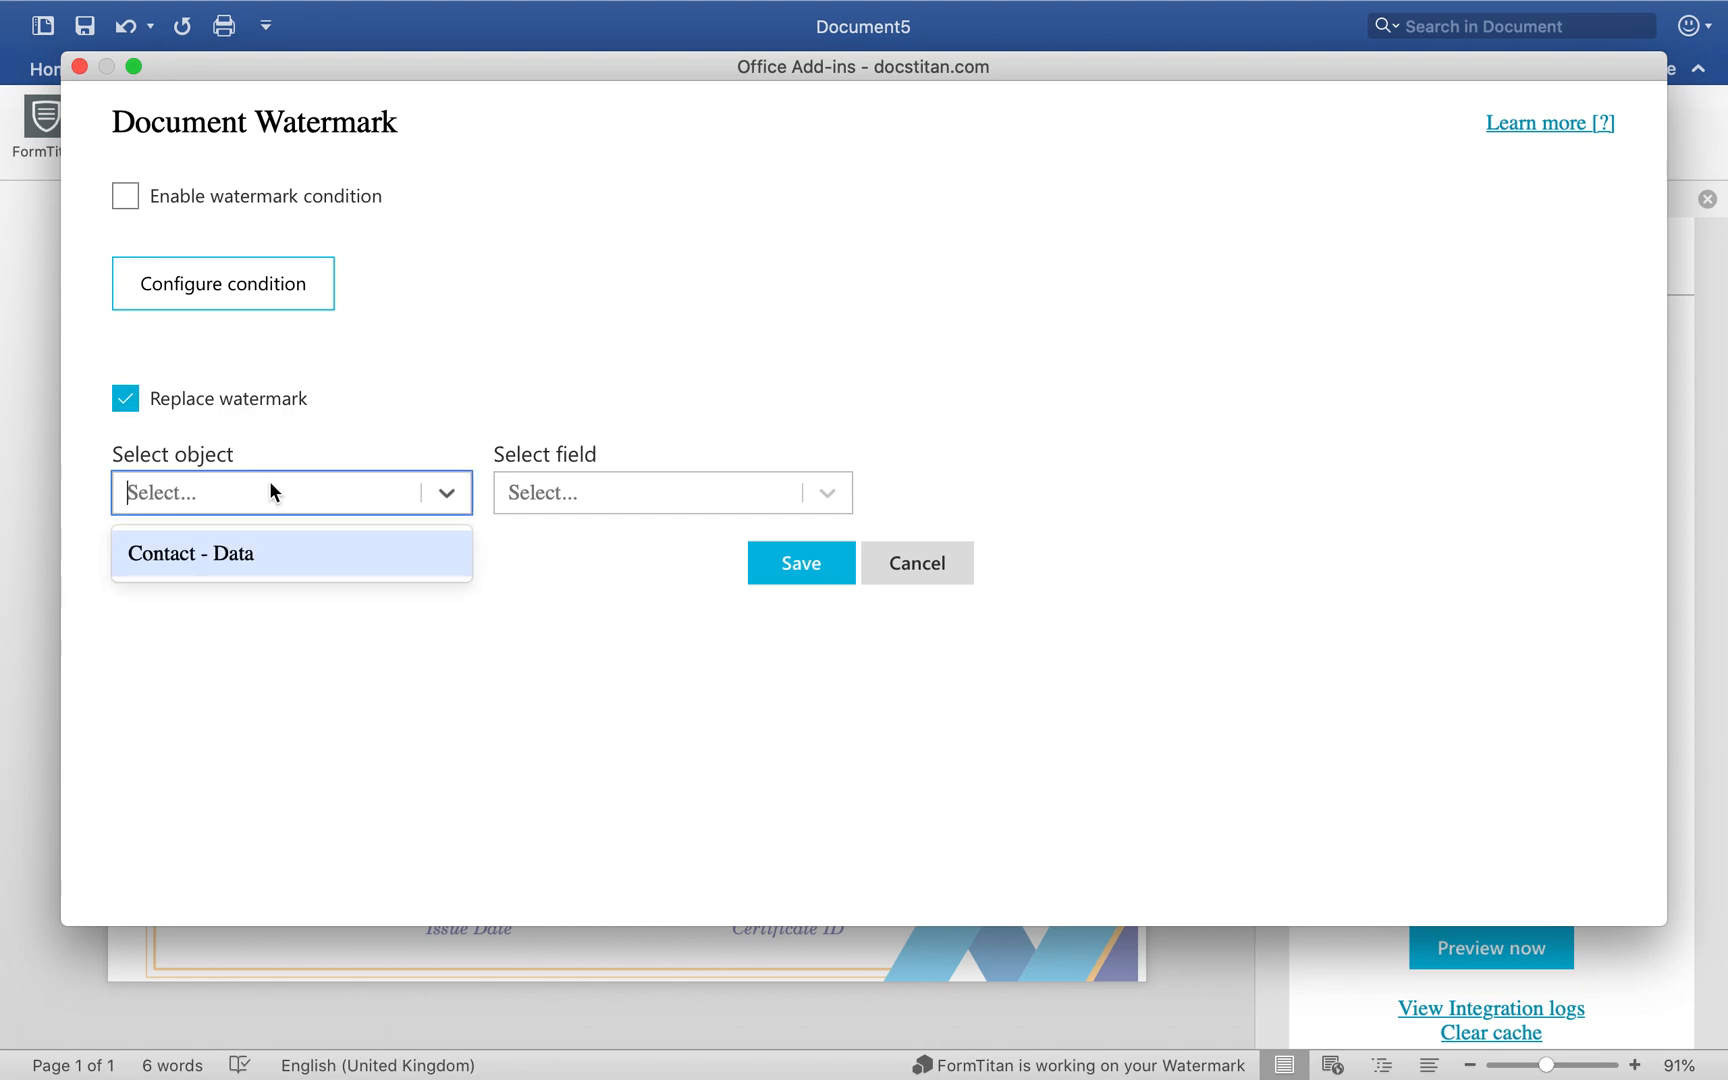
pyautogui.click(241, 549)
pyautogui.click(597, 498)
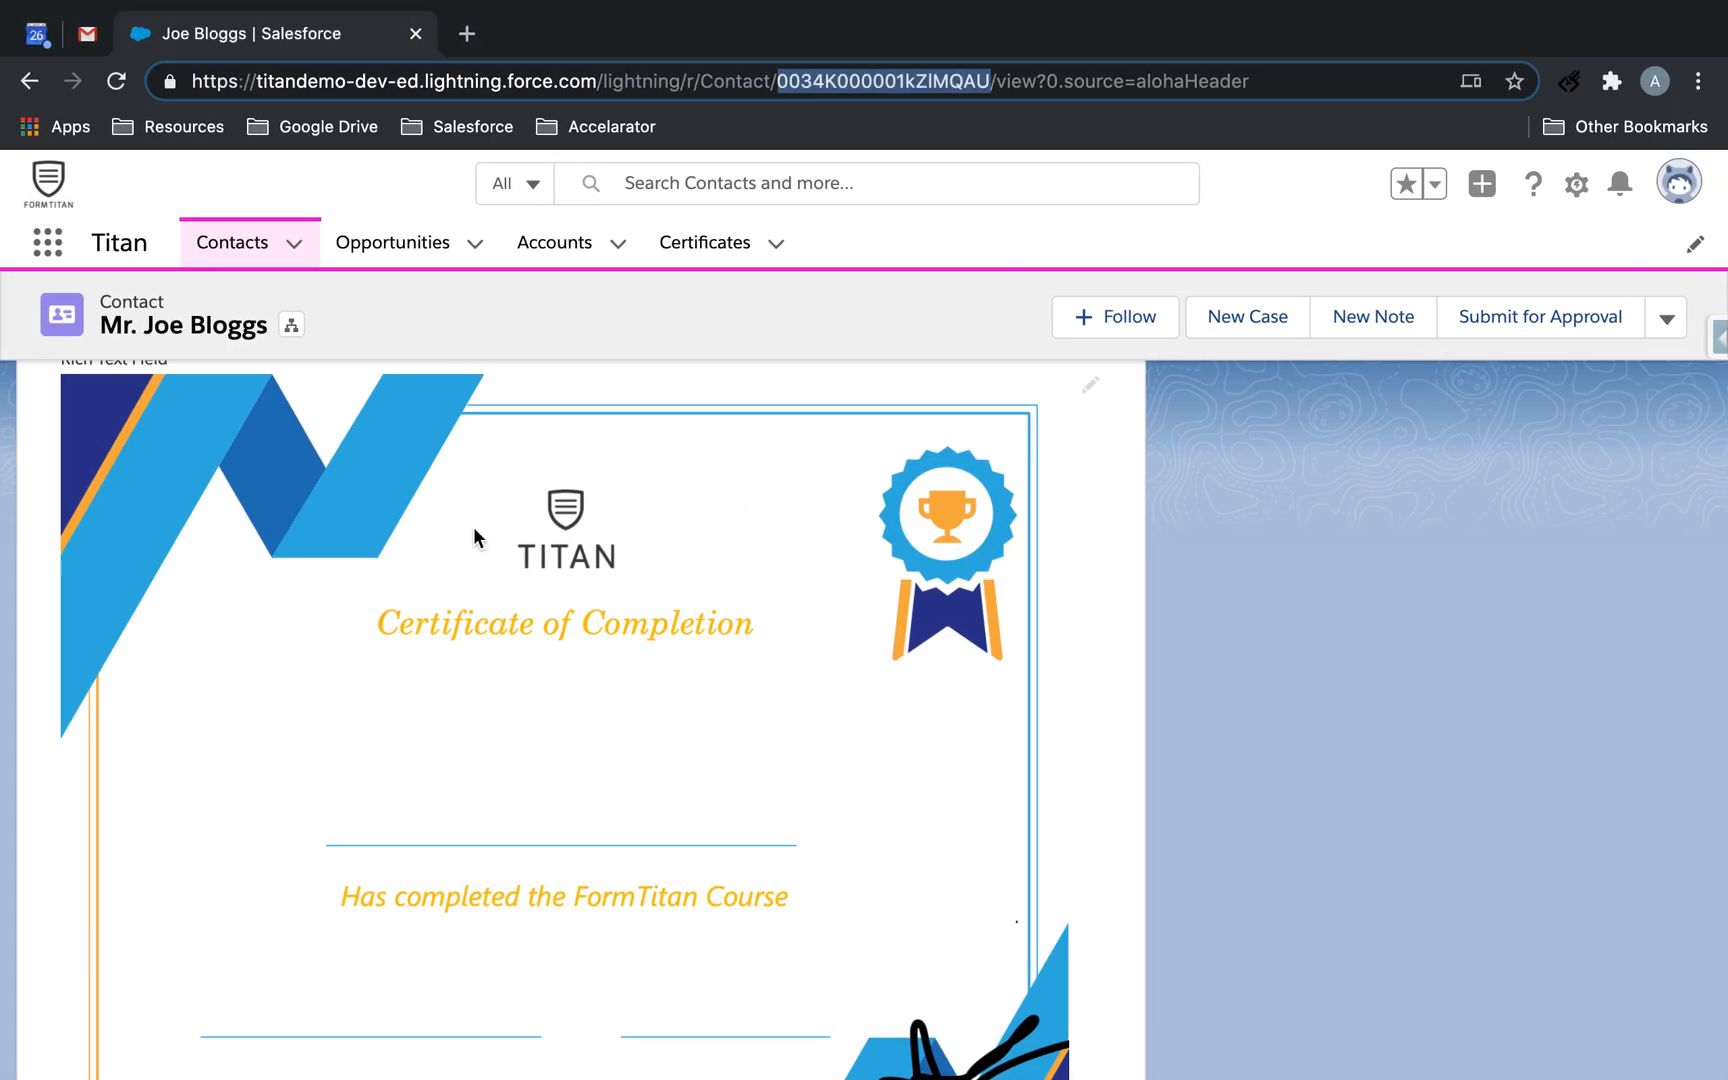
pyautogui.scroll(4, 473, 536)
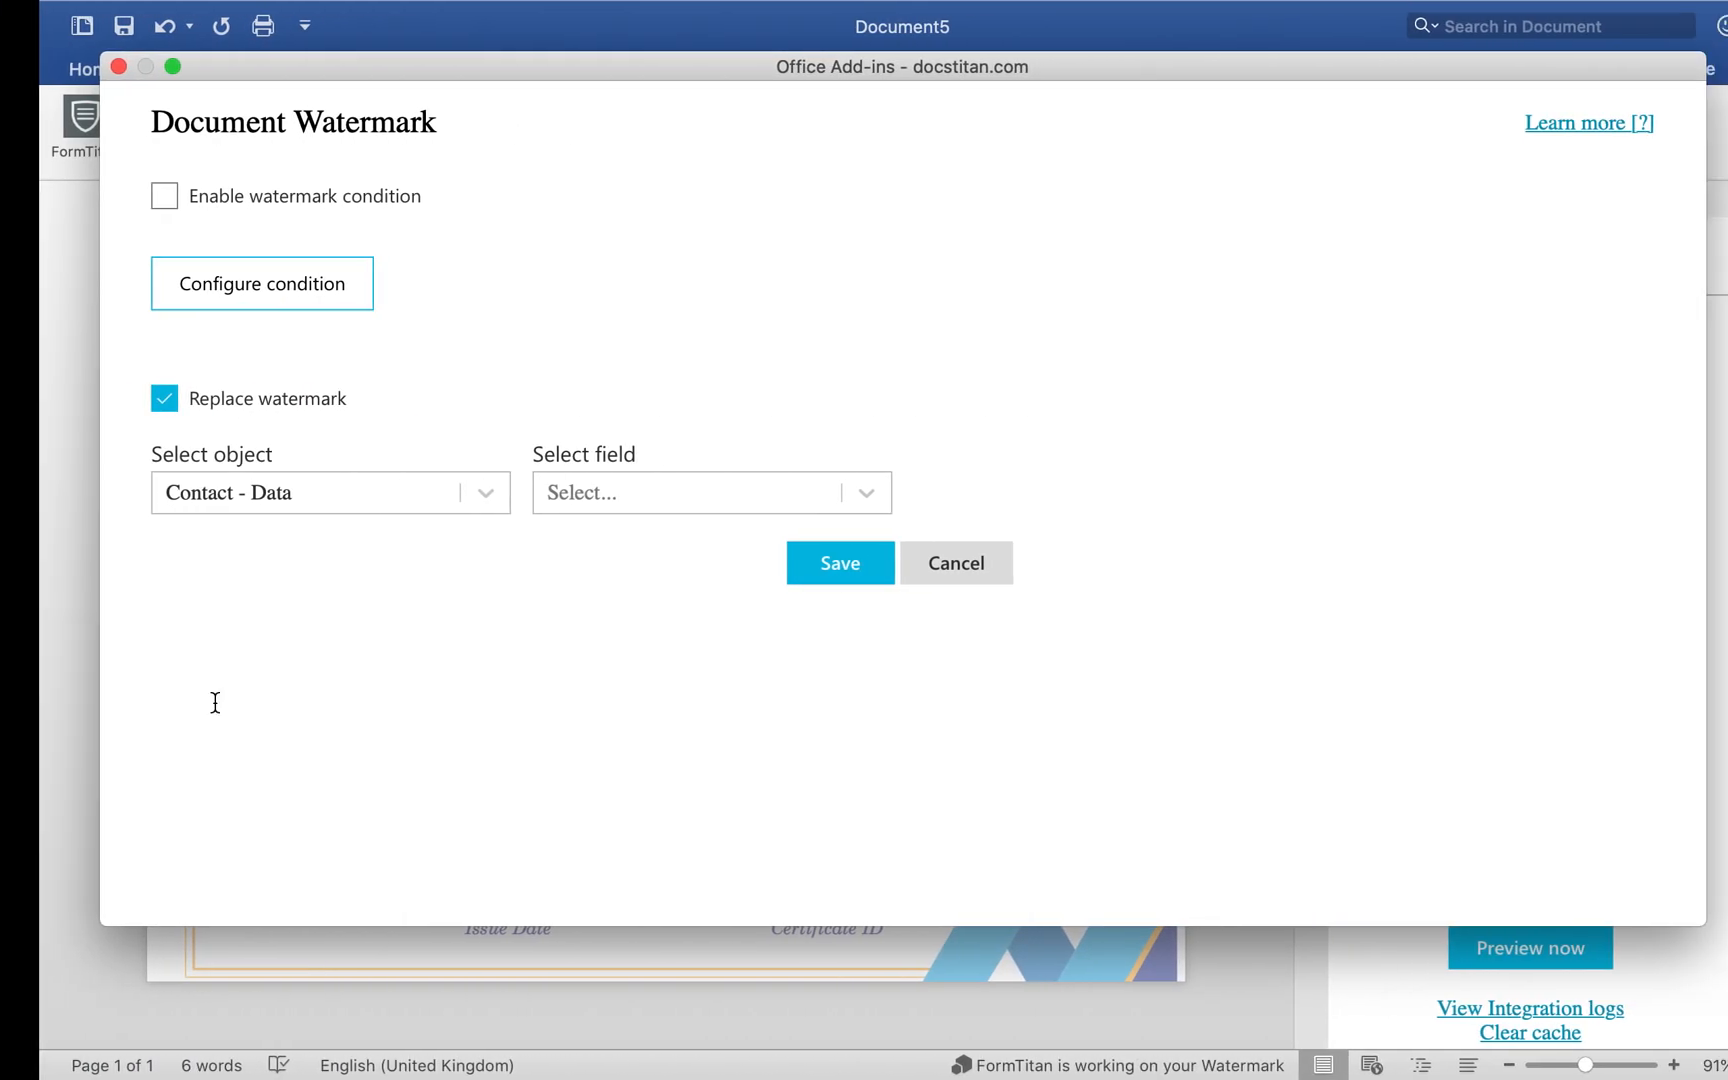
pyautogui.click(680, 478)
pyautogui.write('rich')
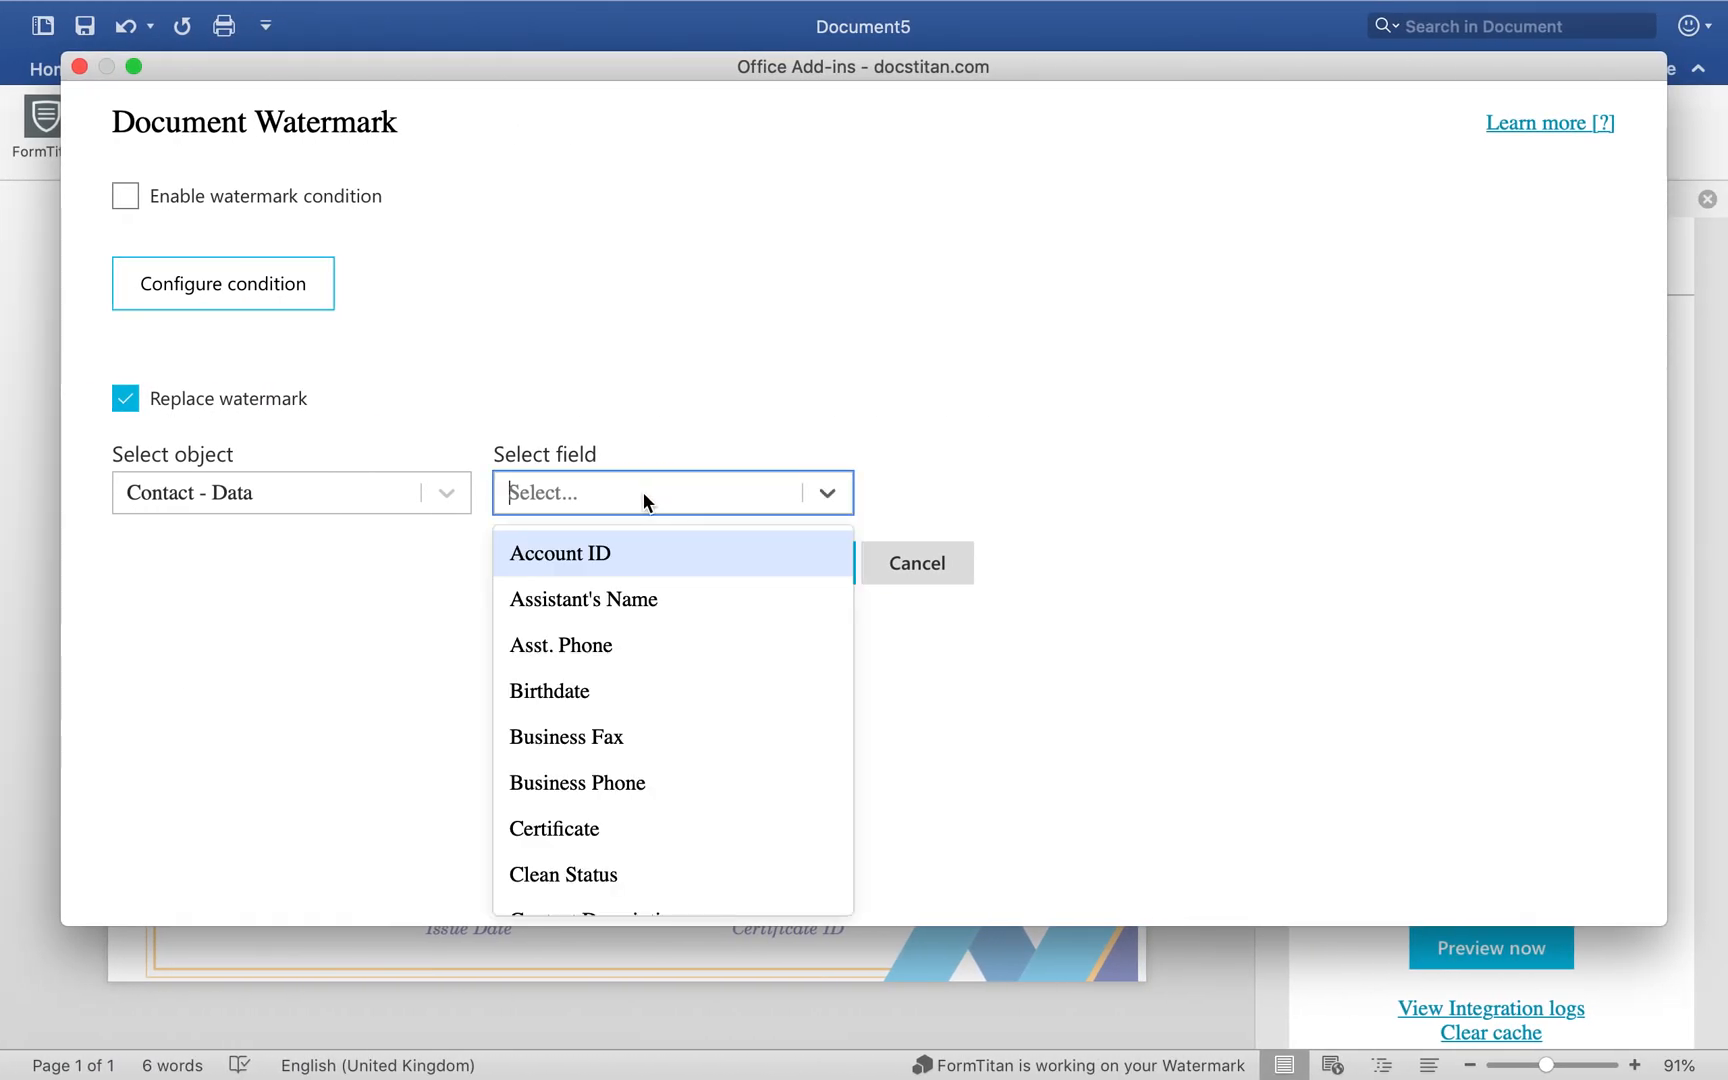
pyautogui.click(622, 568)
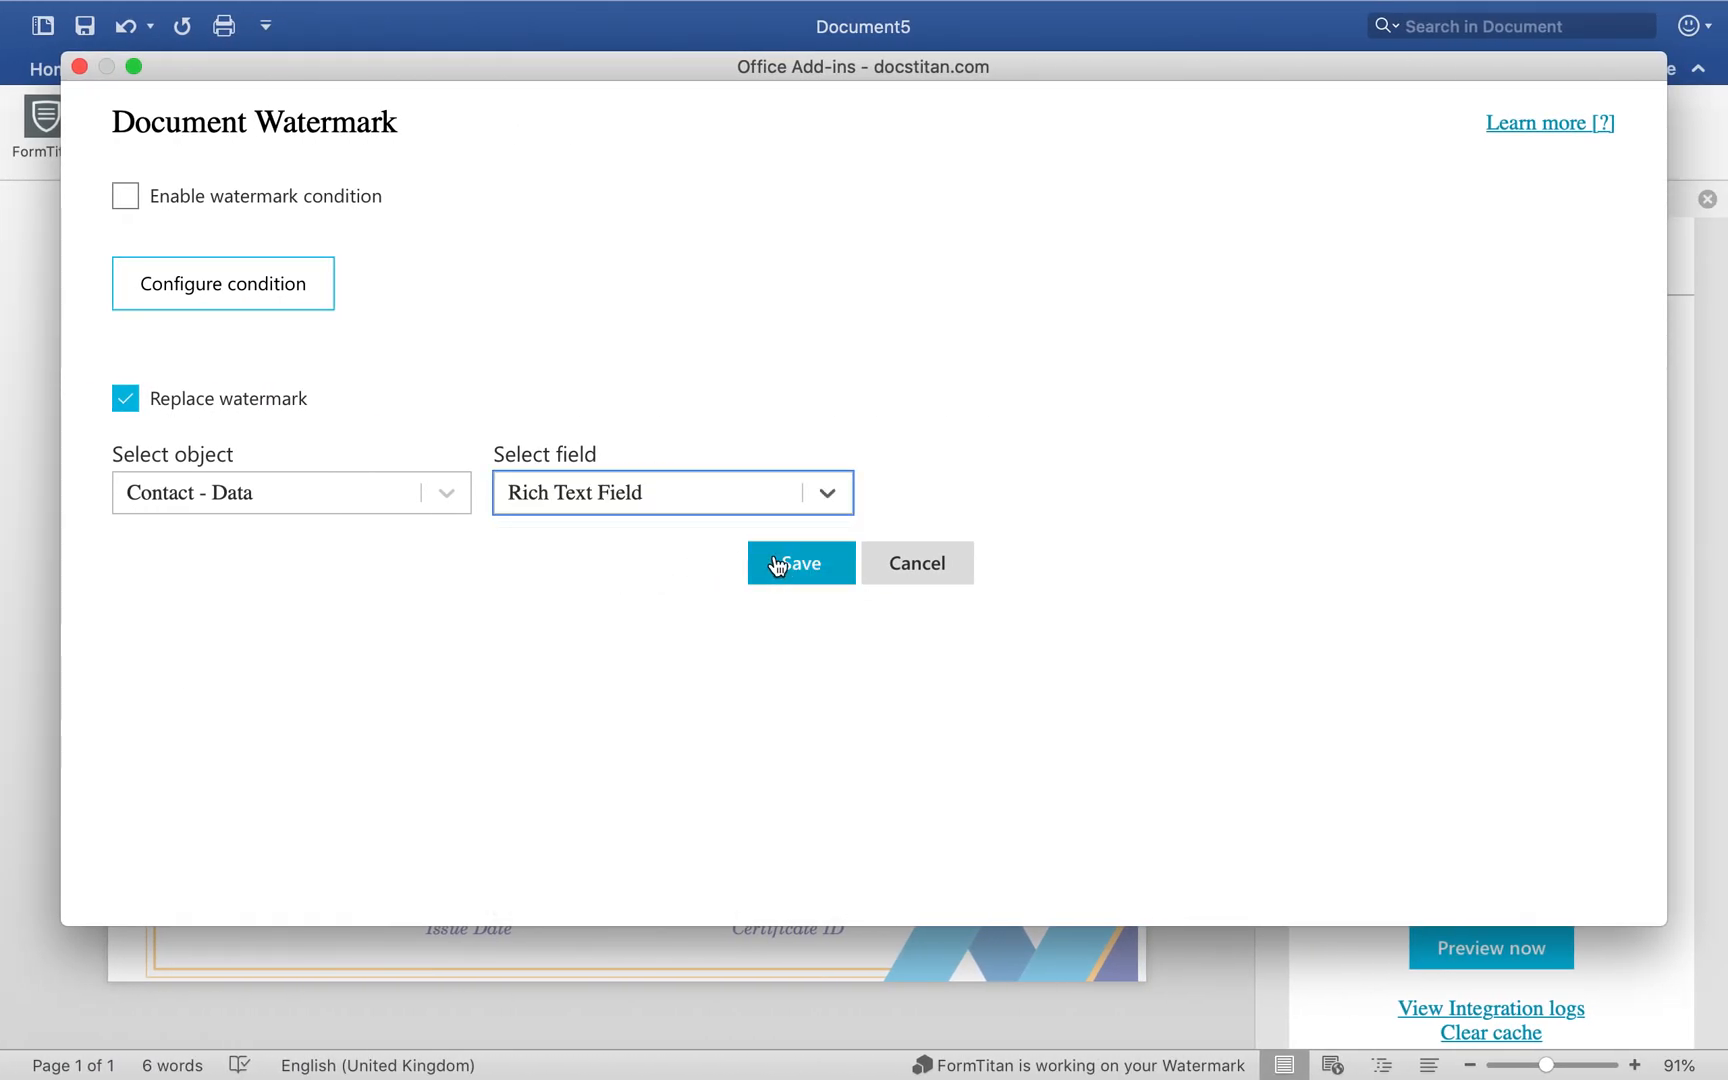
pyautogui.click(775, 564)
# Step: Preview the certificate with the replaced watermark, compare it with the Salesforce contact's image, and close the preview document
pyautogui.click(1555, 956)
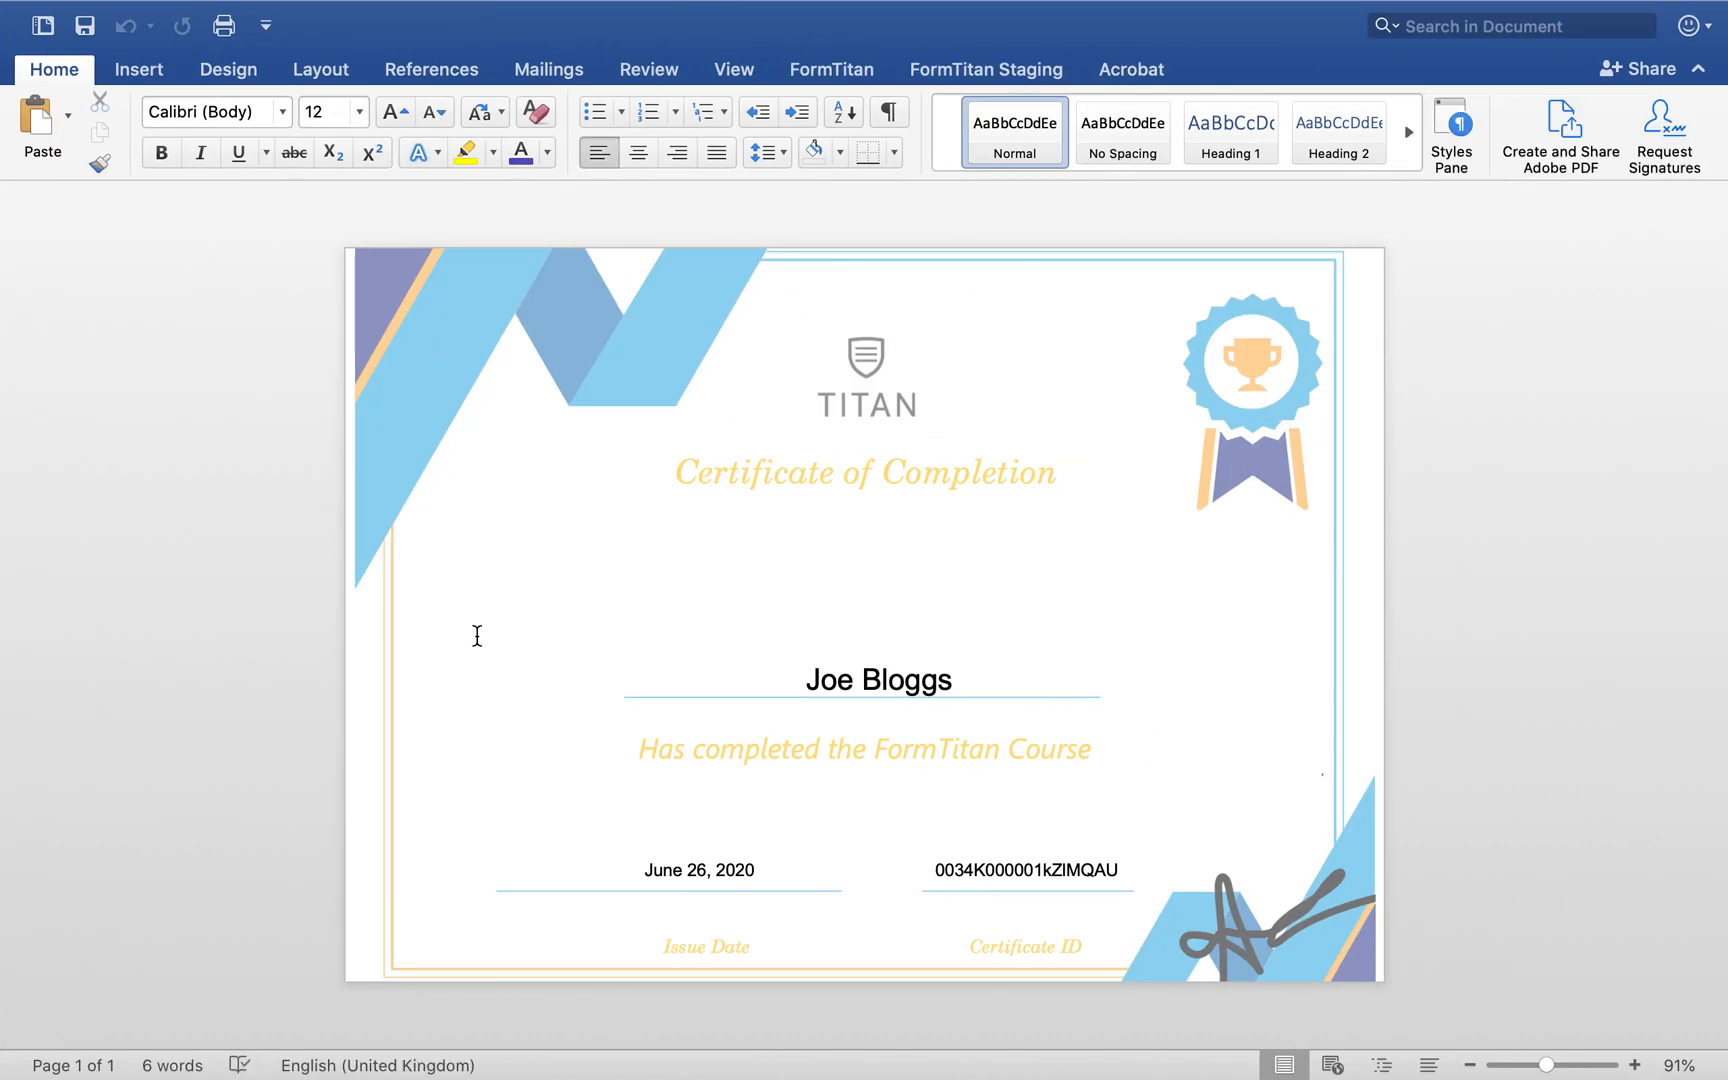
pyautogui.hotkey('ctrl', 'Left')
pyautogui.hotkey('ctrl', 'Left')
pyautogui.hotkey('ctrl', 'Right')
pyautogui.hotkey('ctrl', 'Right')
pyautogui.moveTo(153, 44)
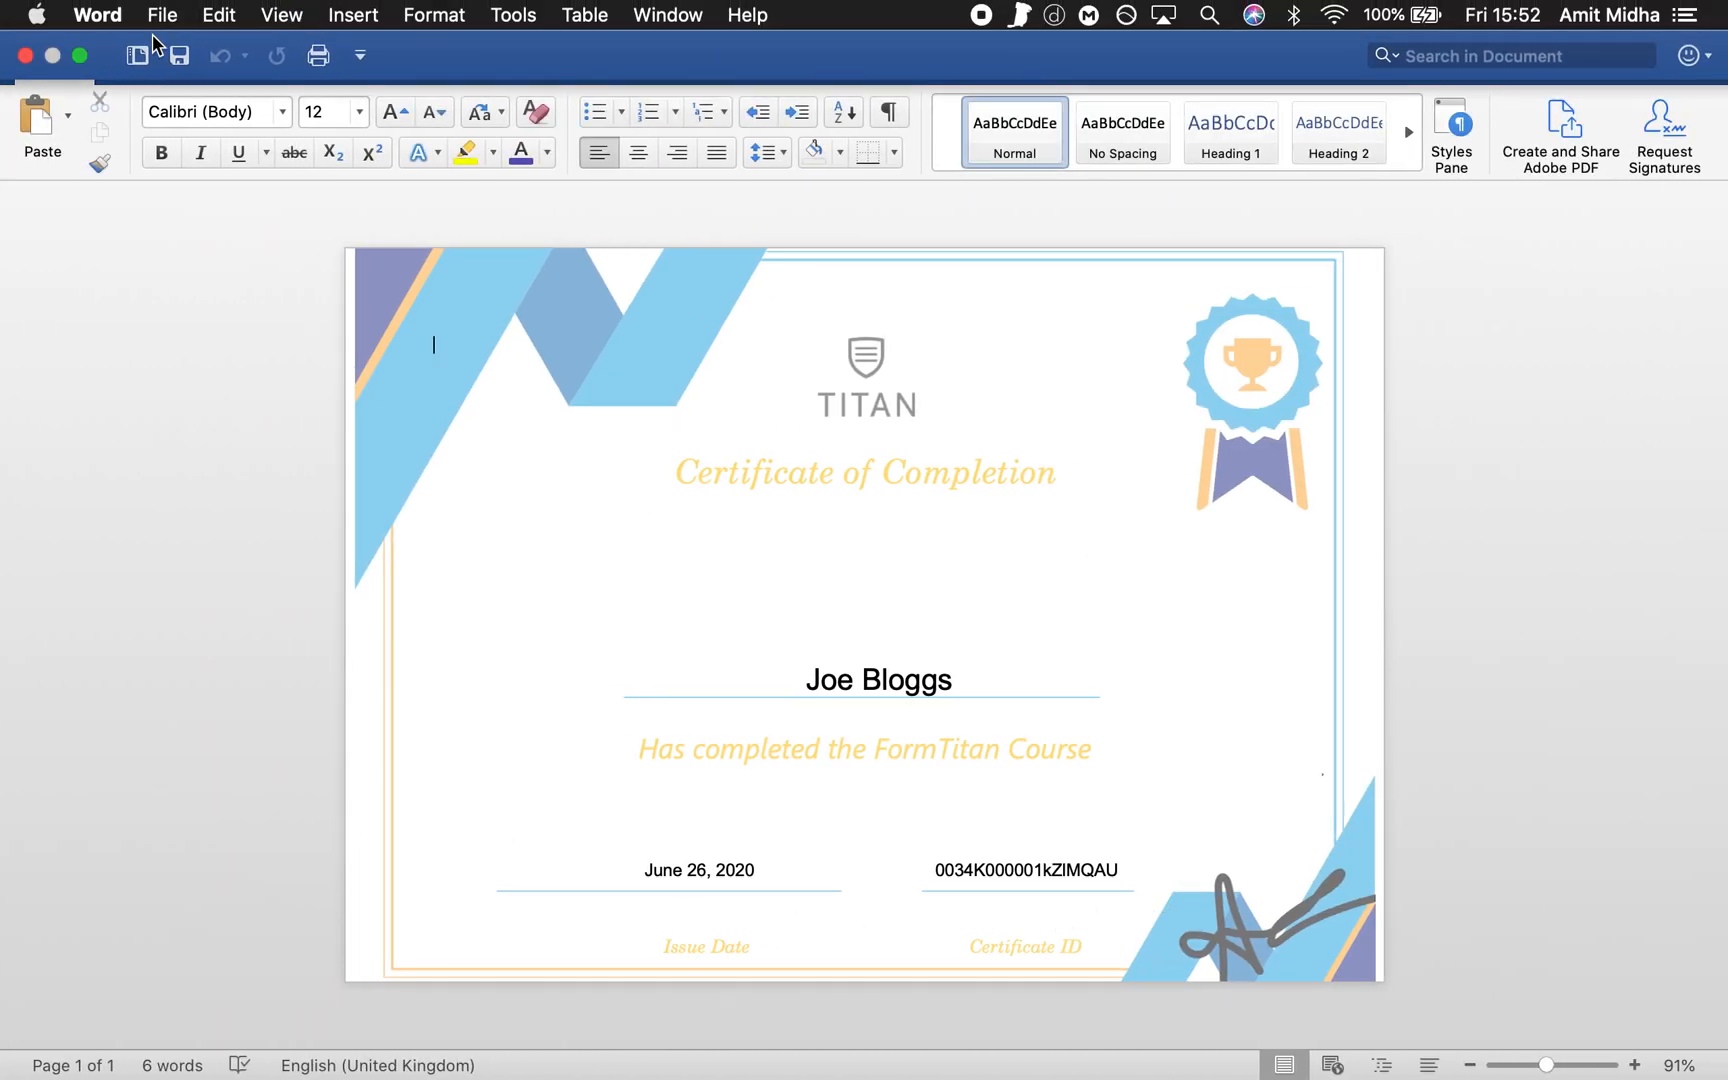
pyautogui.click(26, 55)
# Step: Open the other contact's record in Salesforce and view the certificate image in its details
pyautogui.hotkey('ctrl', 'Left')
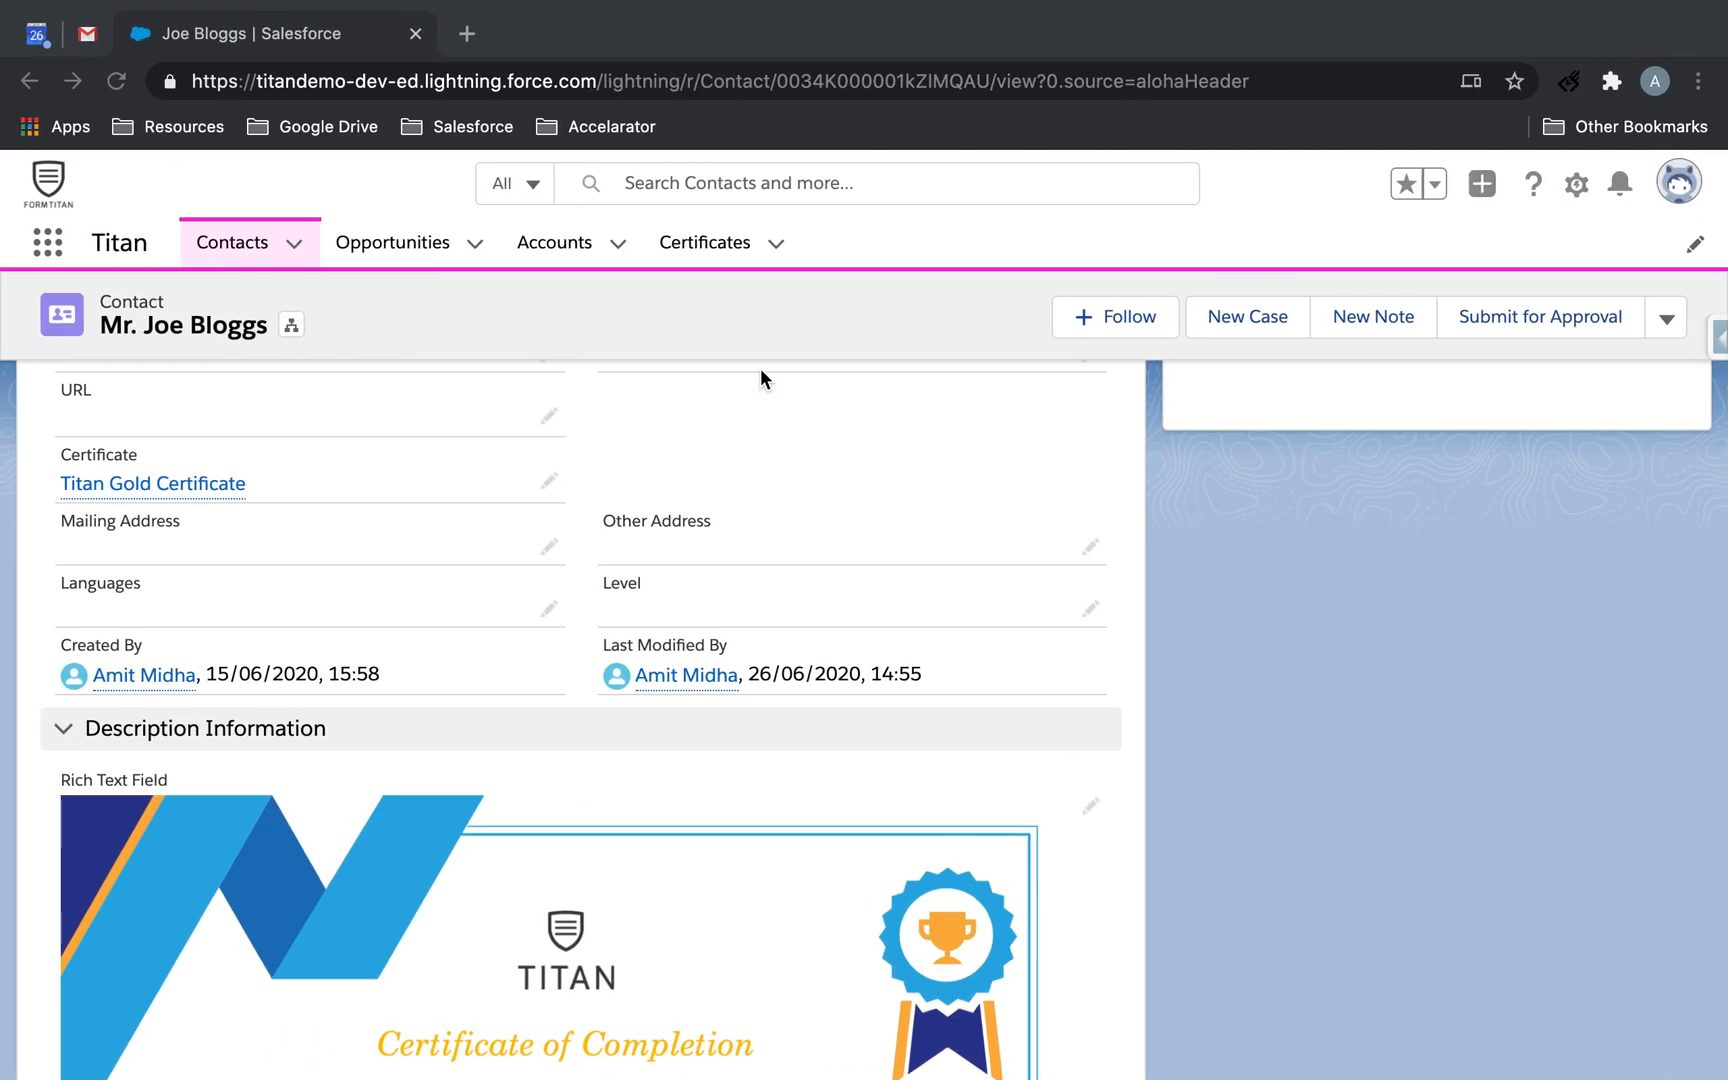
pyautogui.click(240, 243)
pyautogui.click(205, 497)
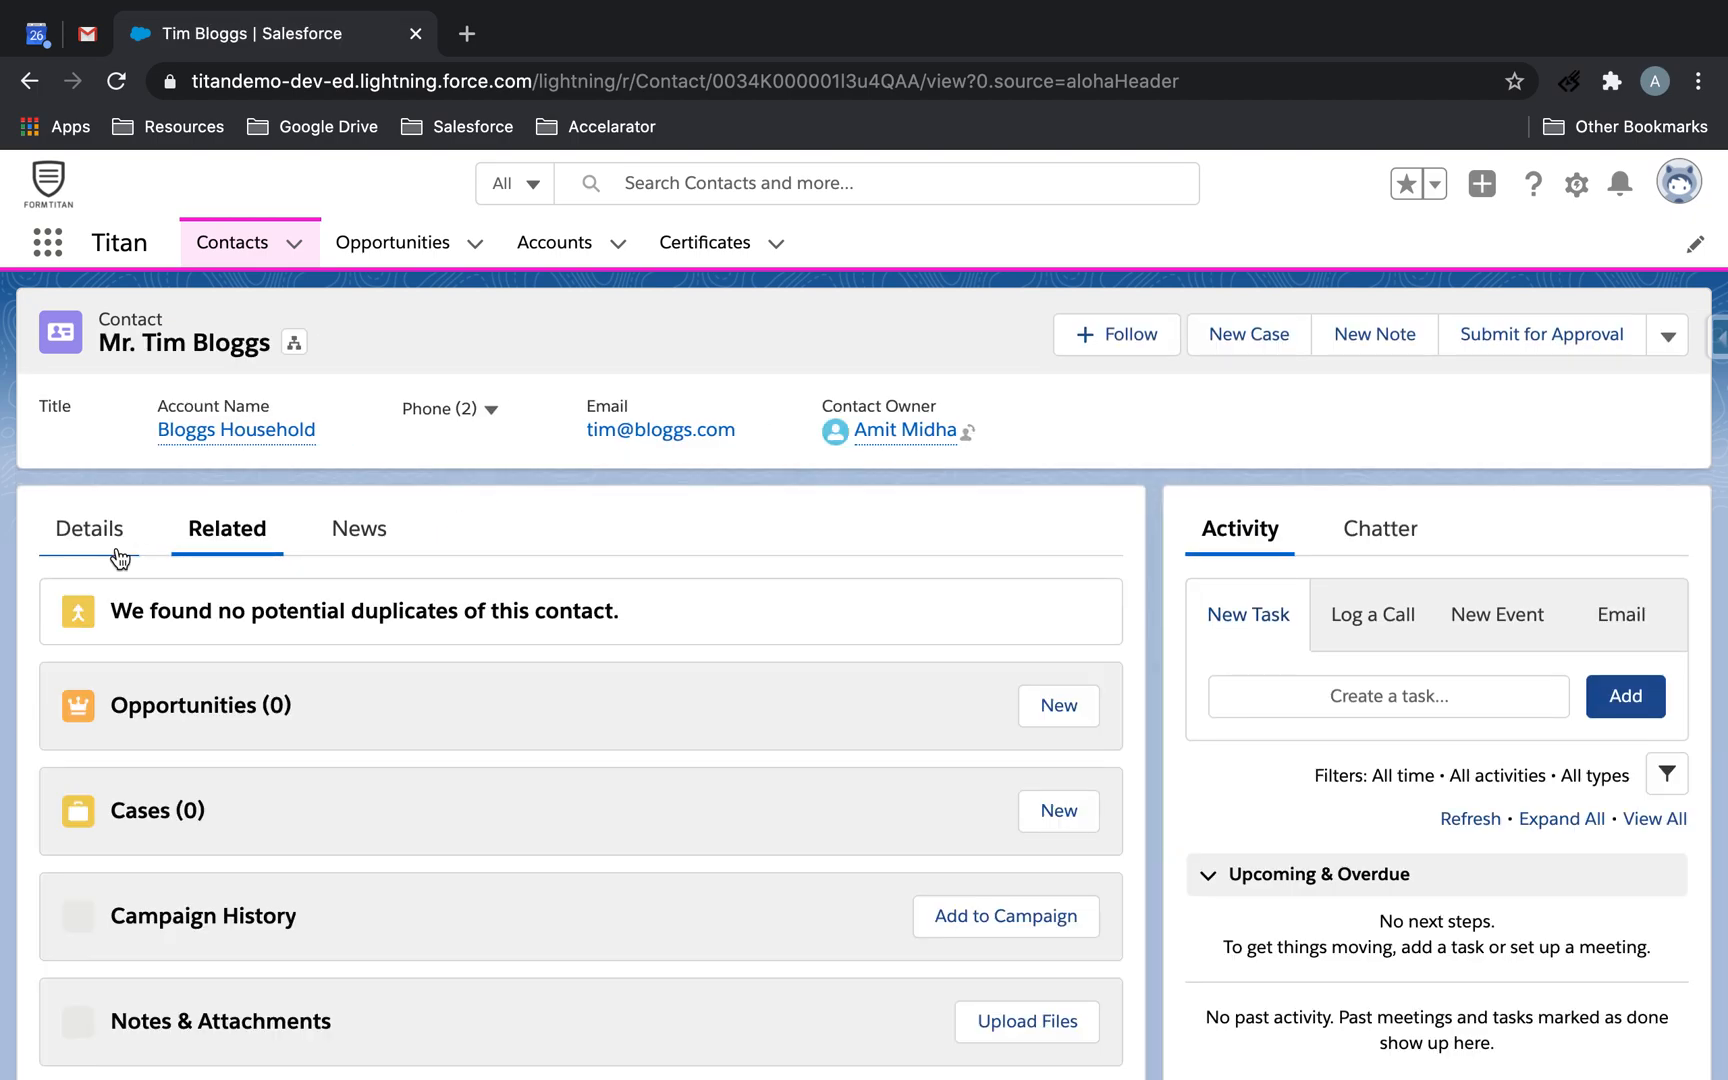
pyautogui.click(118, 553)
pyautogui.scroll(-15, 400, 660)
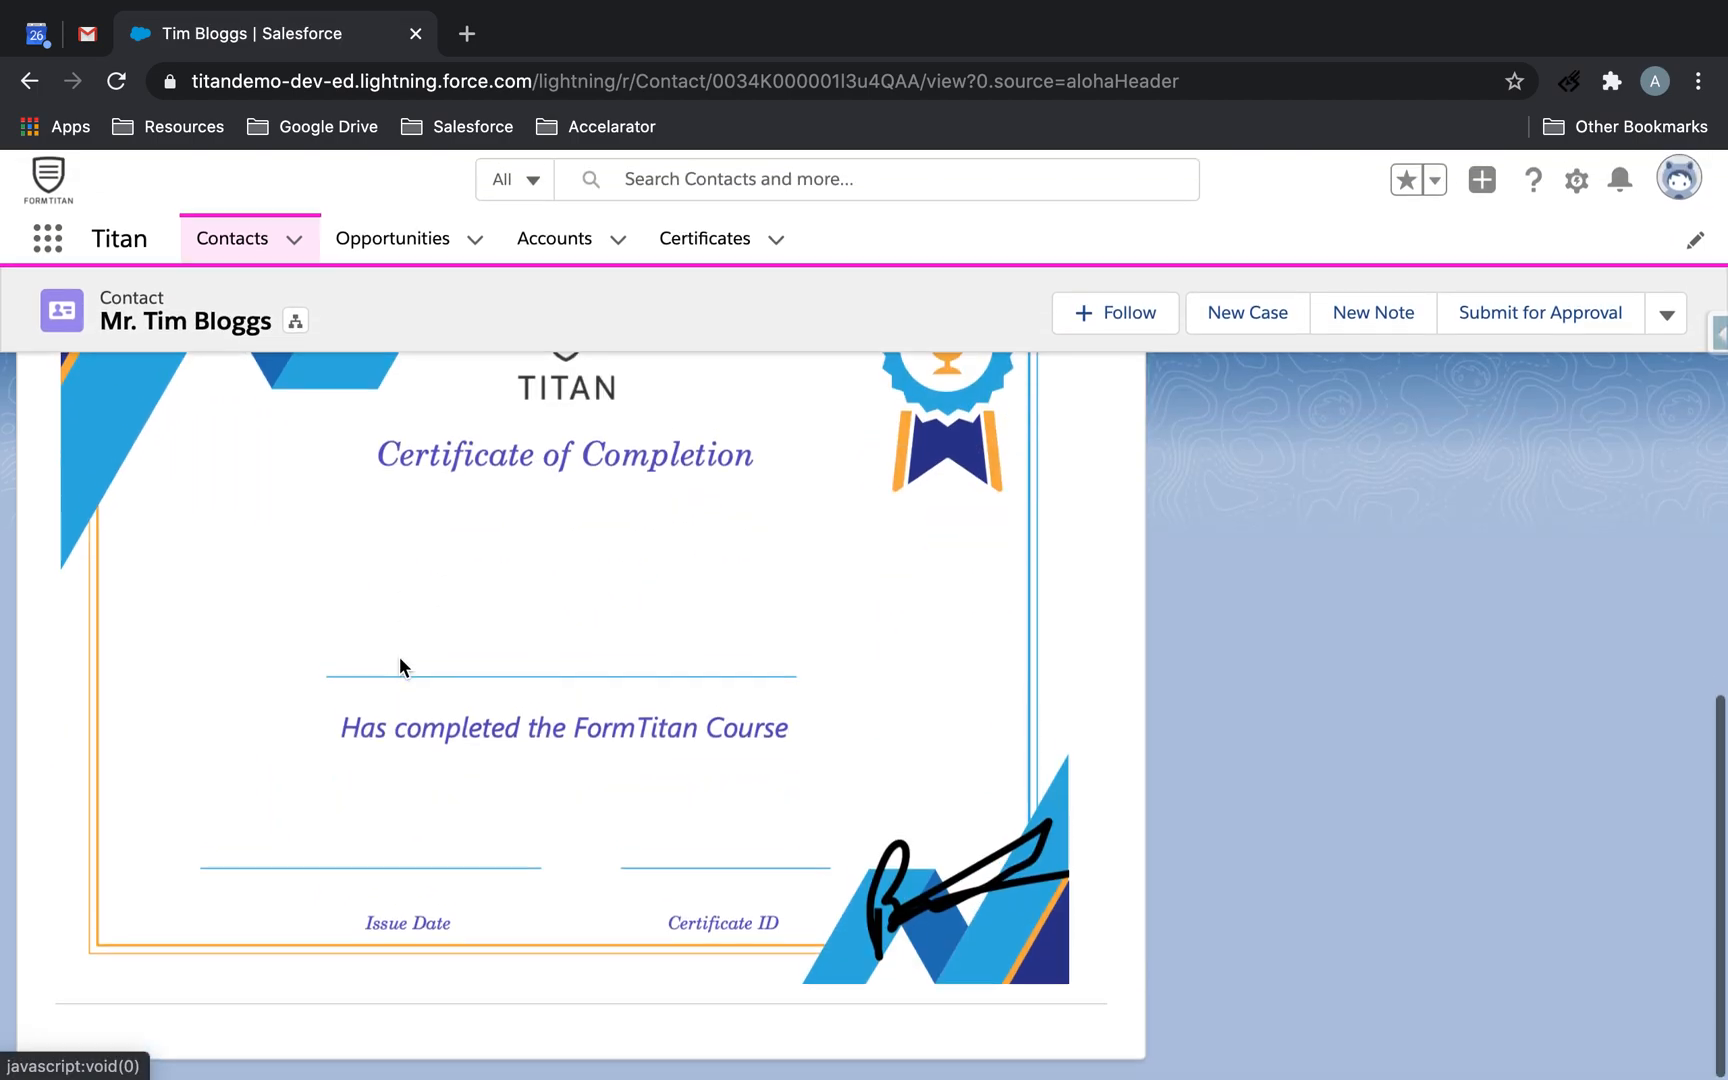
pyautogui.scroll(4, 550, 841)
pyautogui.scroll(-4, 697, 707)
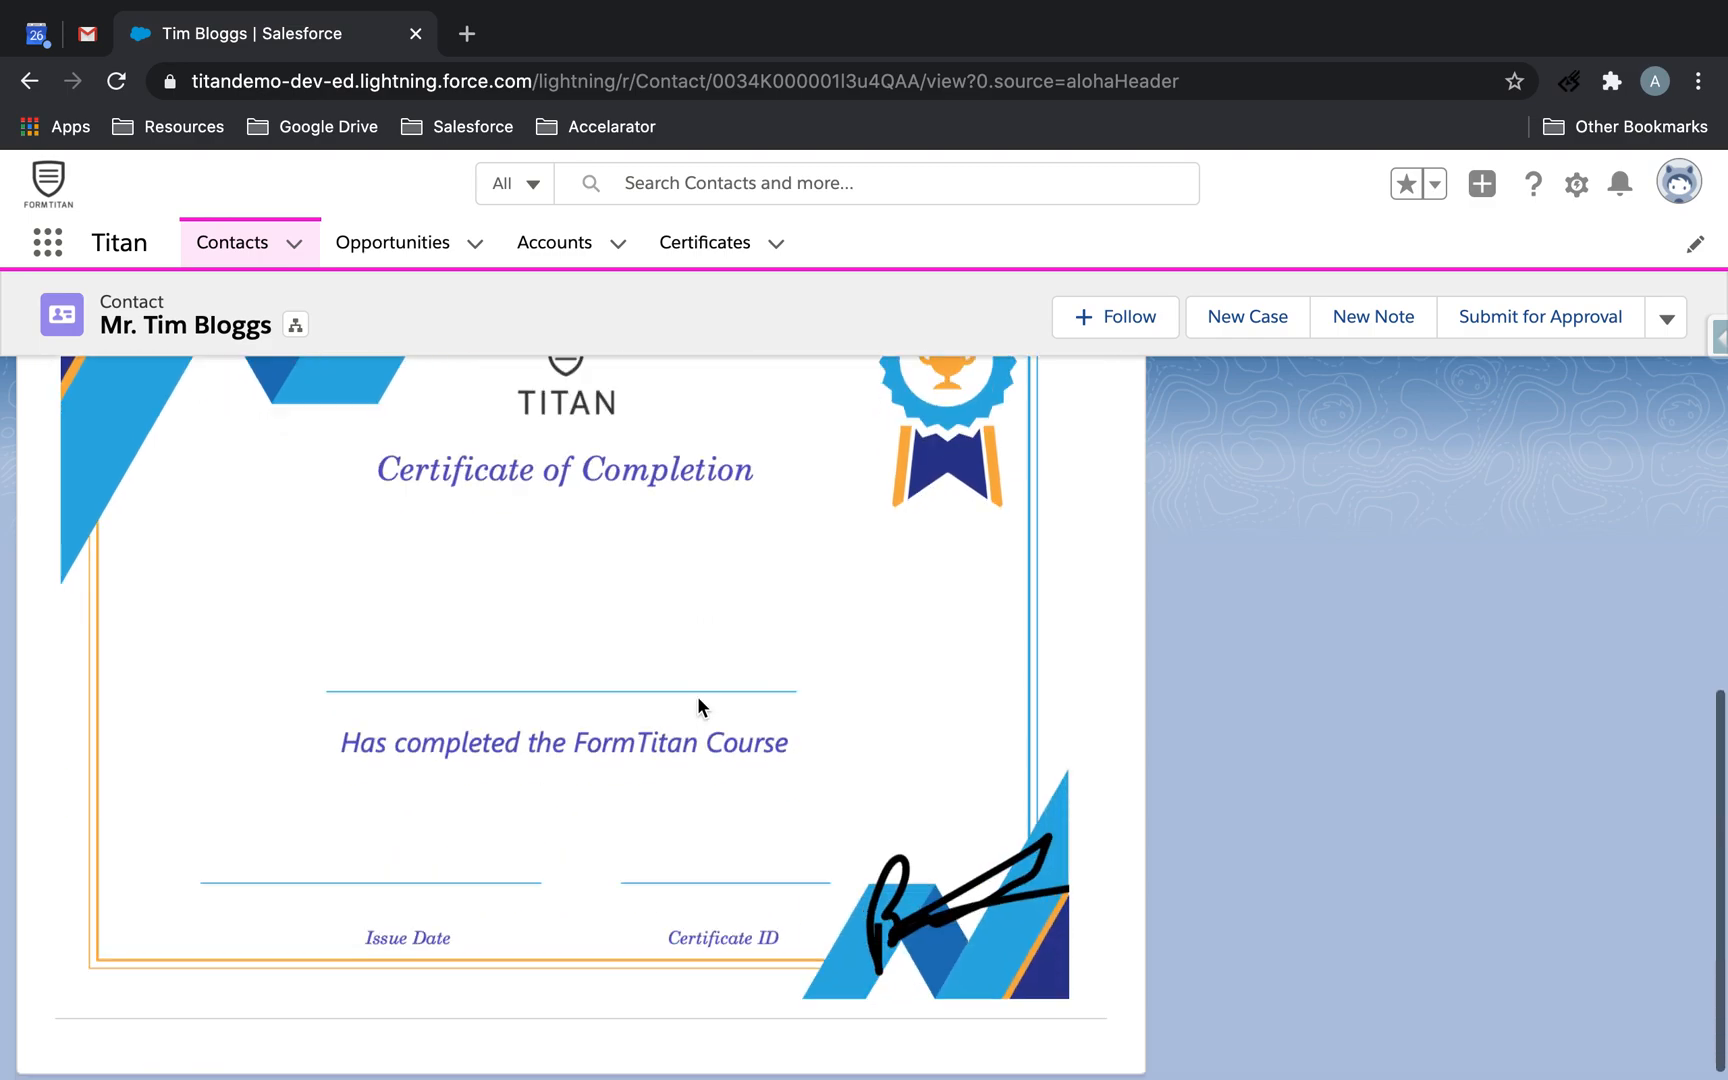
# Step: Copy this contact's record ID from the page address and save it as the Contact ID value in the Contact - Data preview filter
pyautogui.doubleClick(857, 86)
pyautogui.press('super+c')
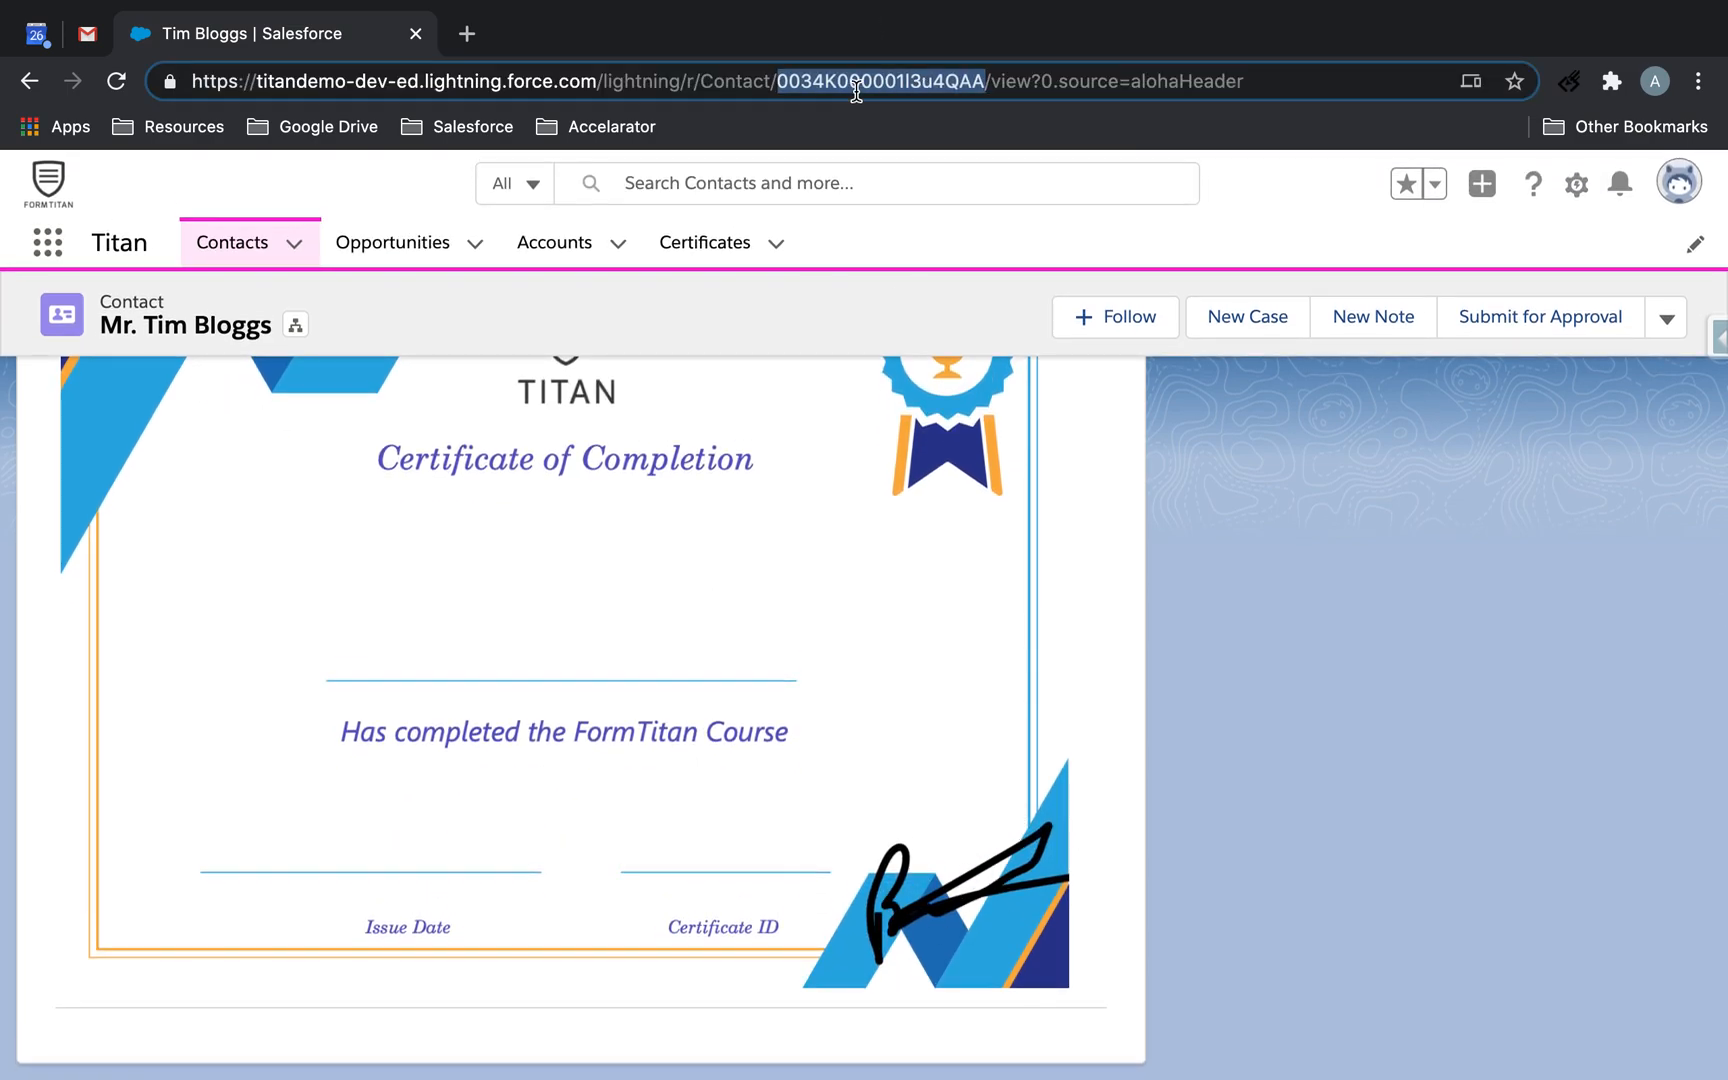
pyautogui.hotkey('ctrl', 'Right')
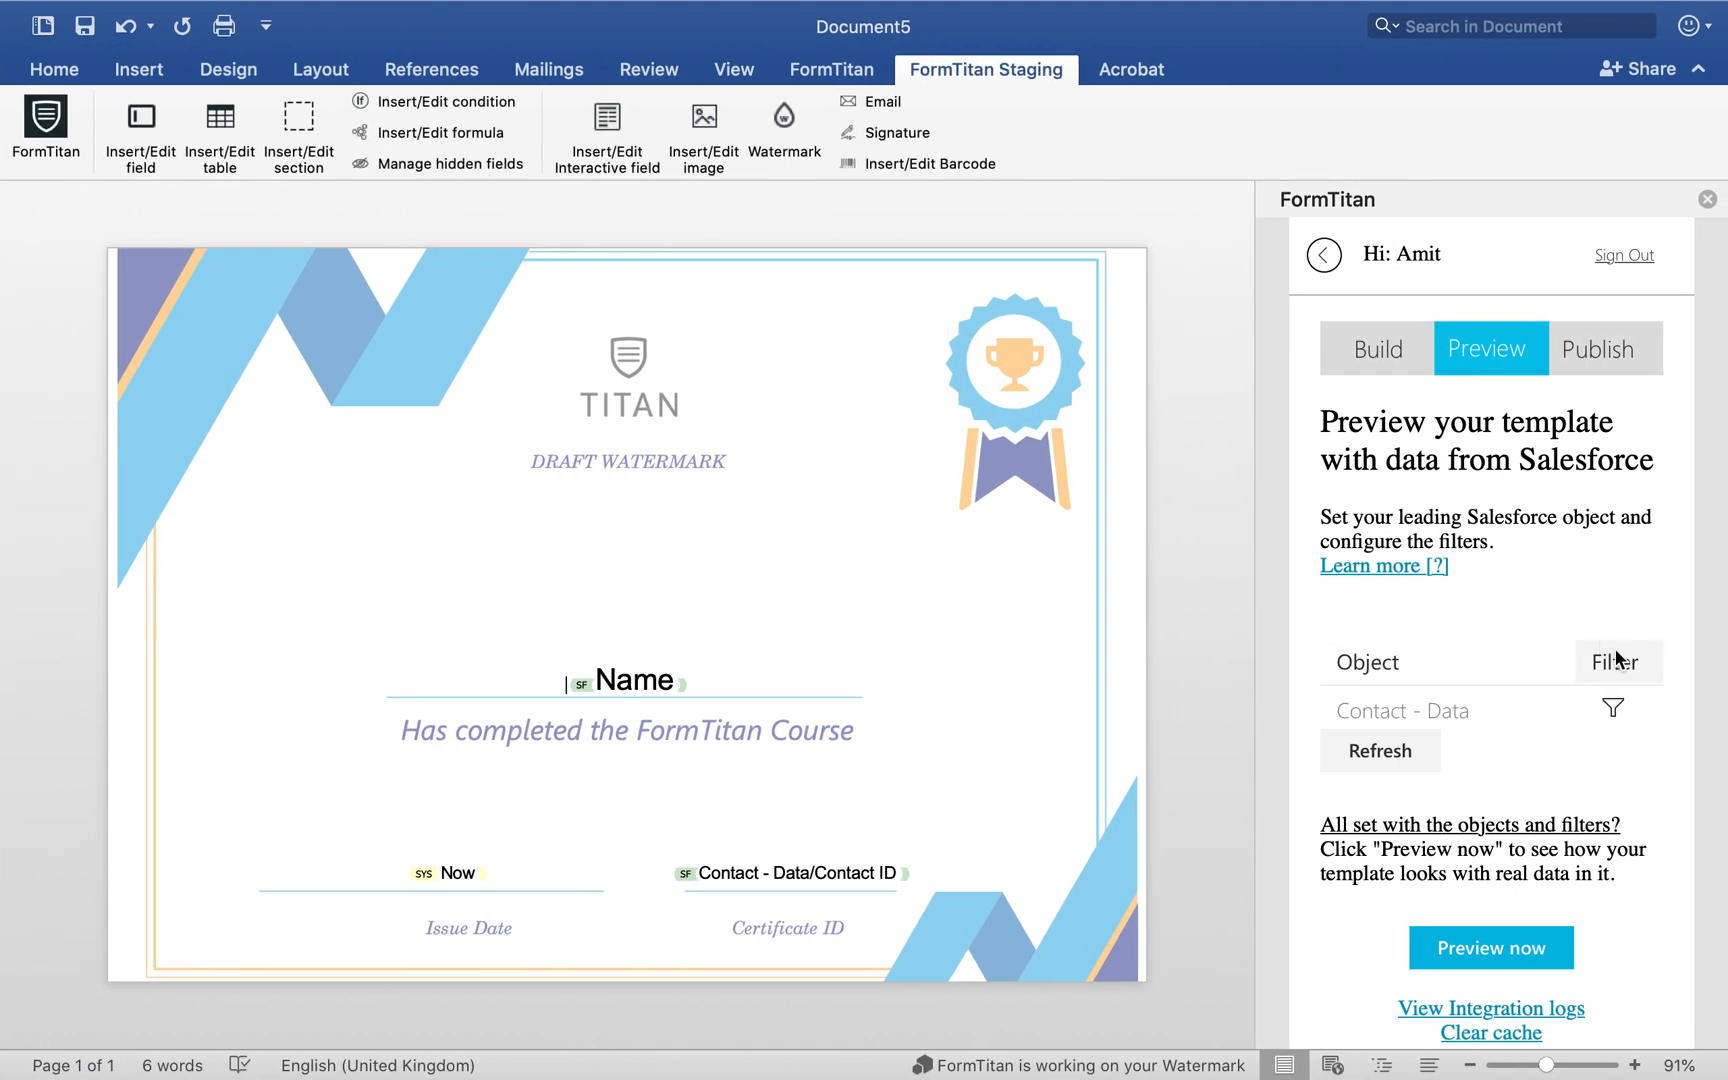
pyautogui.click(1614, 707)
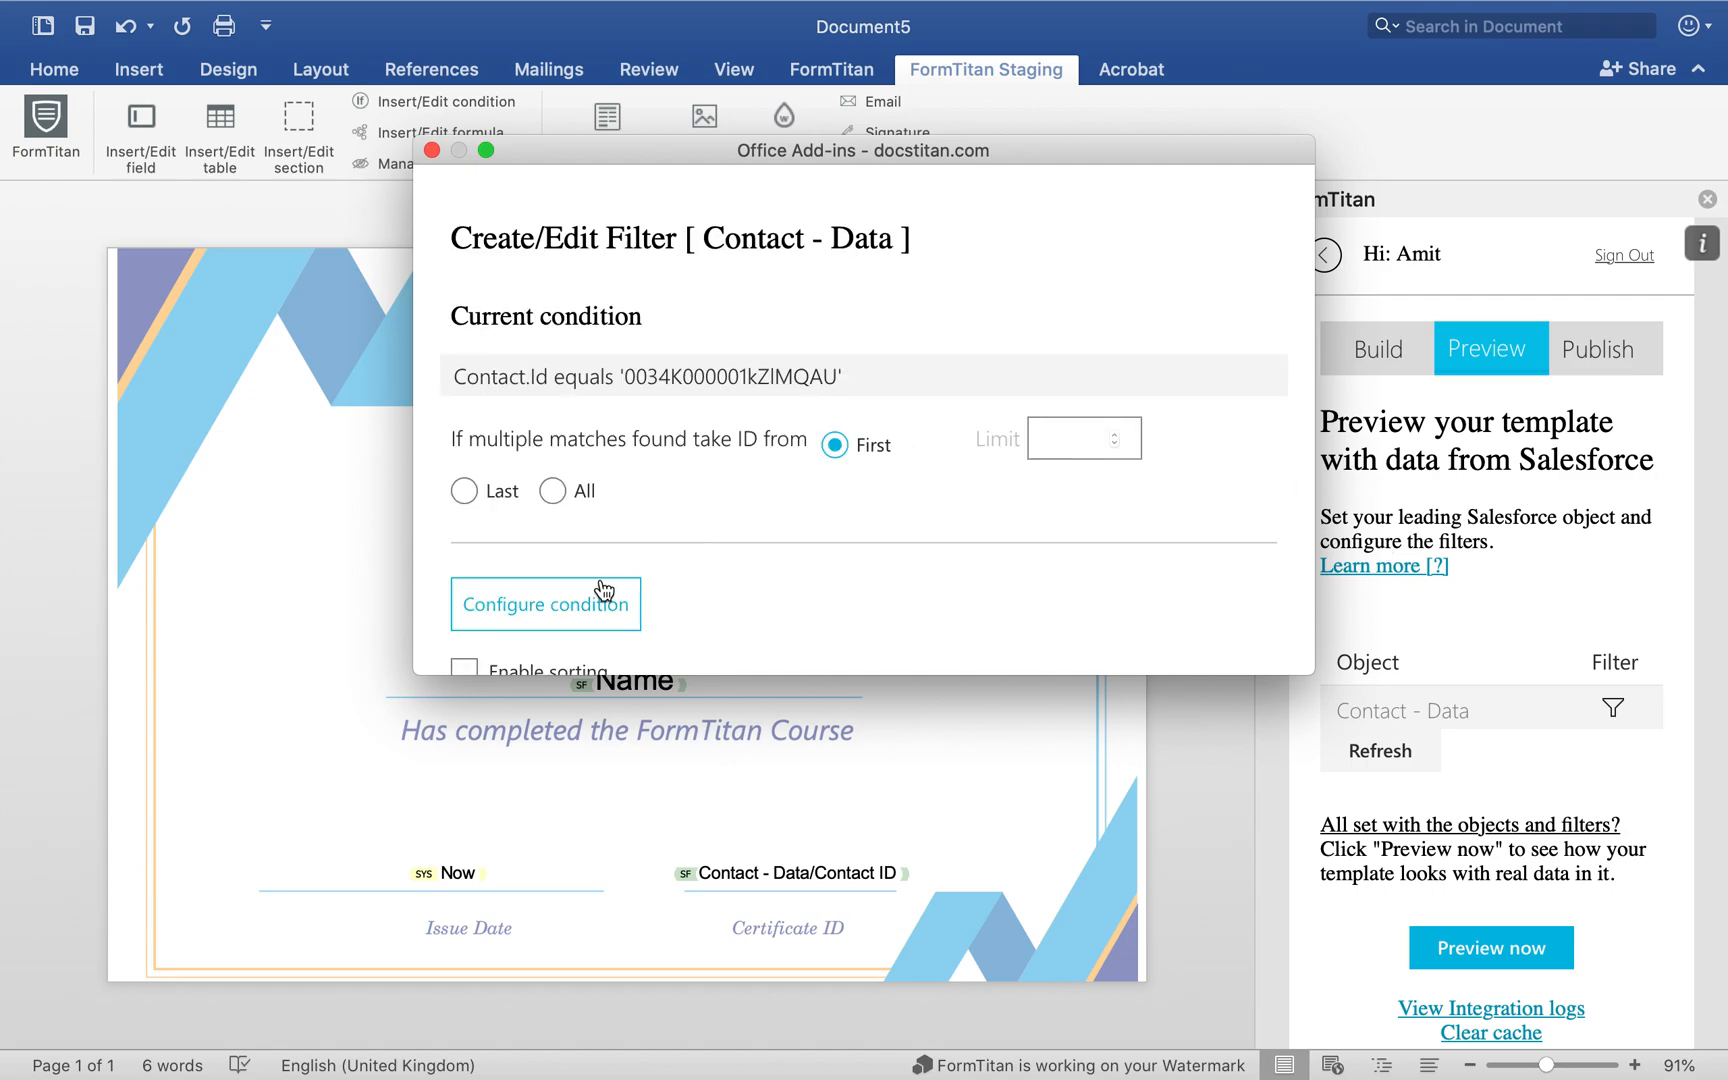
pyautogui.click(604, 590)
pyautogui.click(915, 356)
pyautogui.press('super+a')
pyautogui.press('BackSpace')
pyautogui.press('super+v')
pyautogui.click(791, 513)
pyautogui.scroll(-2, 797, 545)
pyautogui.click(794, 610)
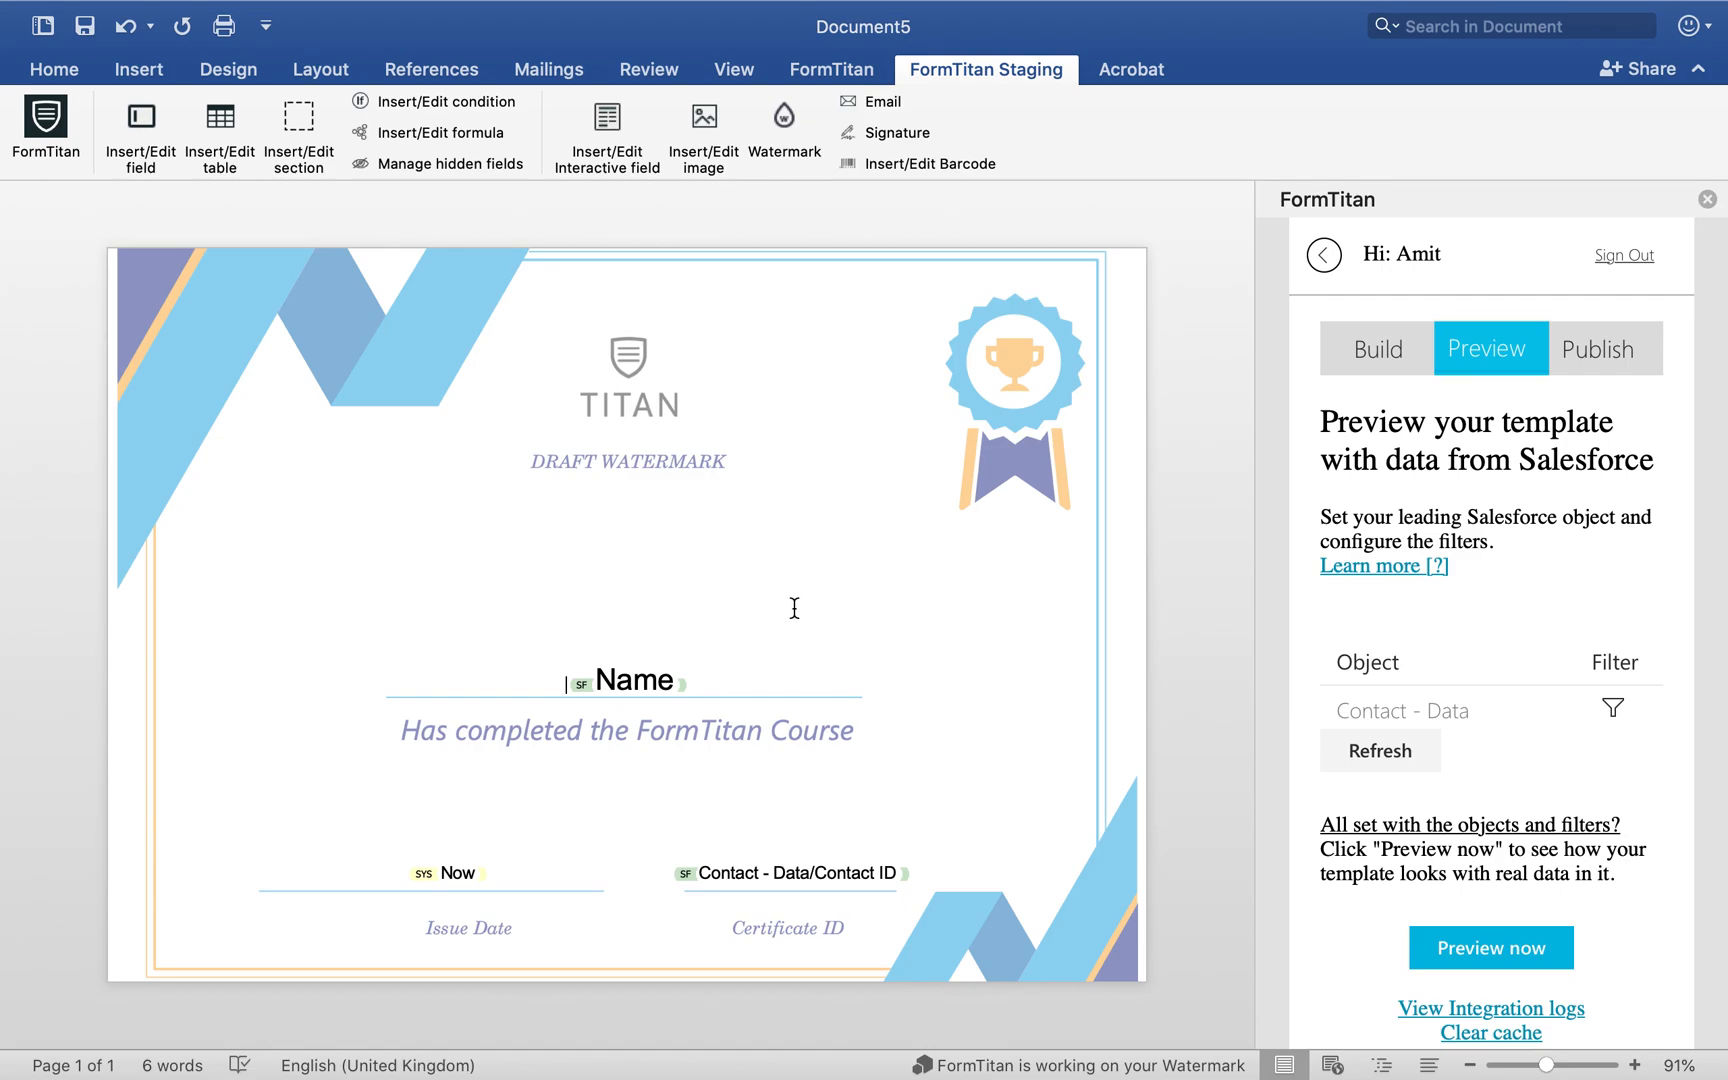
# Step: Preview the certificate with the newly filtered contact's data and export it to the Desktop in PDF format under the name PDF
pyautogui.click(1466, 932)
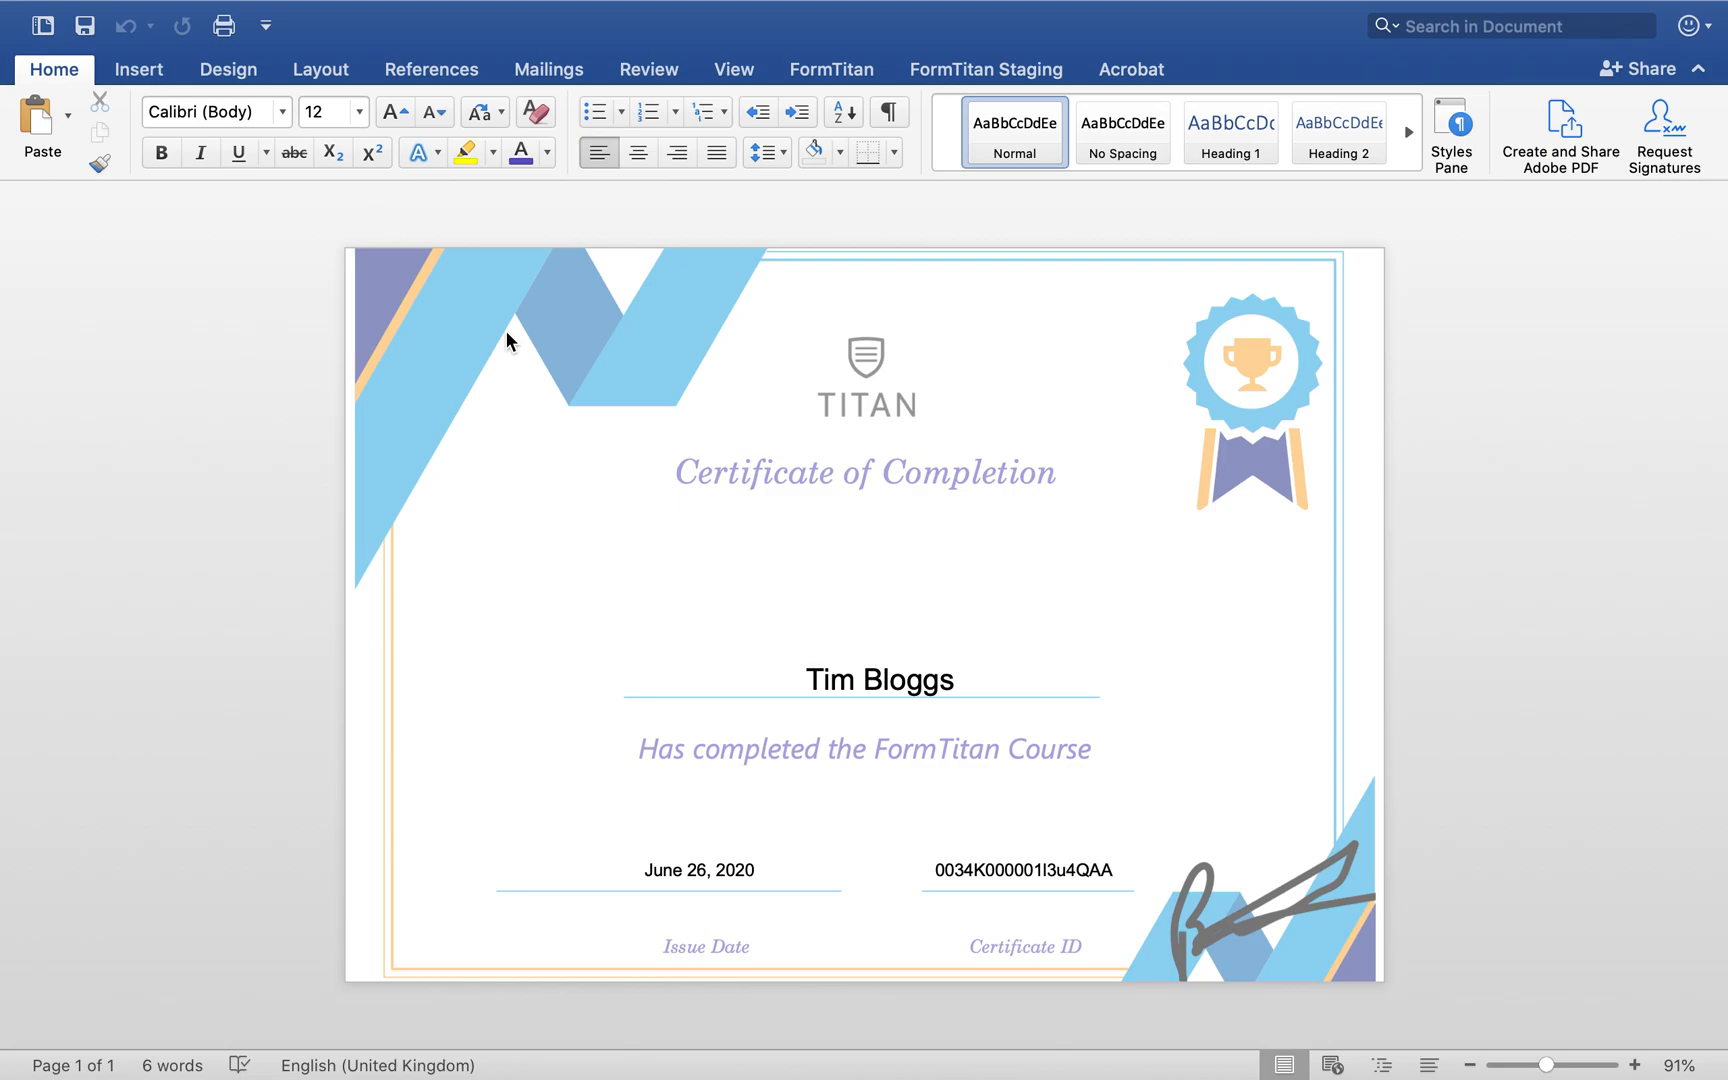
pyautogui.click(160, 14)
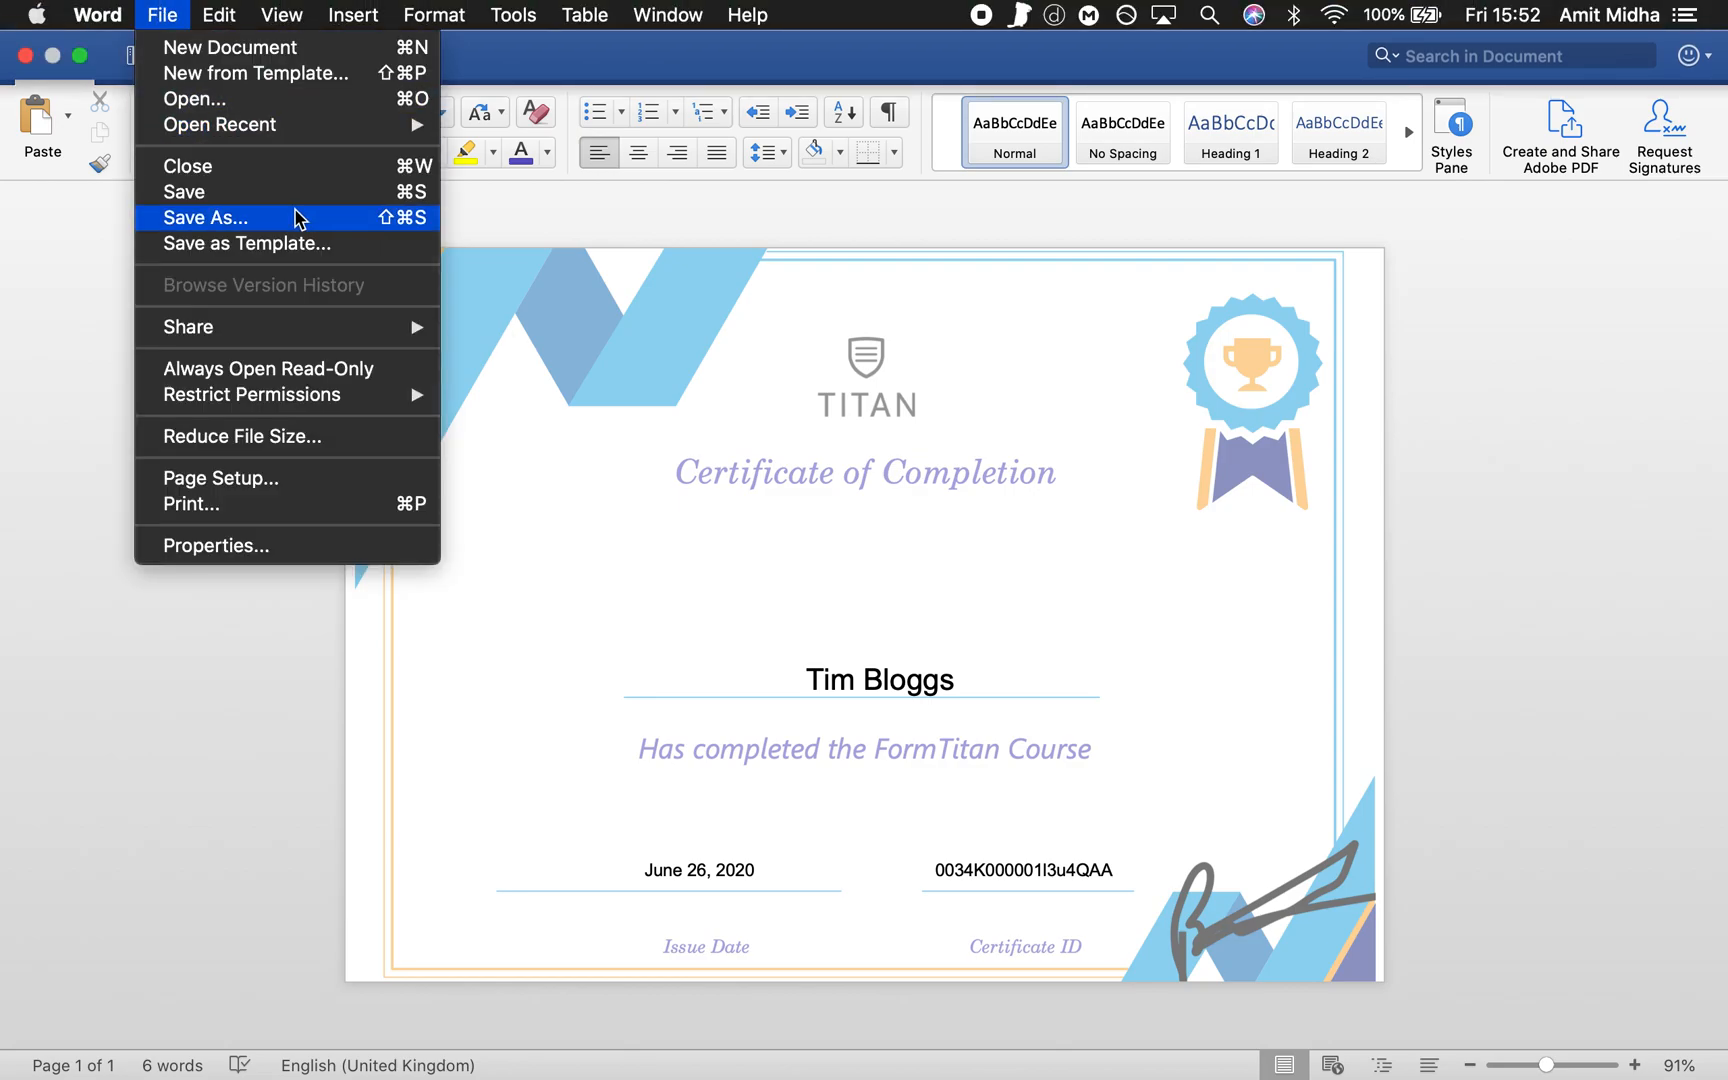
pyautogui.click(298, 218)
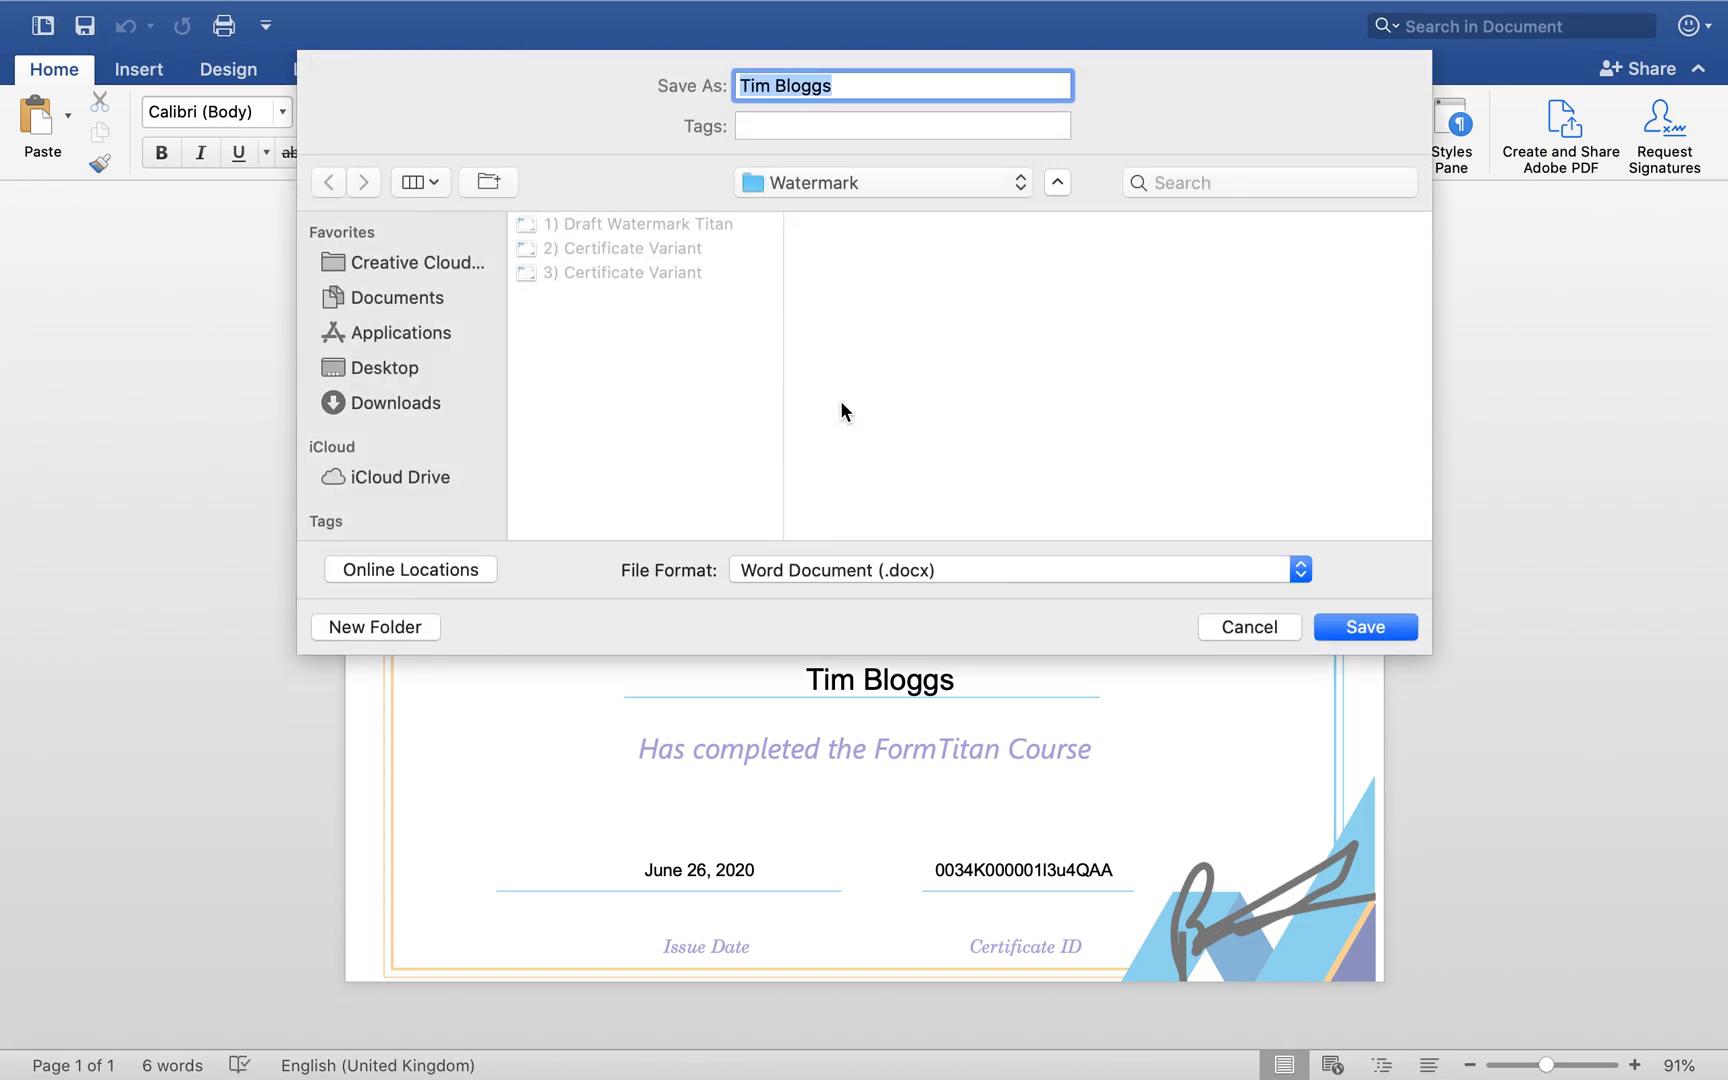
pyautogui.write('PDF')
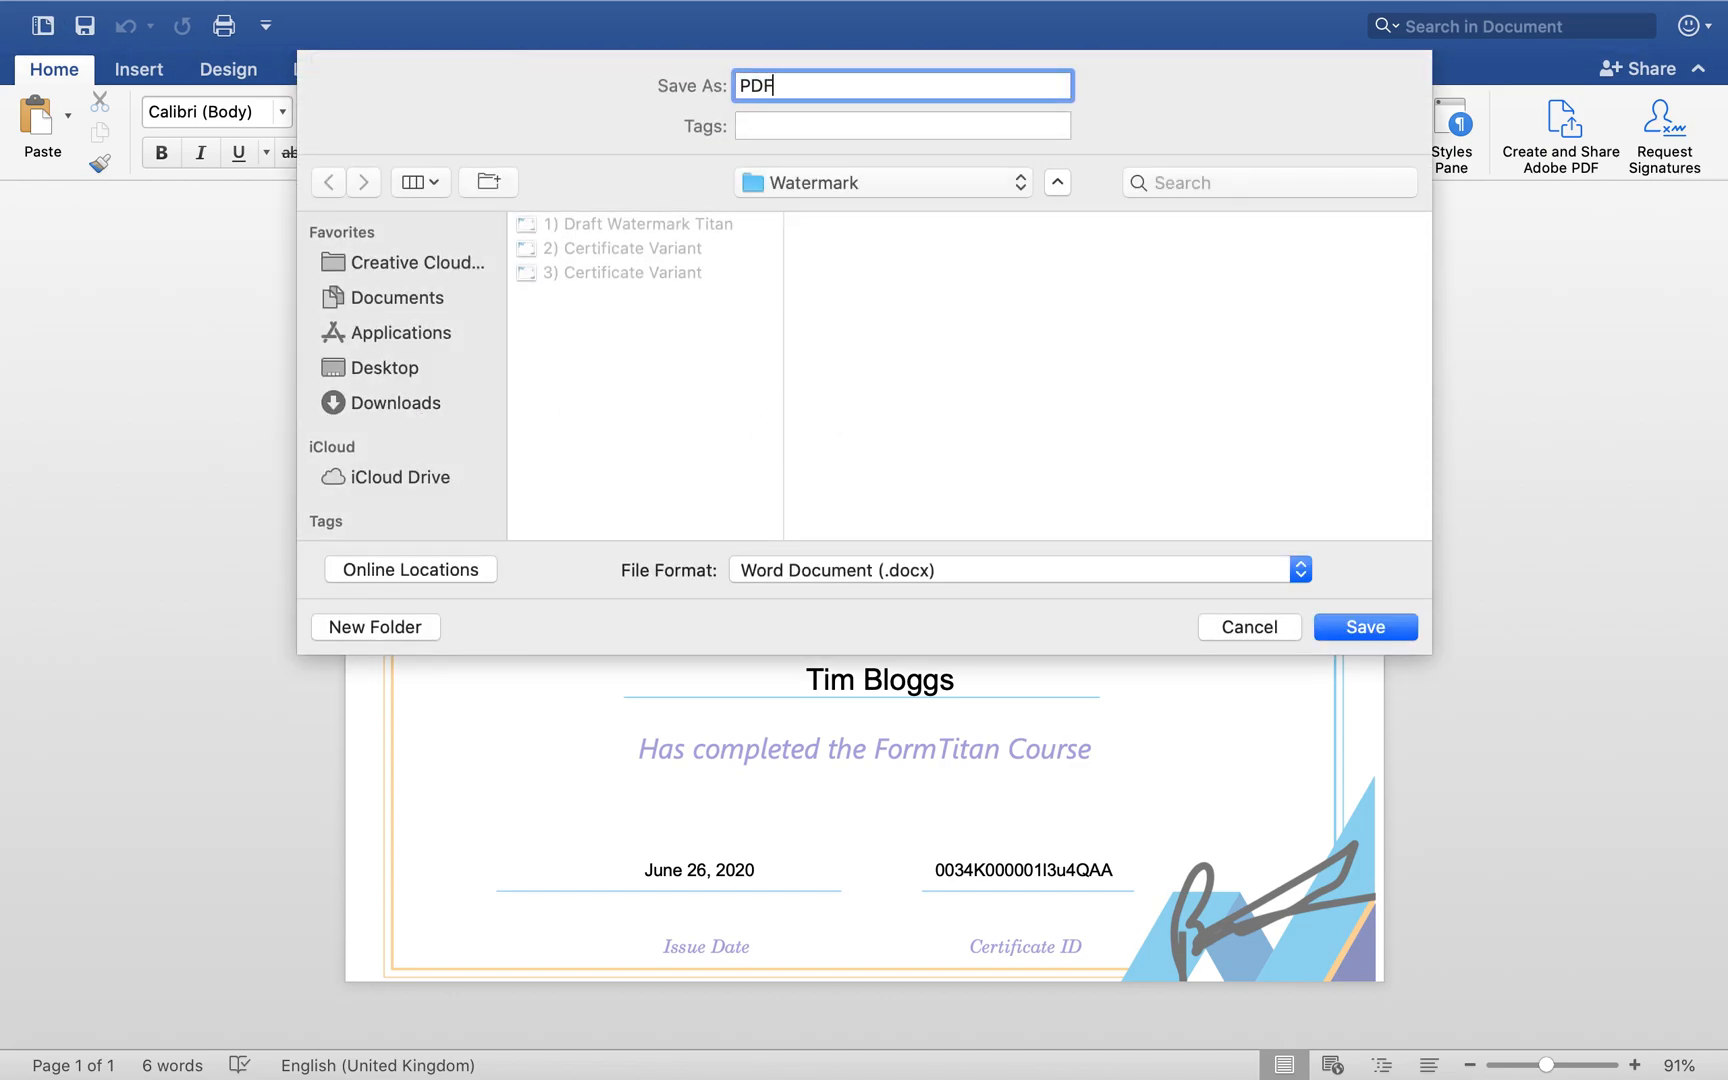
pyautogui.click(390, 368)
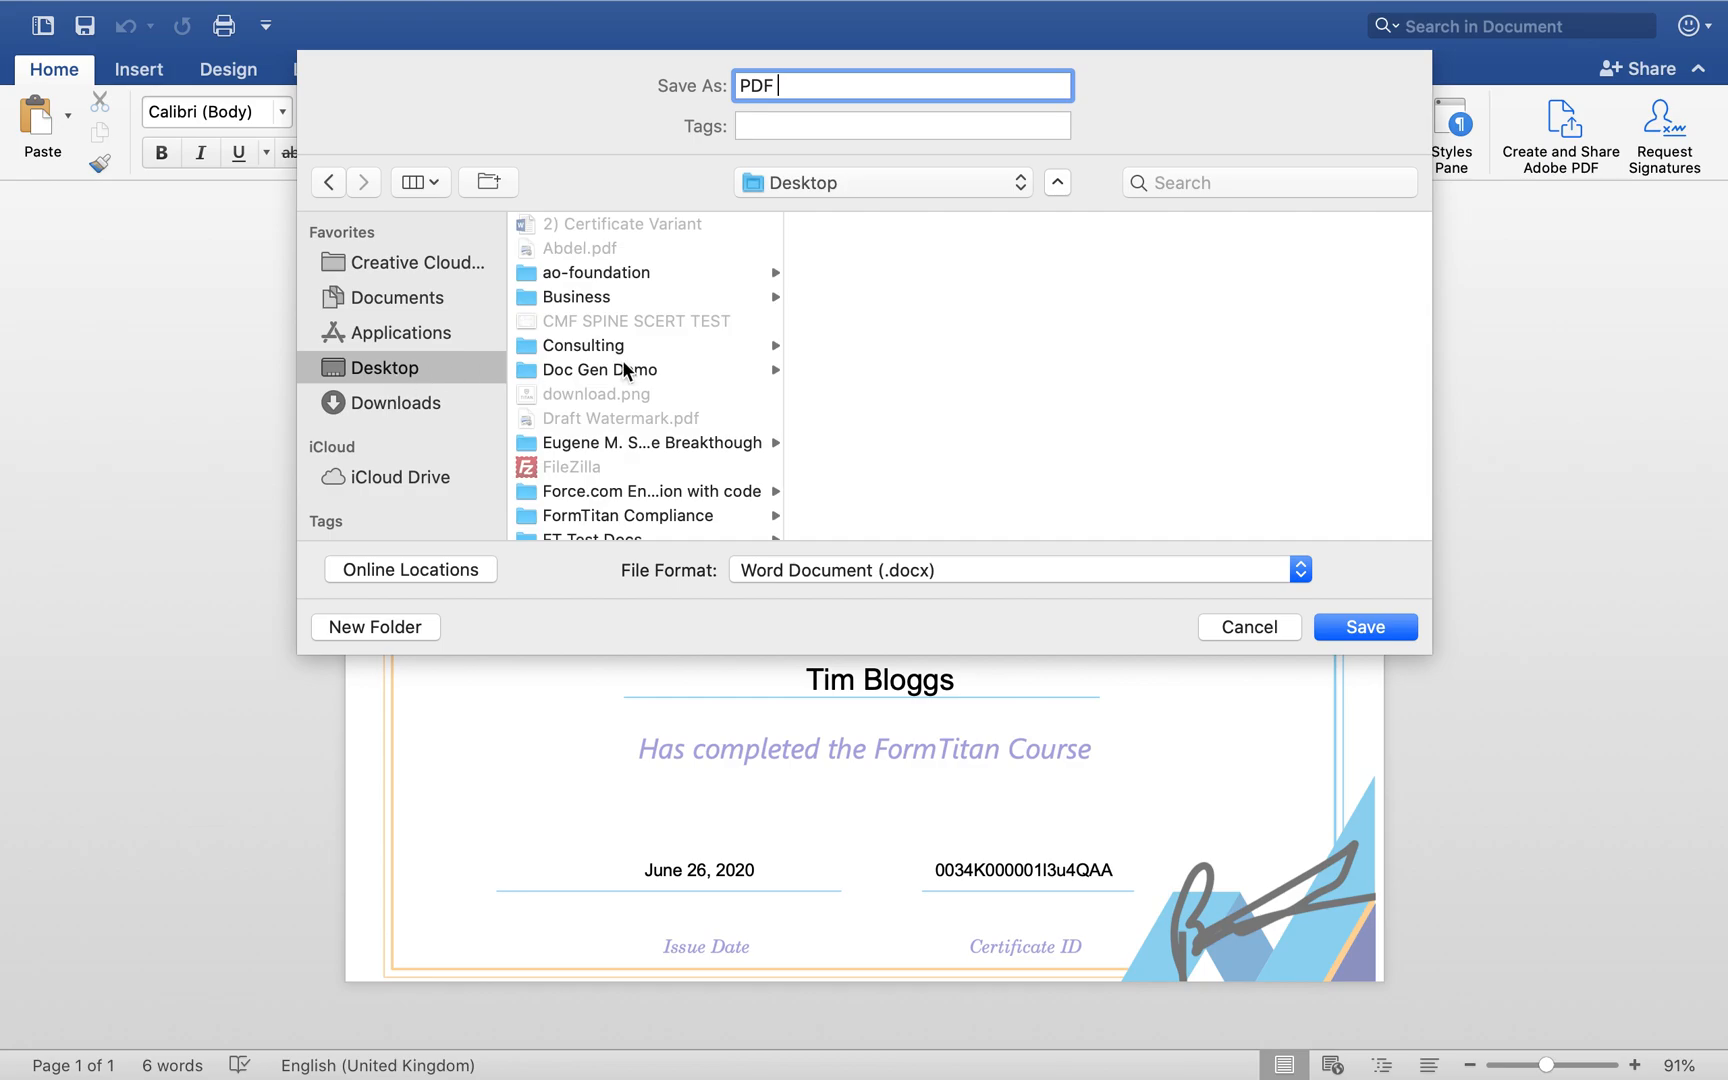
pyautogui.click(848, 570)
pyautogui.click(785, 846)
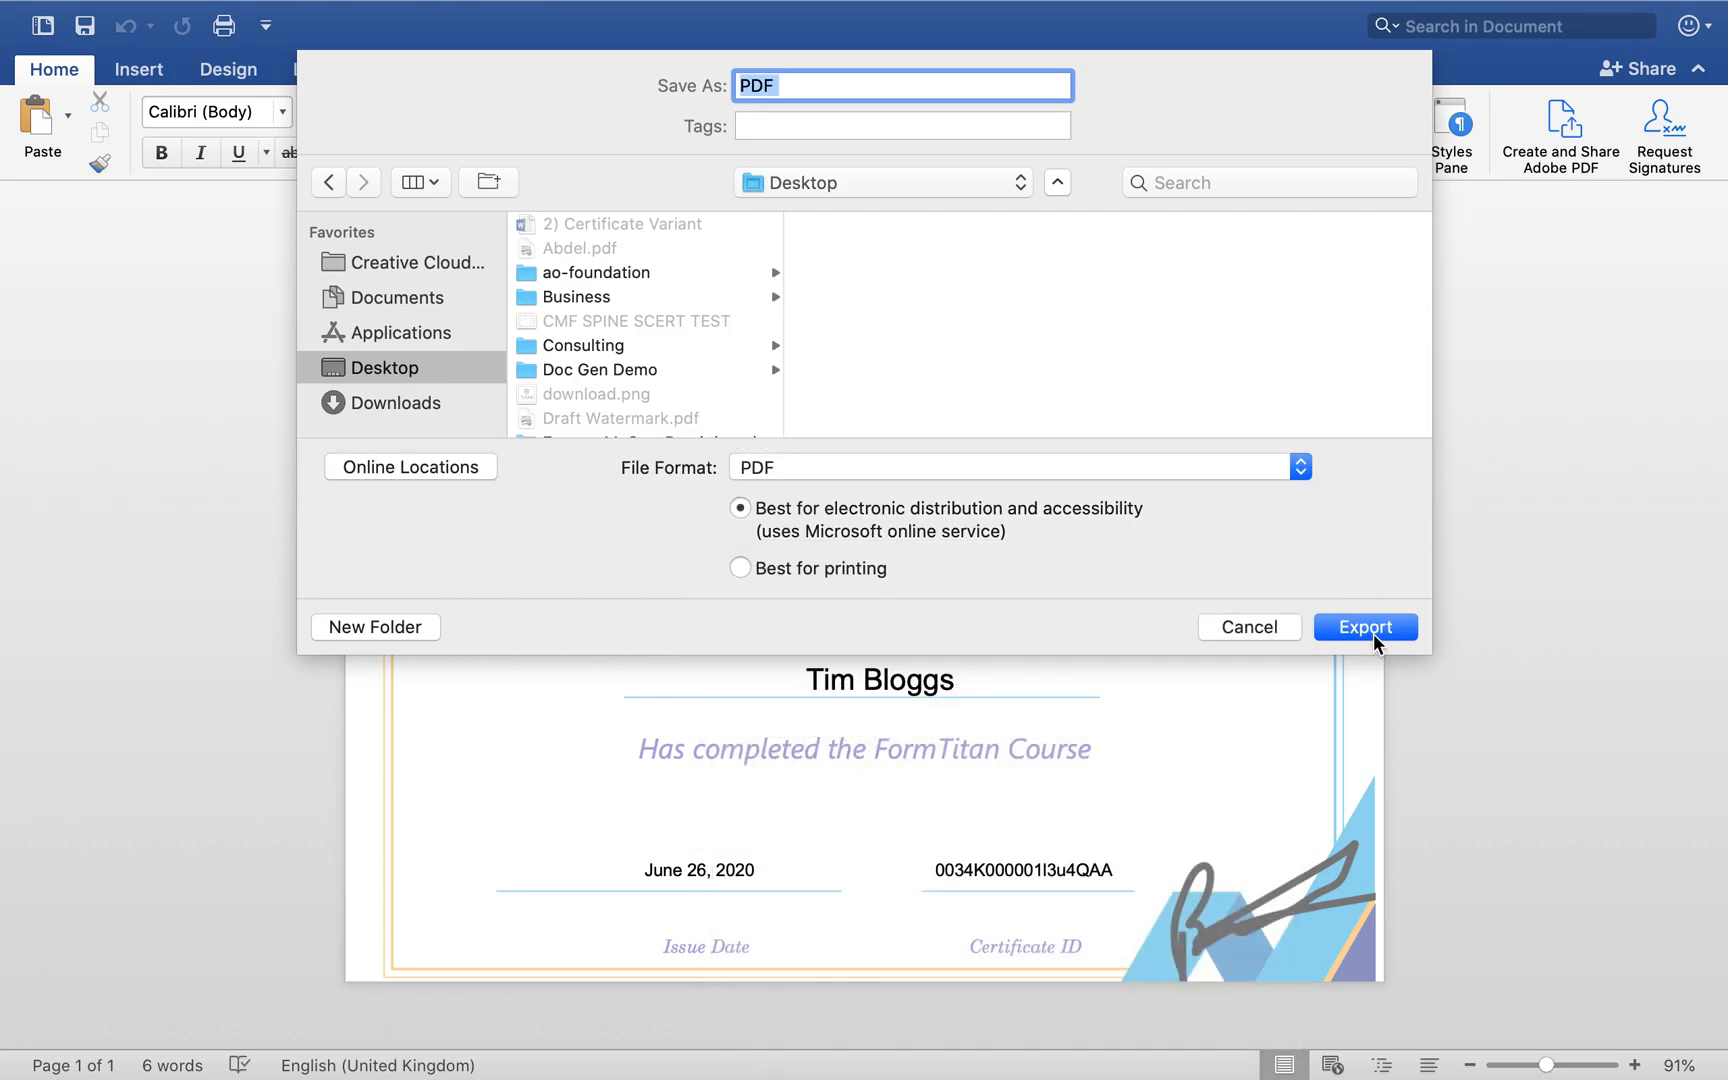
pyautogui.click(1373, 633)
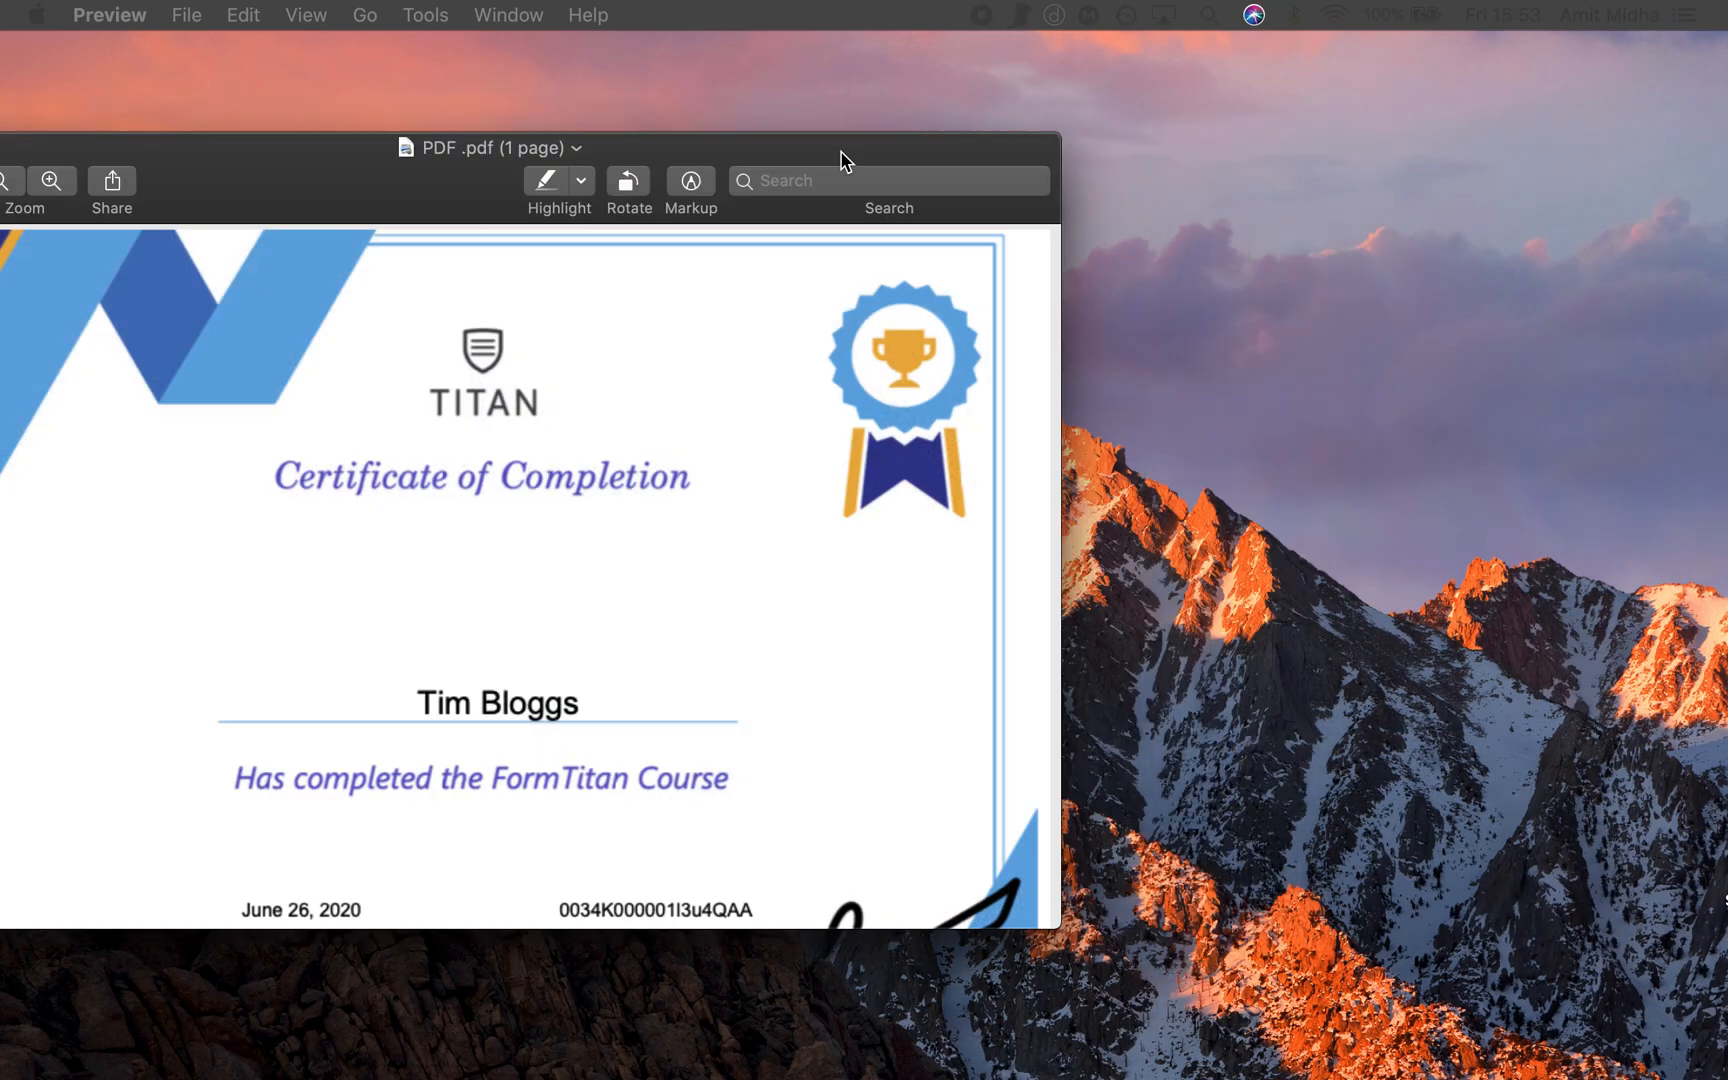
# Step: View the exported certificate PDF in full screen and close it
pyautogui.moveTo(842, 158); pyautogui.dragTo(1126, 50)
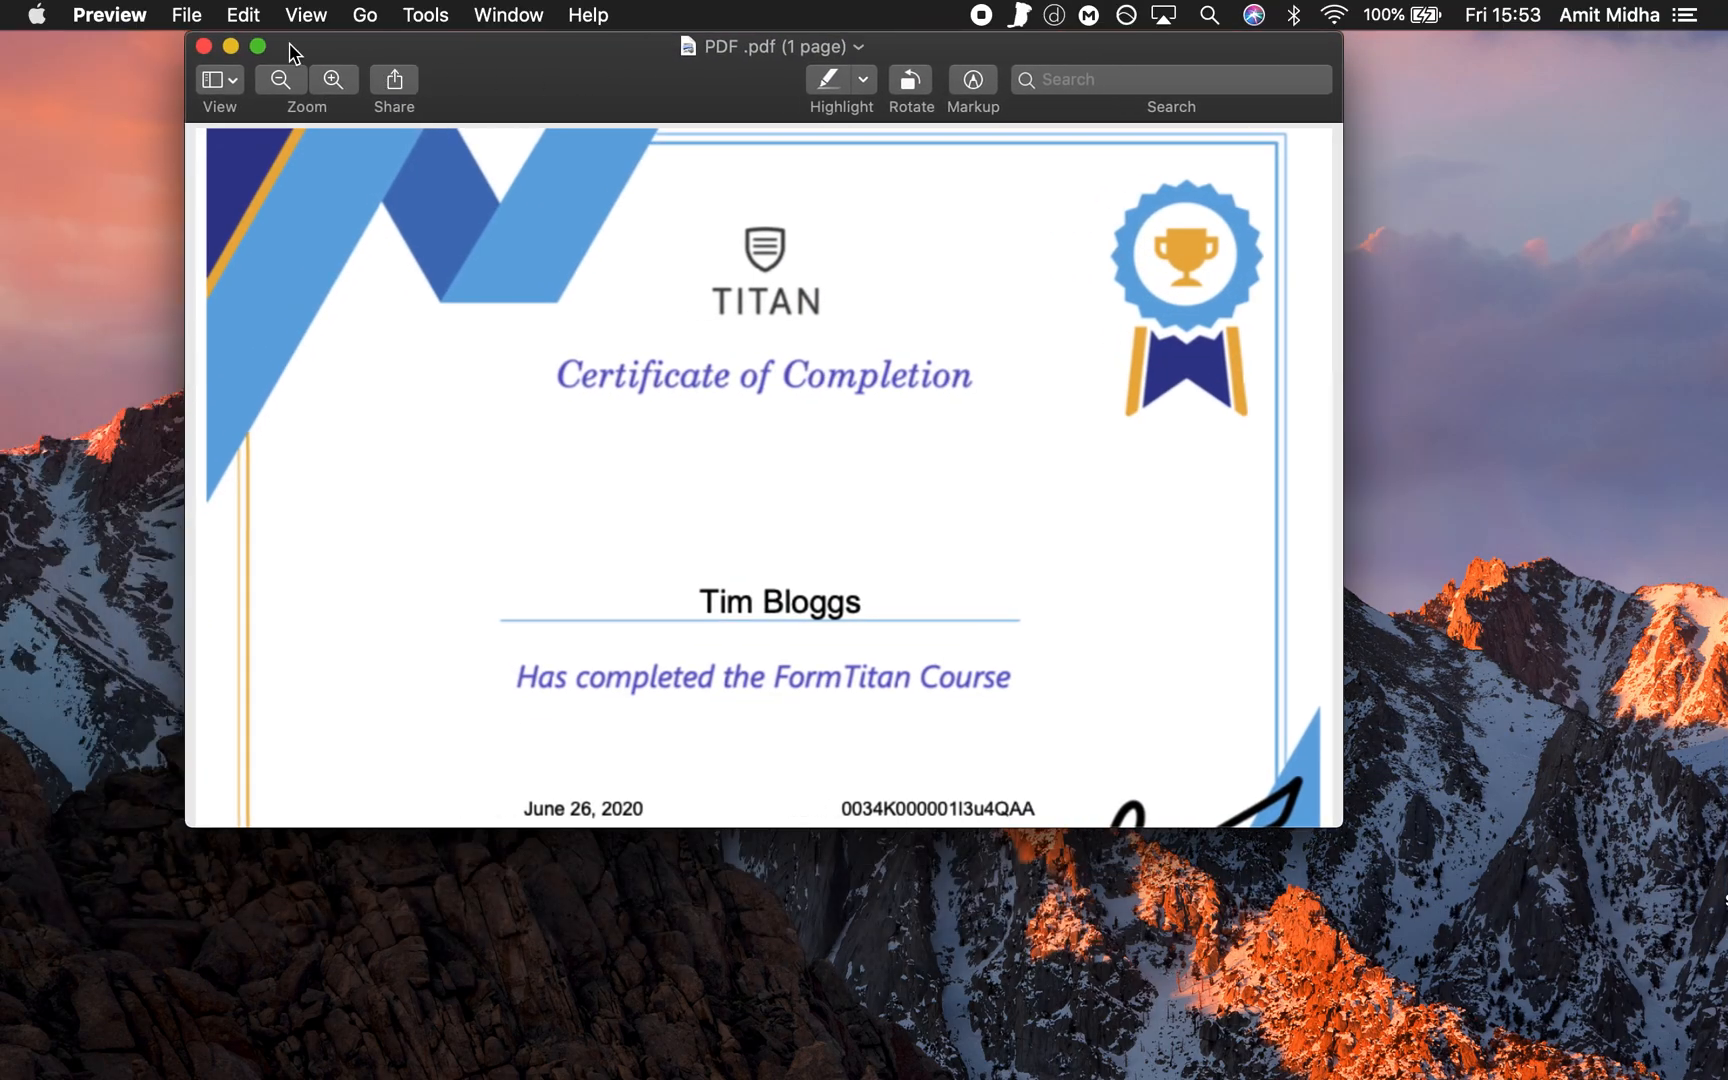
pyautogui.click(259, 46)
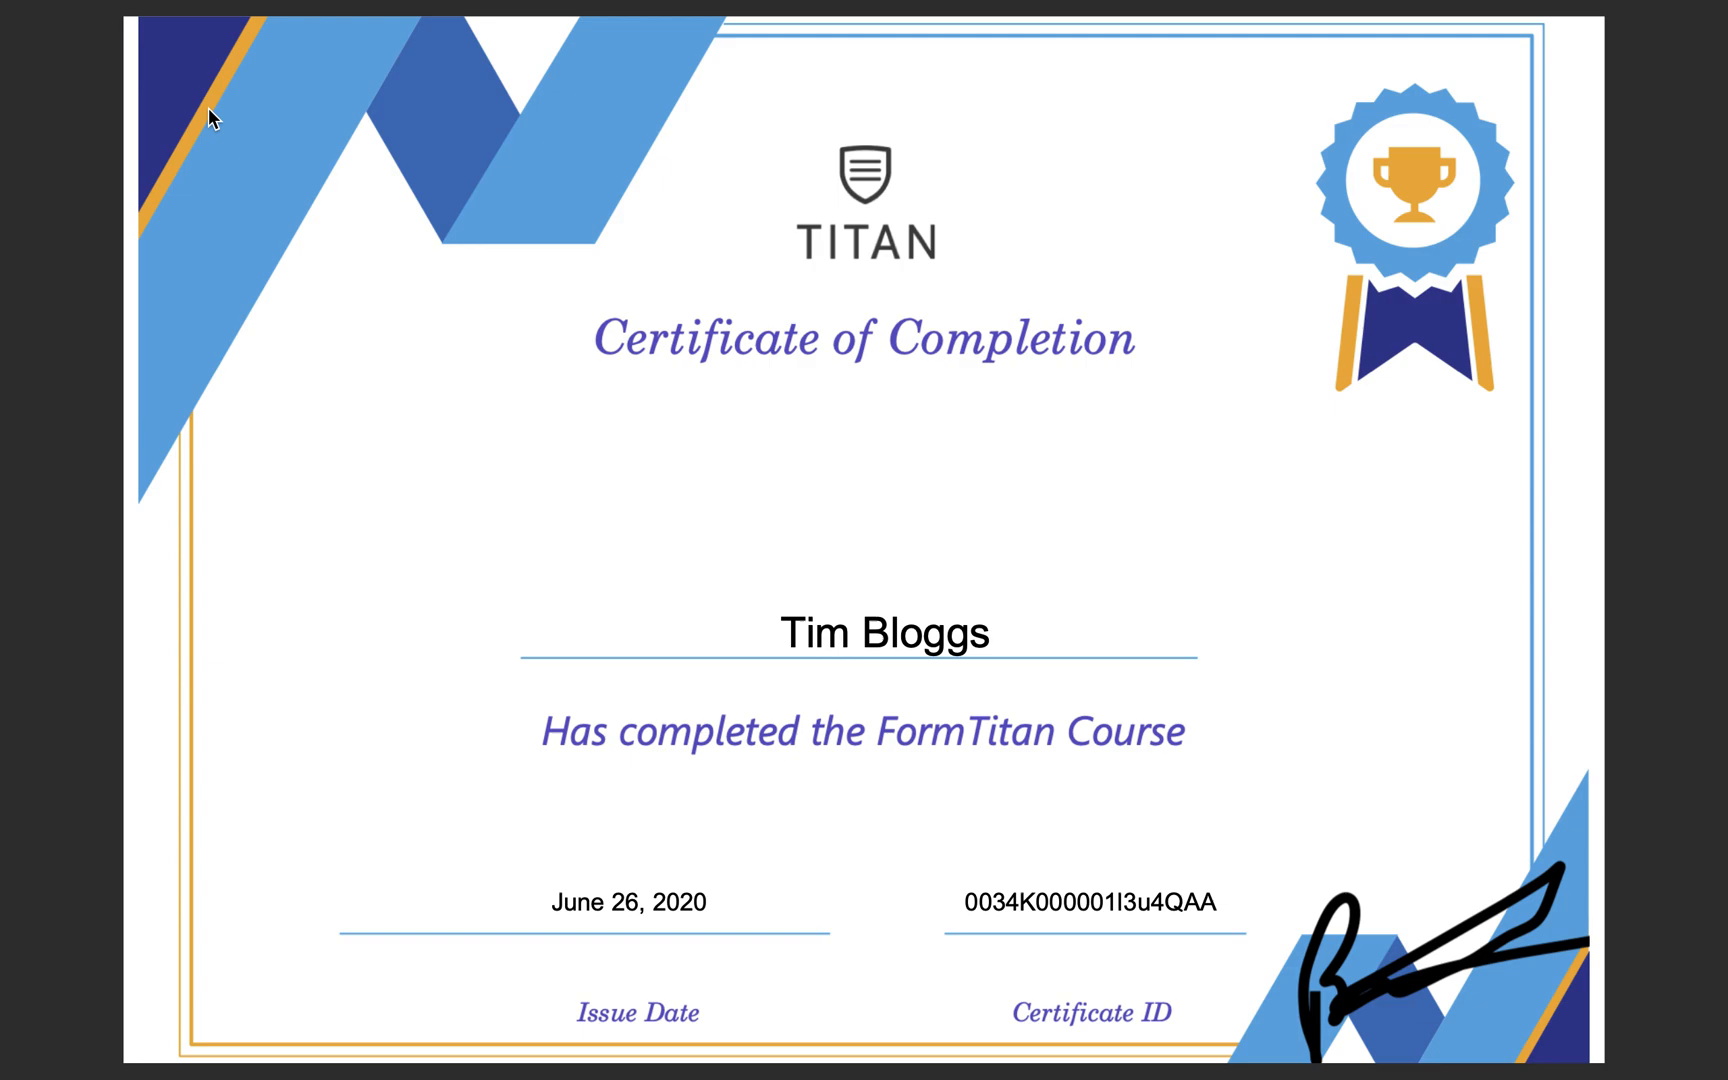
pyautogui.click(19, 46)
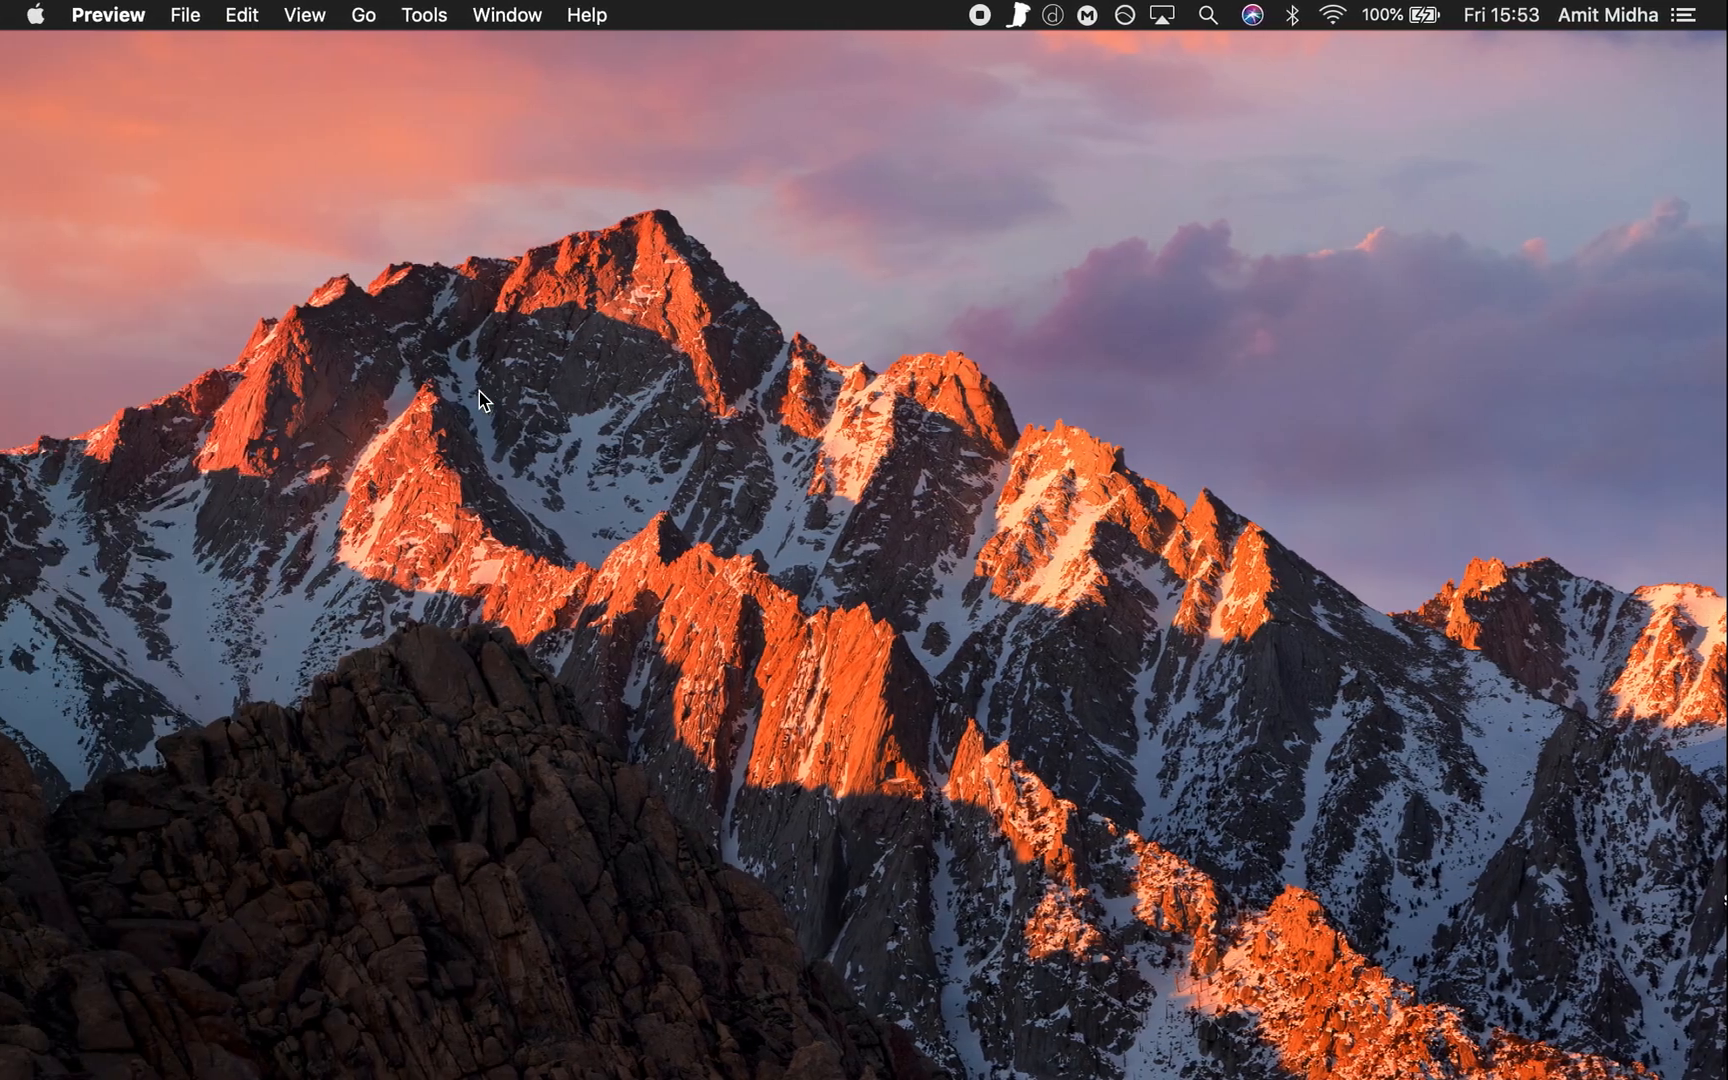
# Step: Switch to the Salesforce contact record and examine its Certificate field and the certificate image in its Rich Text Field
pyautogui.hotkey('ctrl', 'Left')
pyautogui.hotkey('ctrl', 'Left')
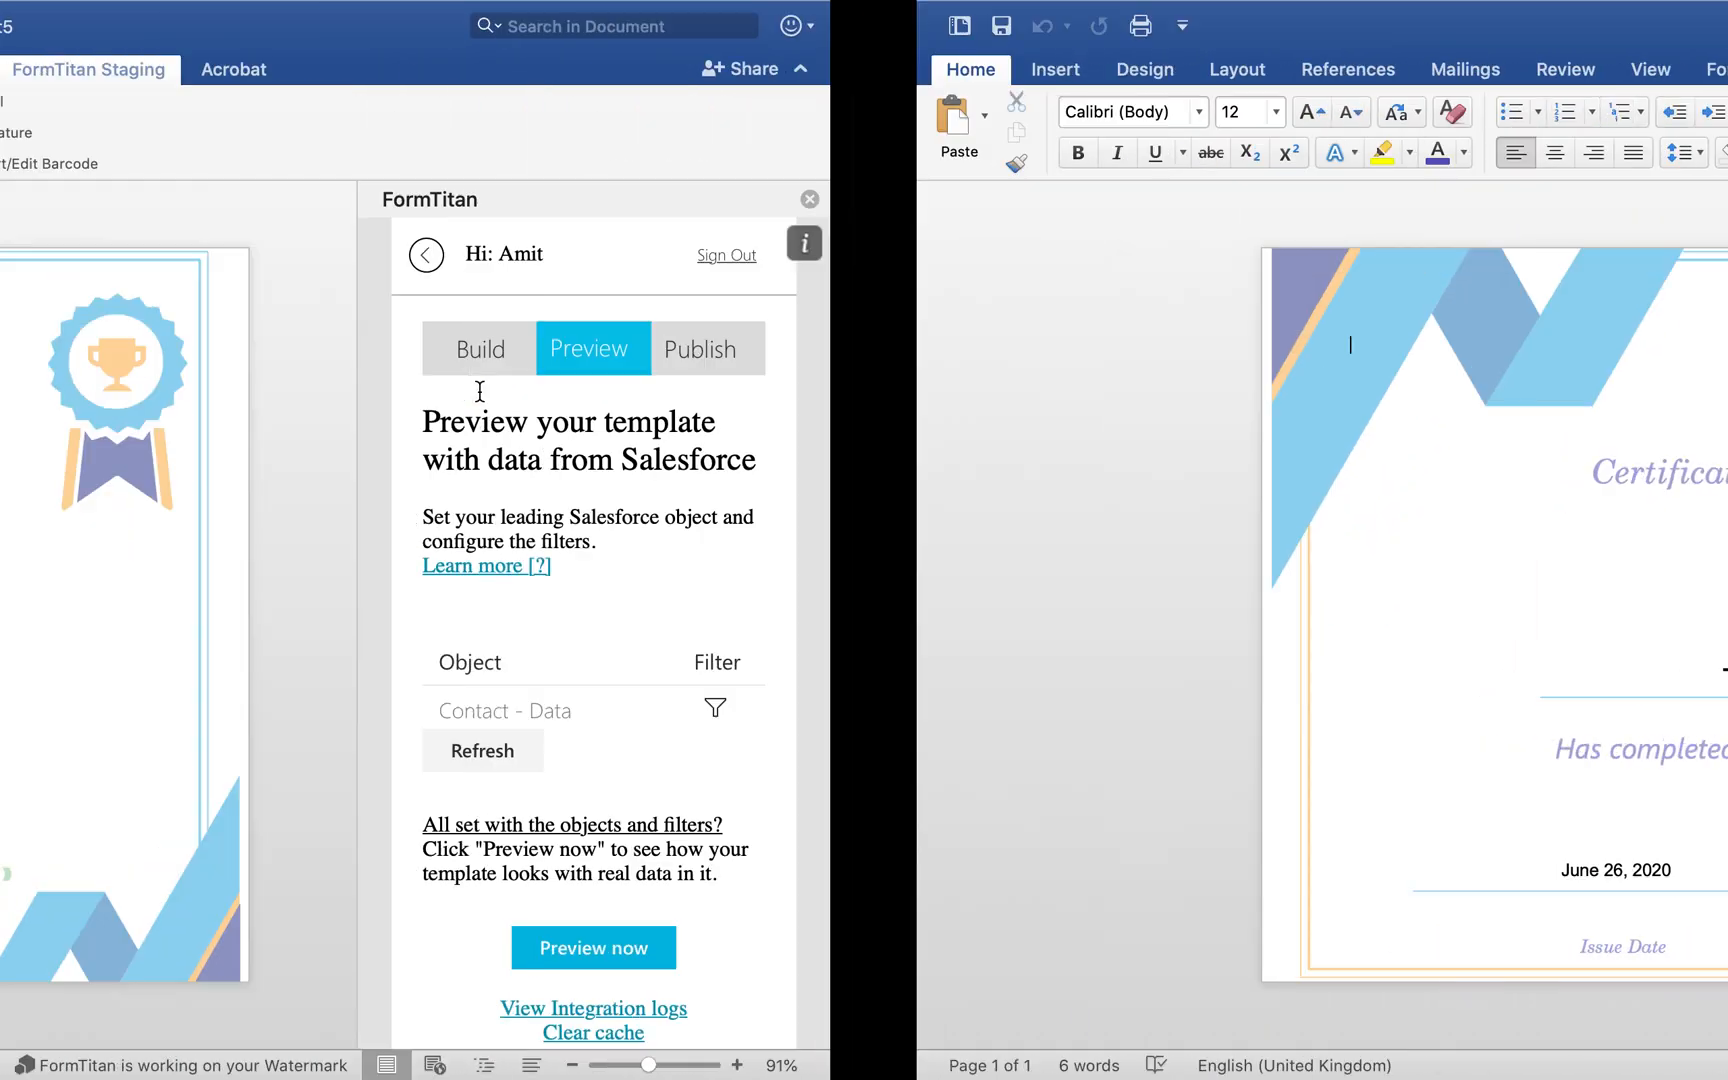
pyautogui.hotkey('ctrl', 'Left')
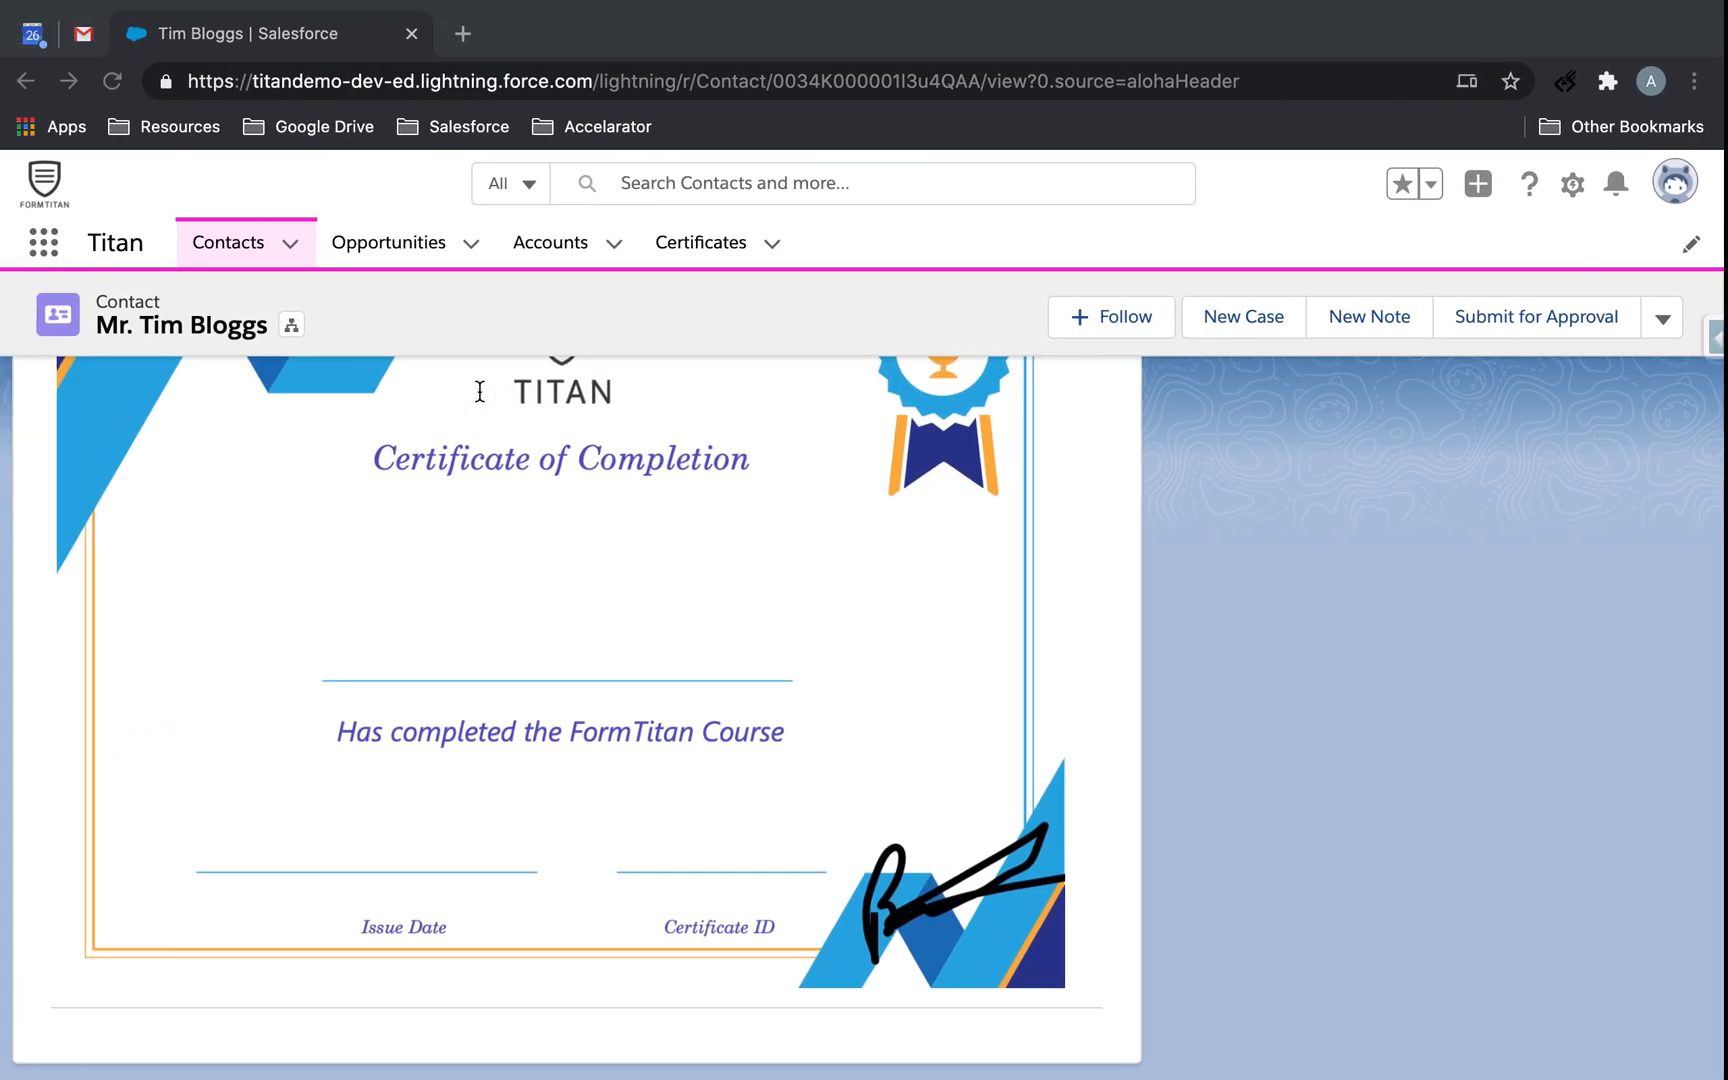
pyautogui.scroll(3, 620, 600)
pyautogui.scroll(10, 688, 687)
pyautogui.scroll(-14, 688, 687)
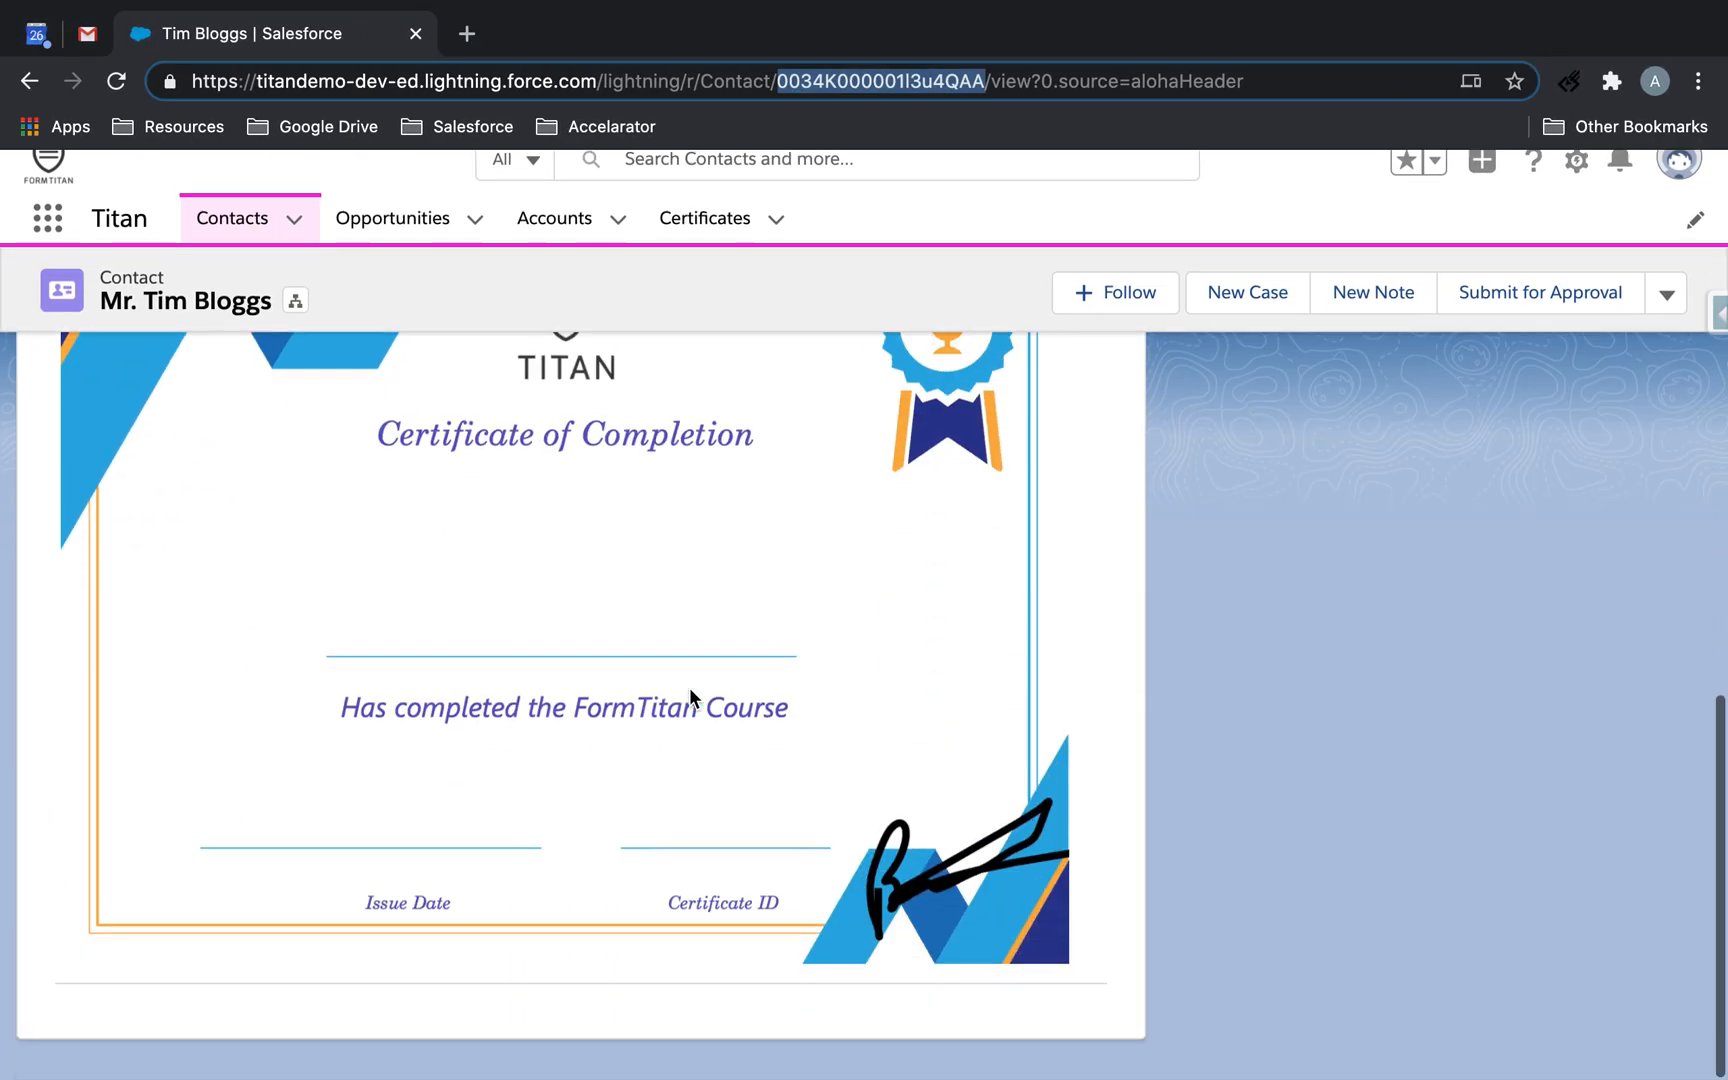
pyautogui.scroll(3, 688, 687)
pyautogui.scroll(3, 688, 687)
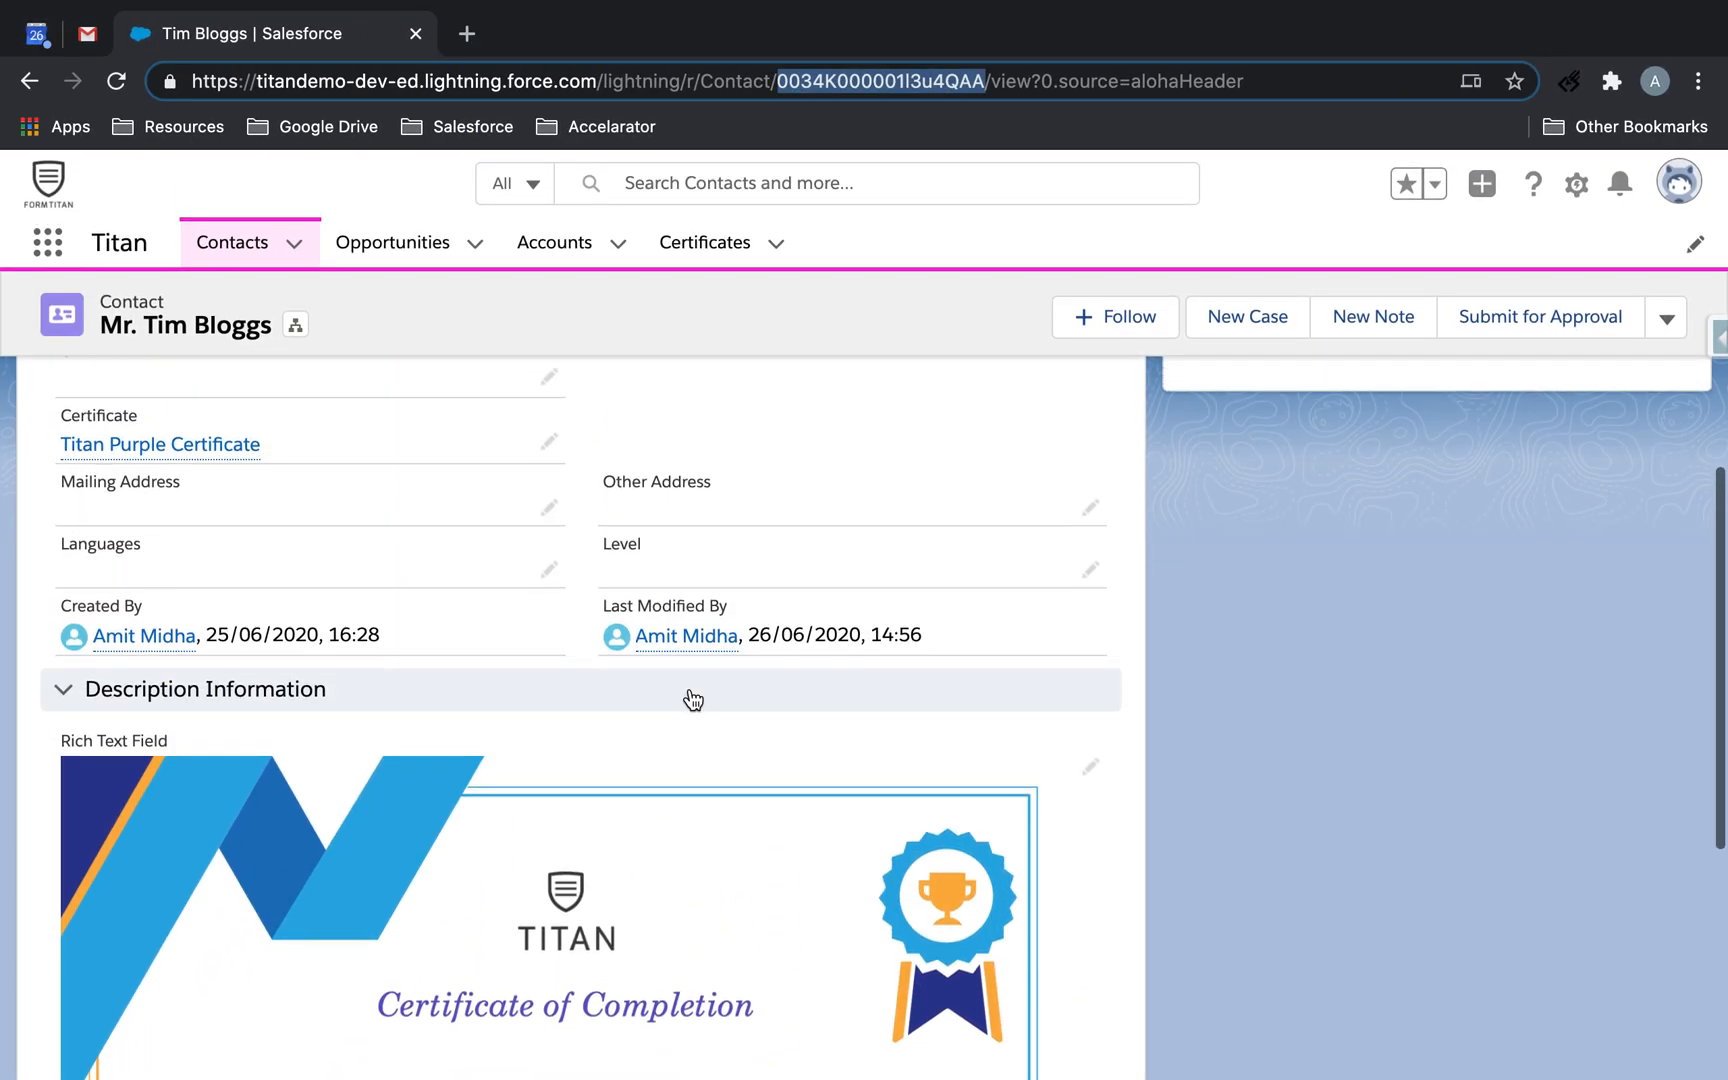